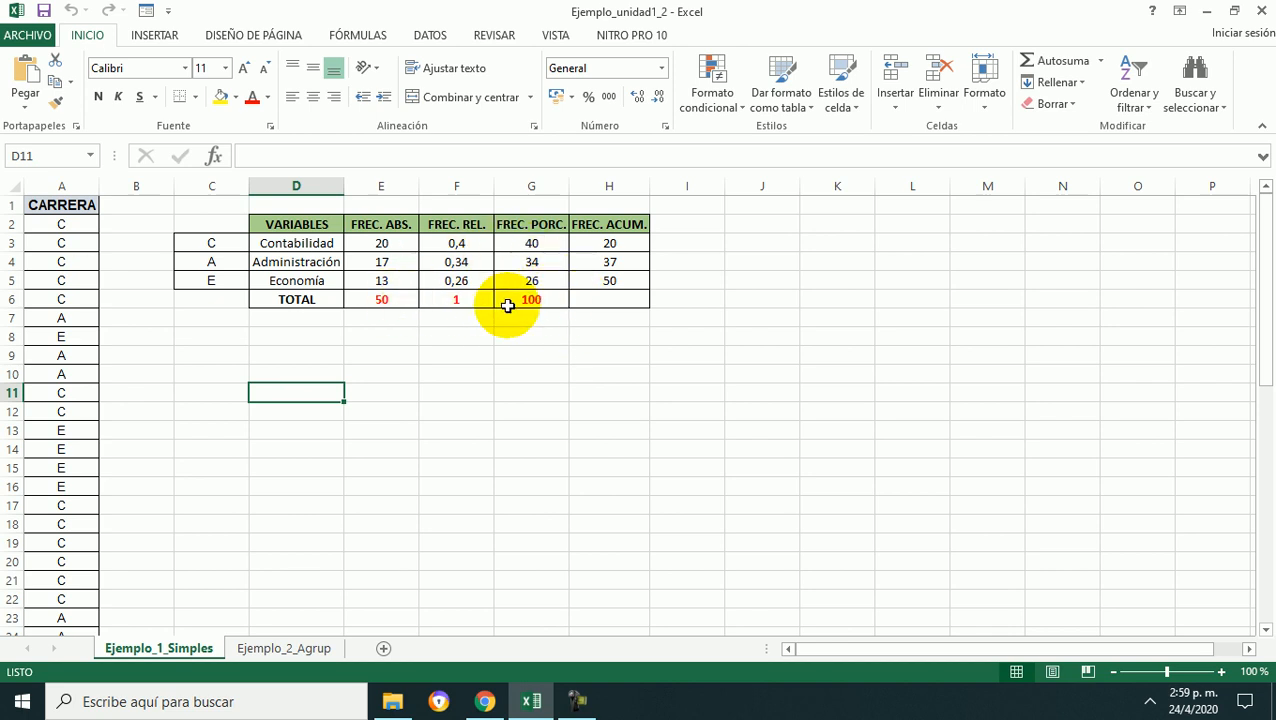
double_click(400, 243)
click(425, 370)
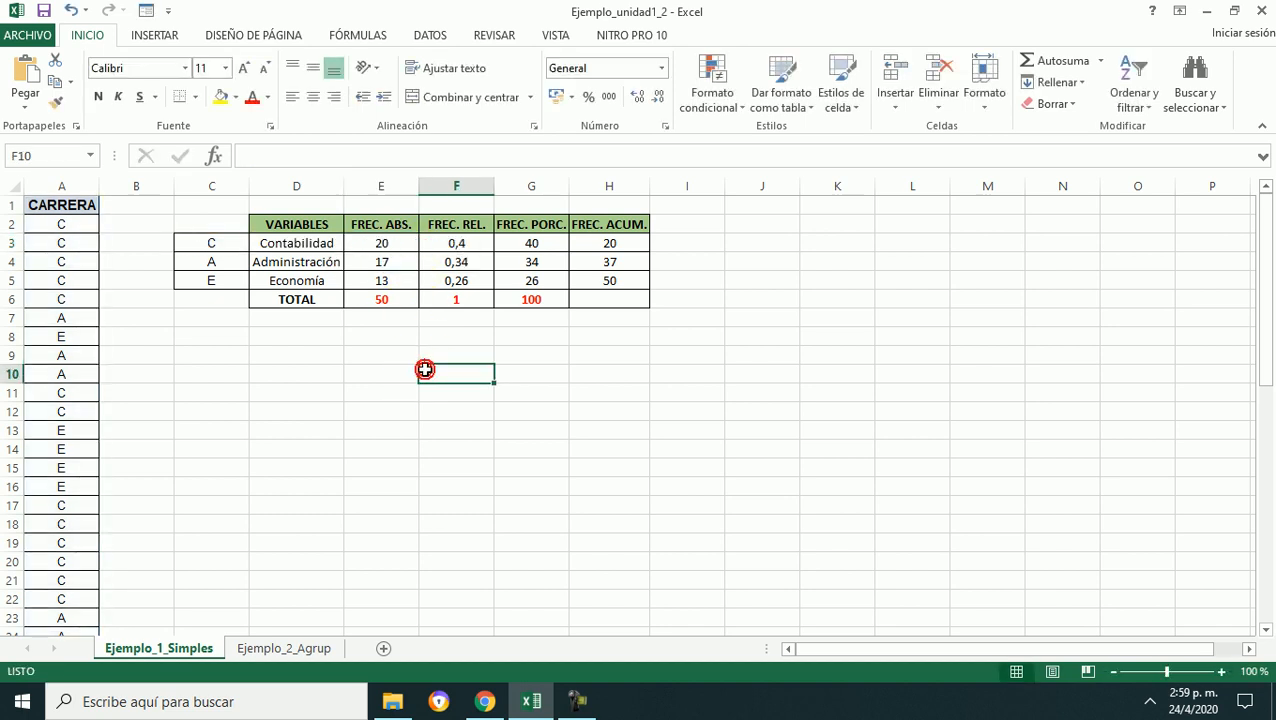
click(390, 243)
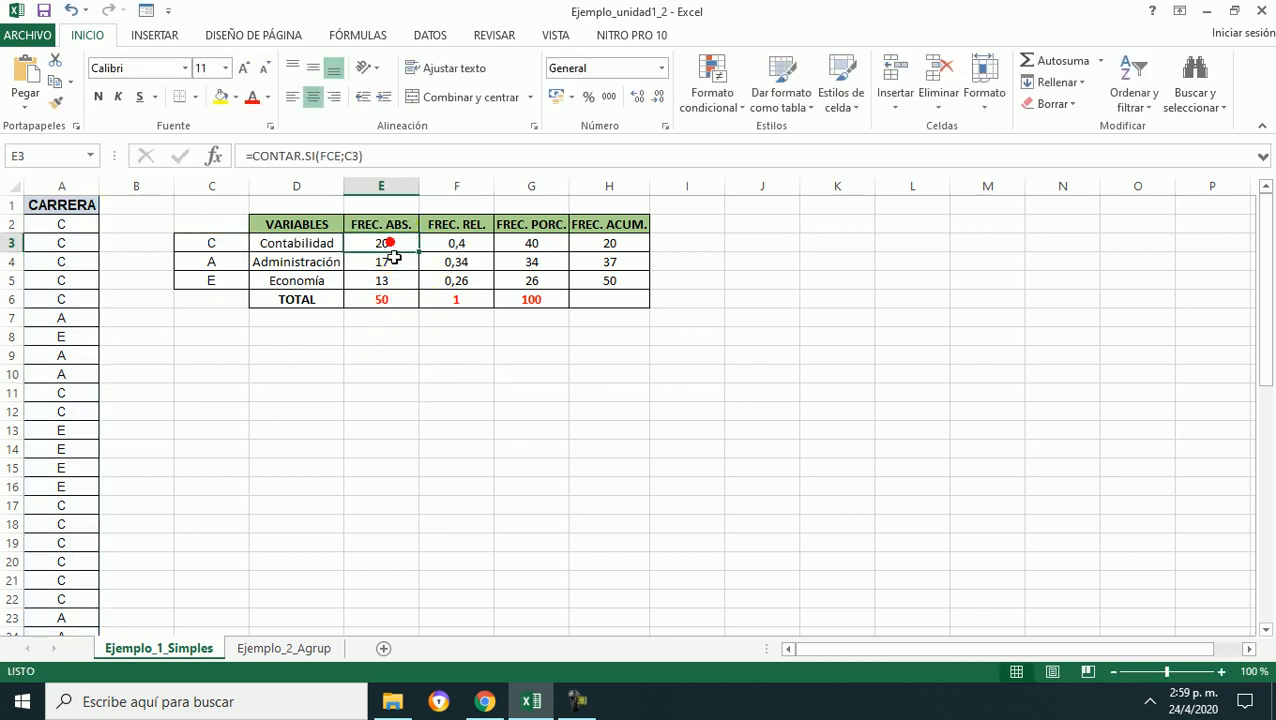
click(399, 283)
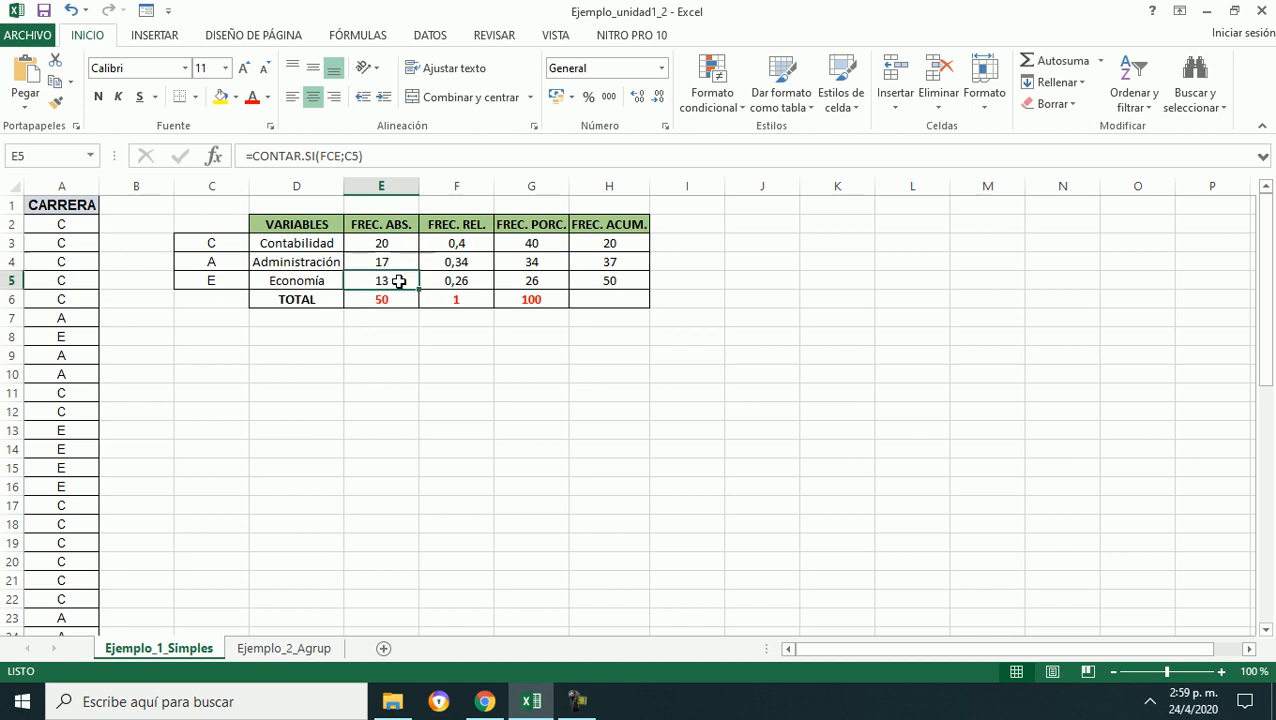
- Insert a 2-D clustered column chart of the absolute frequencies in E3:E5 and place it just below the frequency table
click(389, 242)
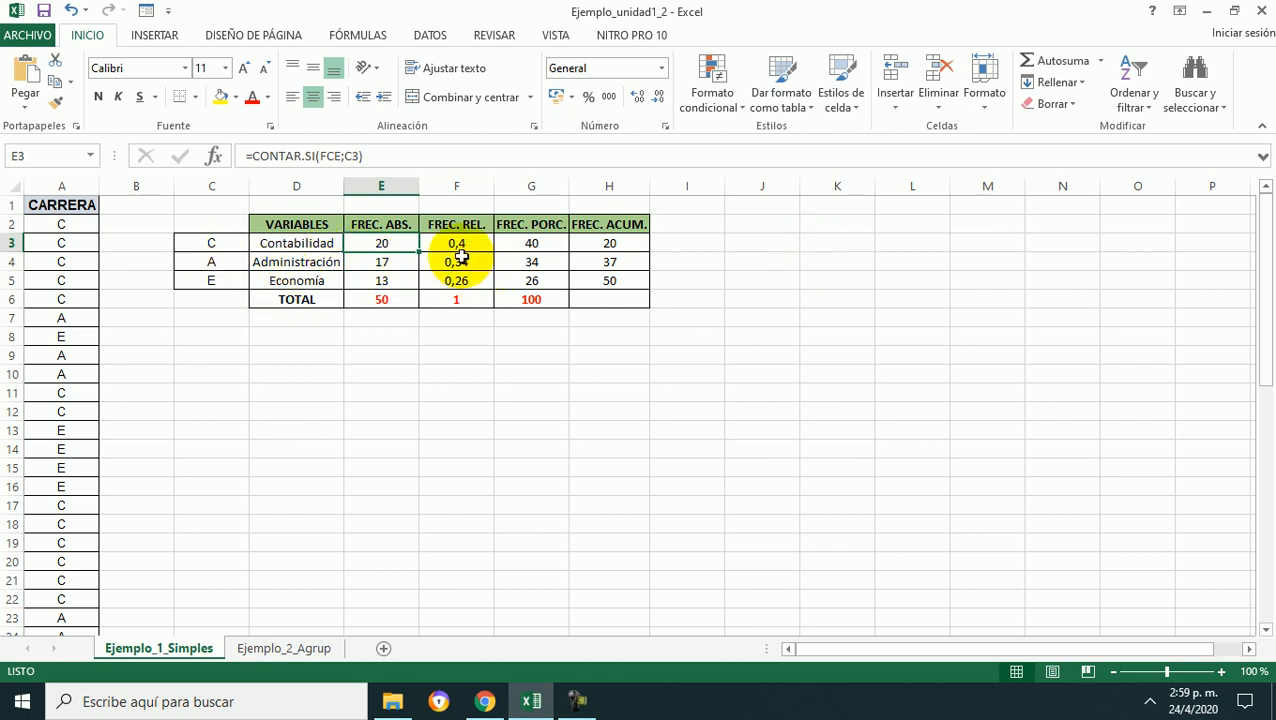
key(shift+Down)
key(shift+Down)
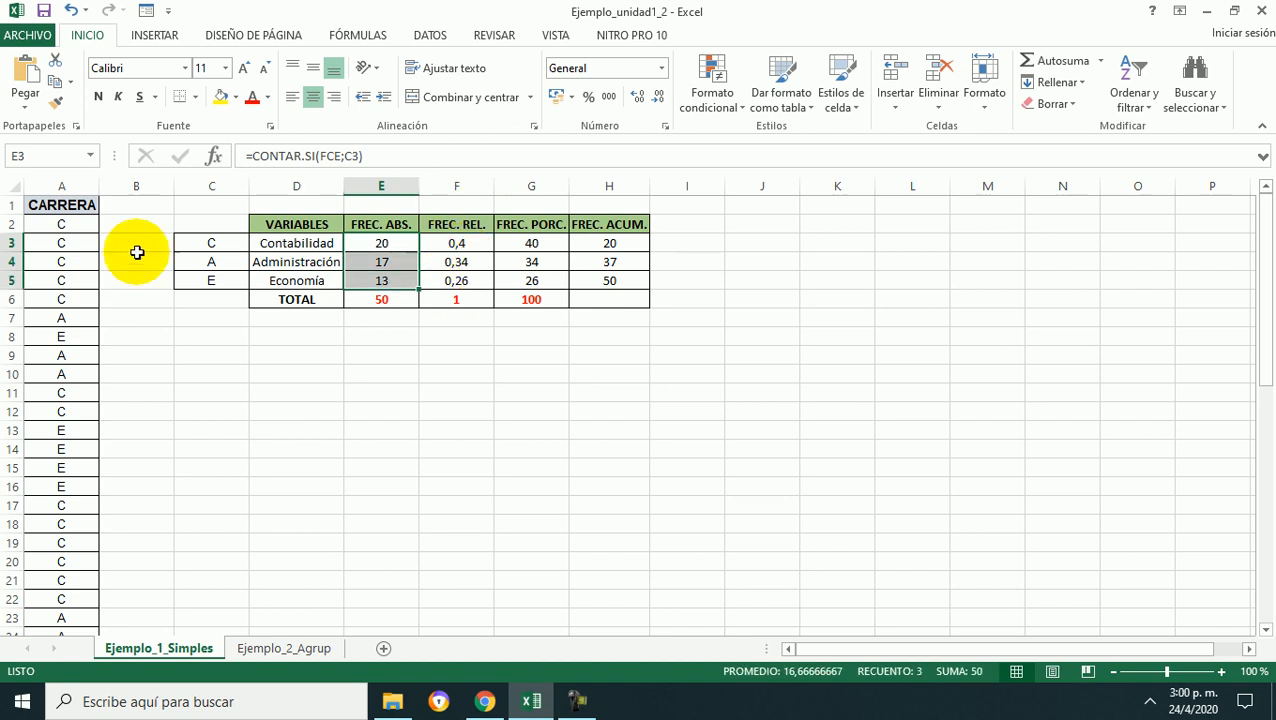
click(145, 38)
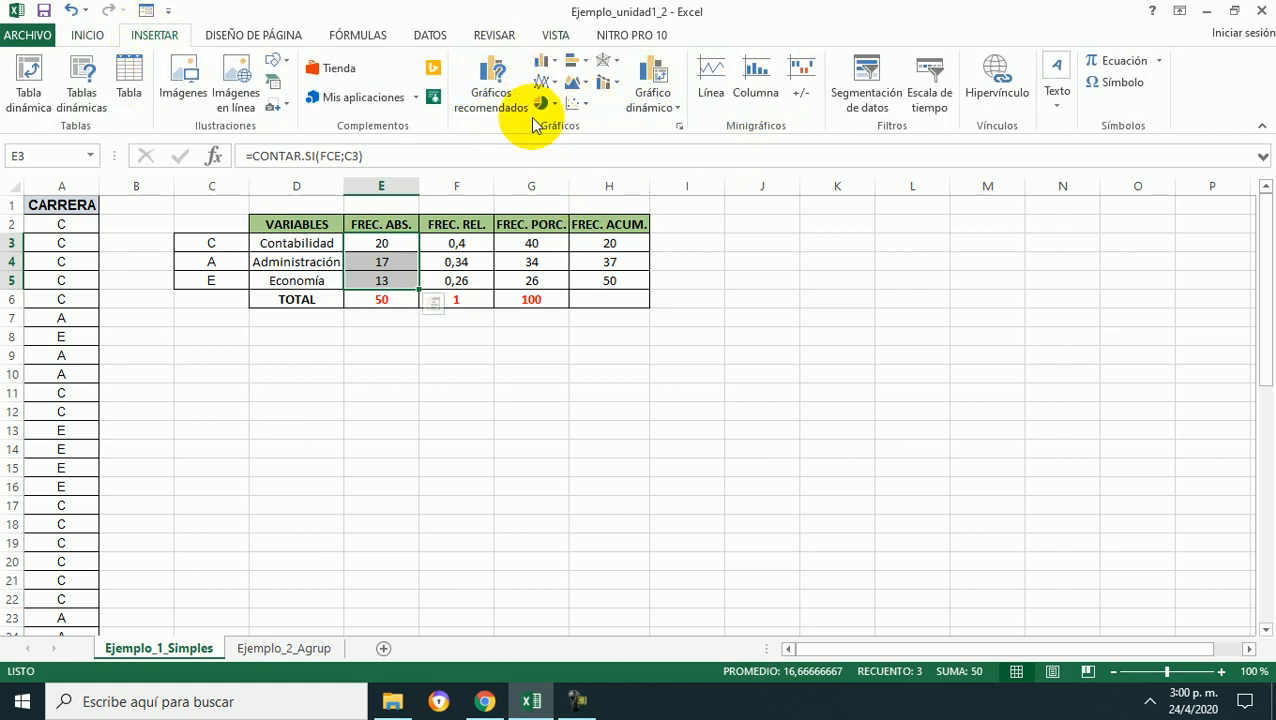
click(548, 66)
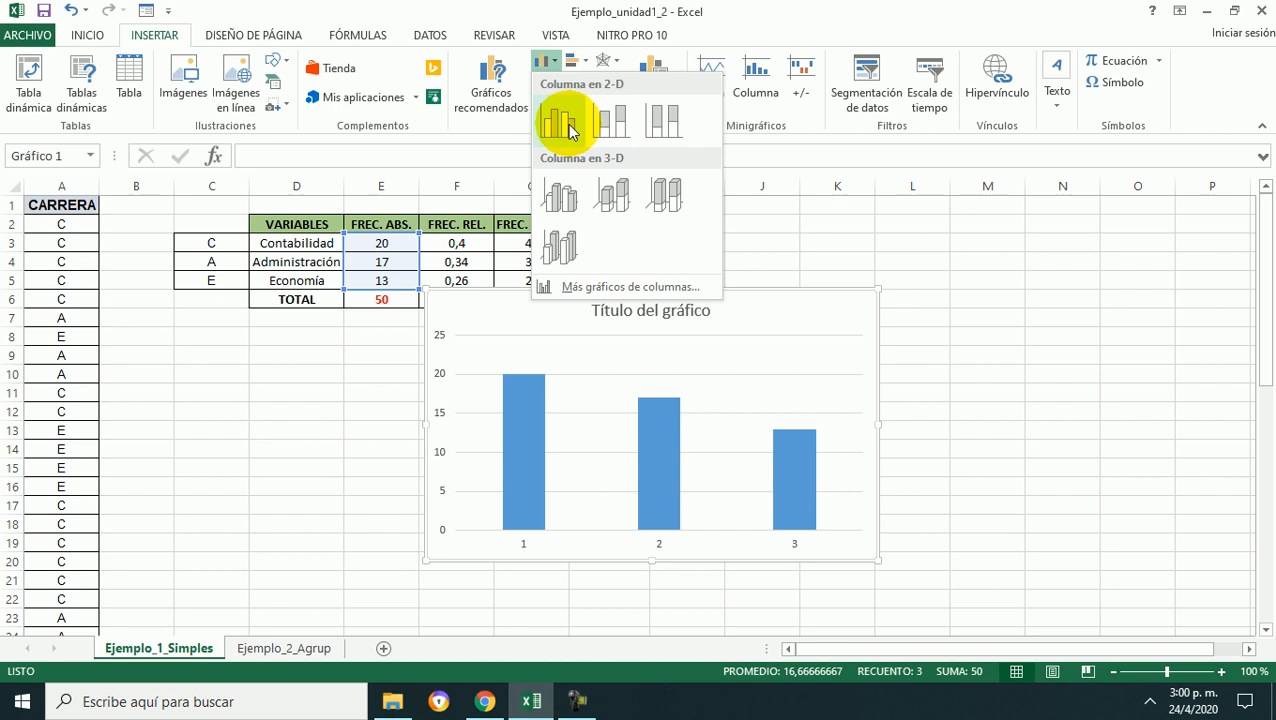
click(567, 125)
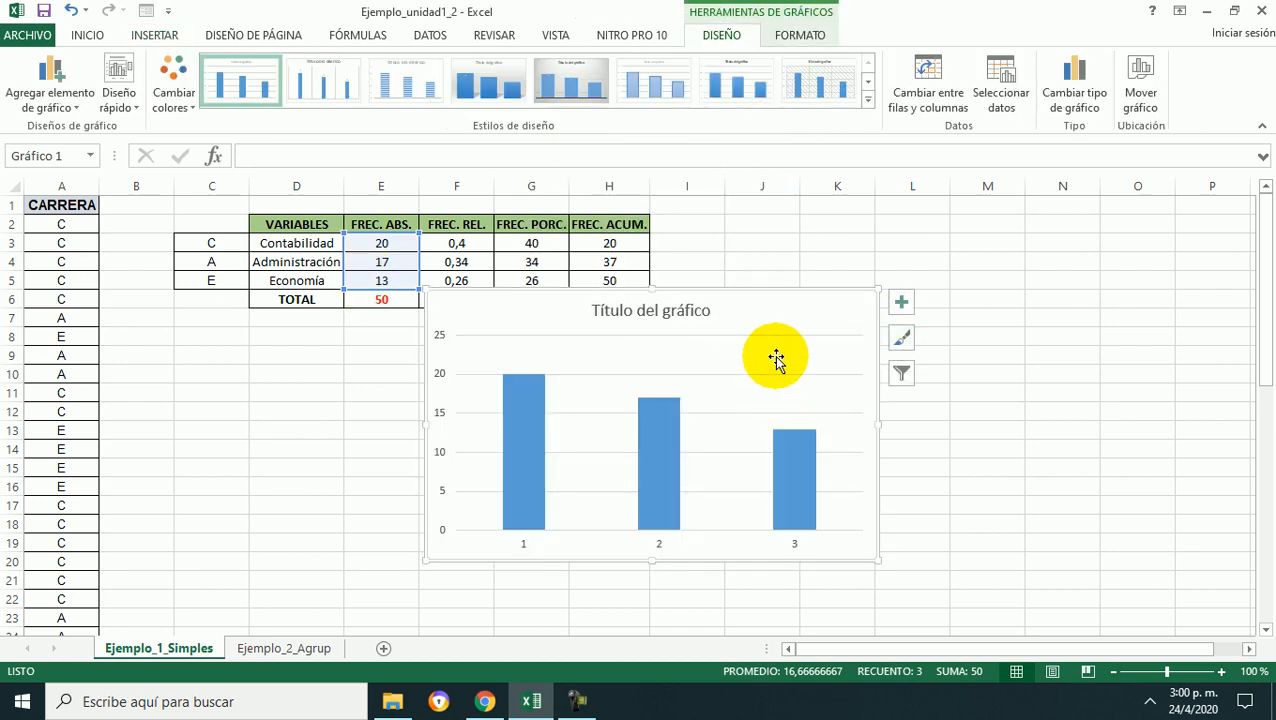
mouse_move(772, 316)
mouse_down()
mouse_move(555, 390)
mouse_move(544, 345)
mouse_move(519, 350)
mouse_up()
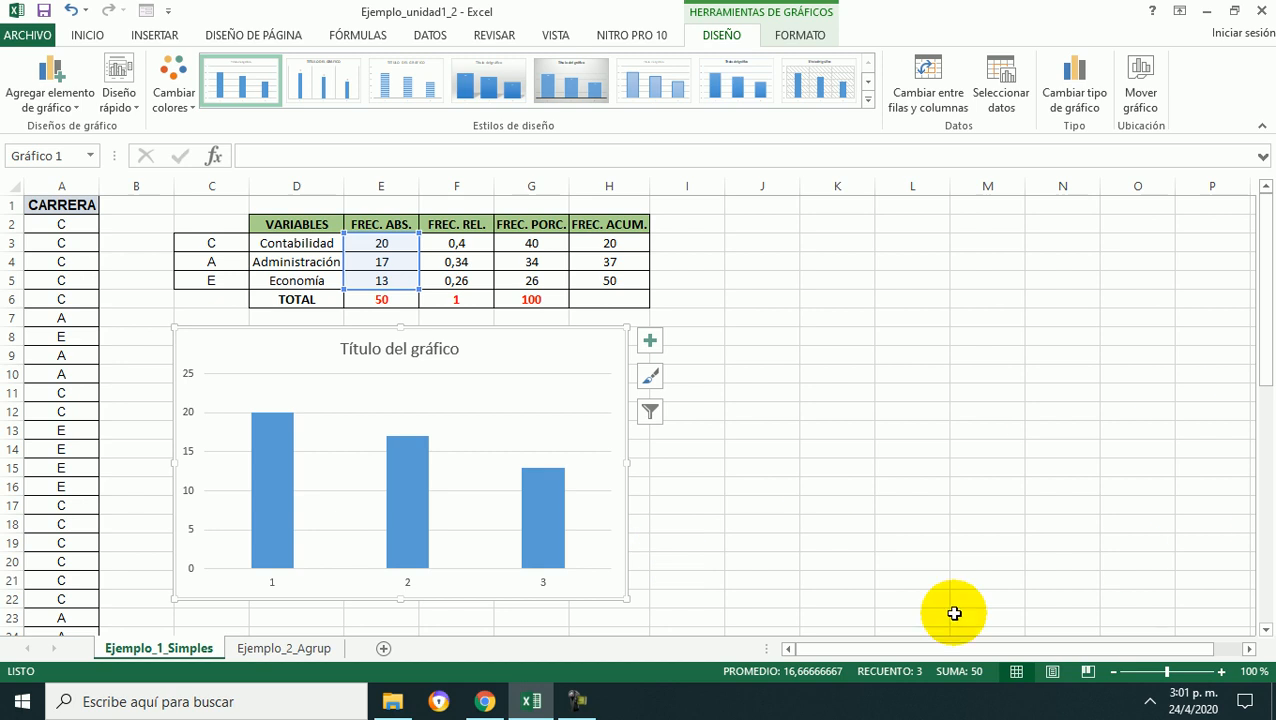
- Set the chart's horizontal axis labels to the career names in D3:D5 of the Ejemplo_1_Simples sheet
click(275, 583)
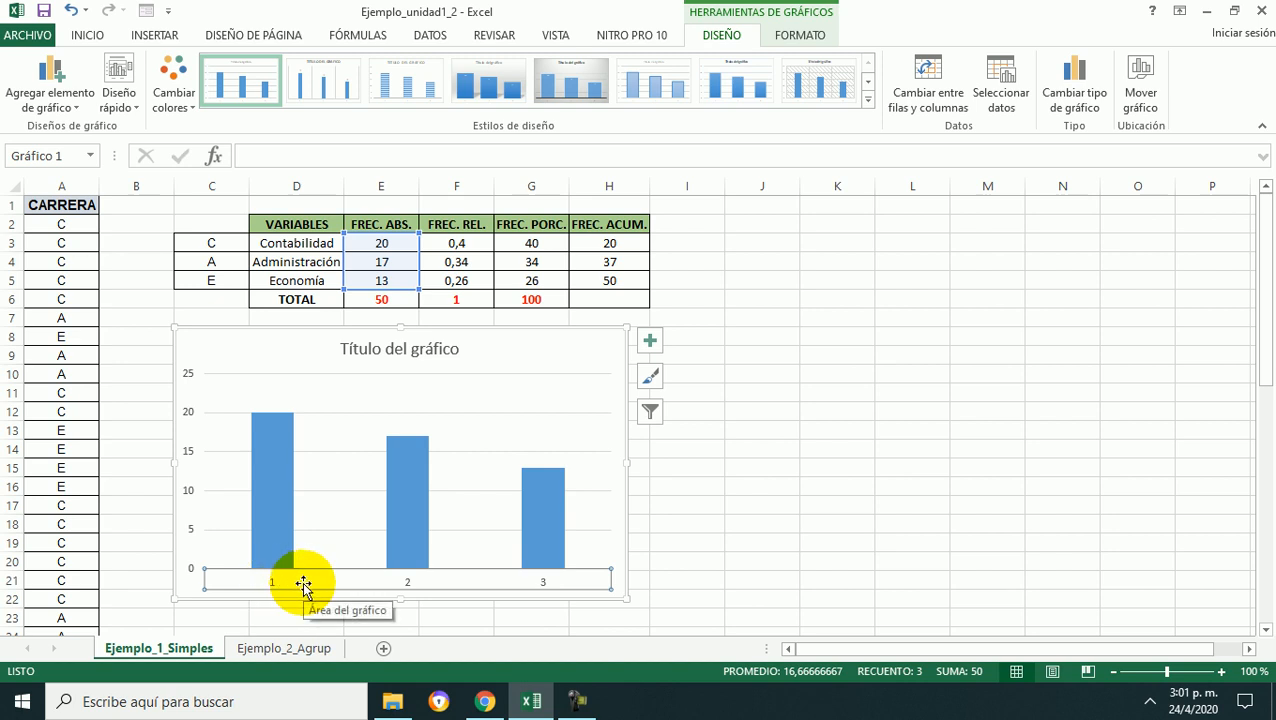
right_click(301, 583)
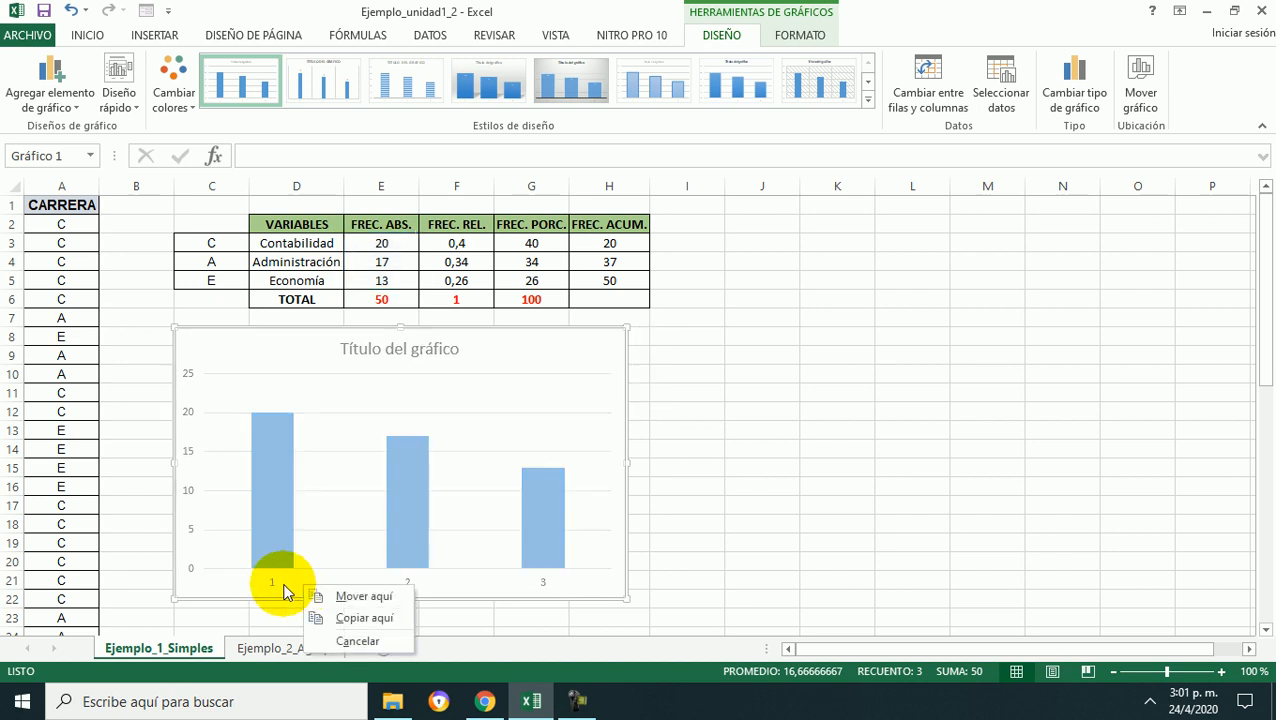
click(282, 587)
click(275, 580)
right_click(277, 584)
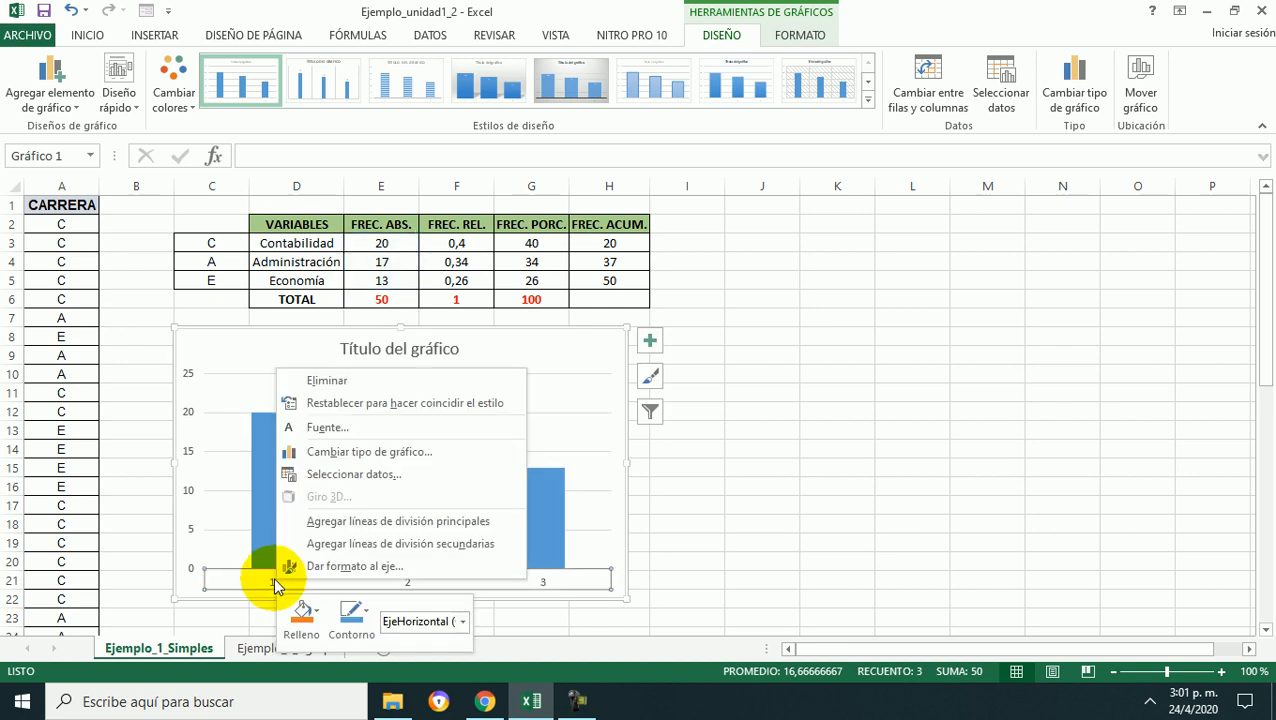
click(401, 478)
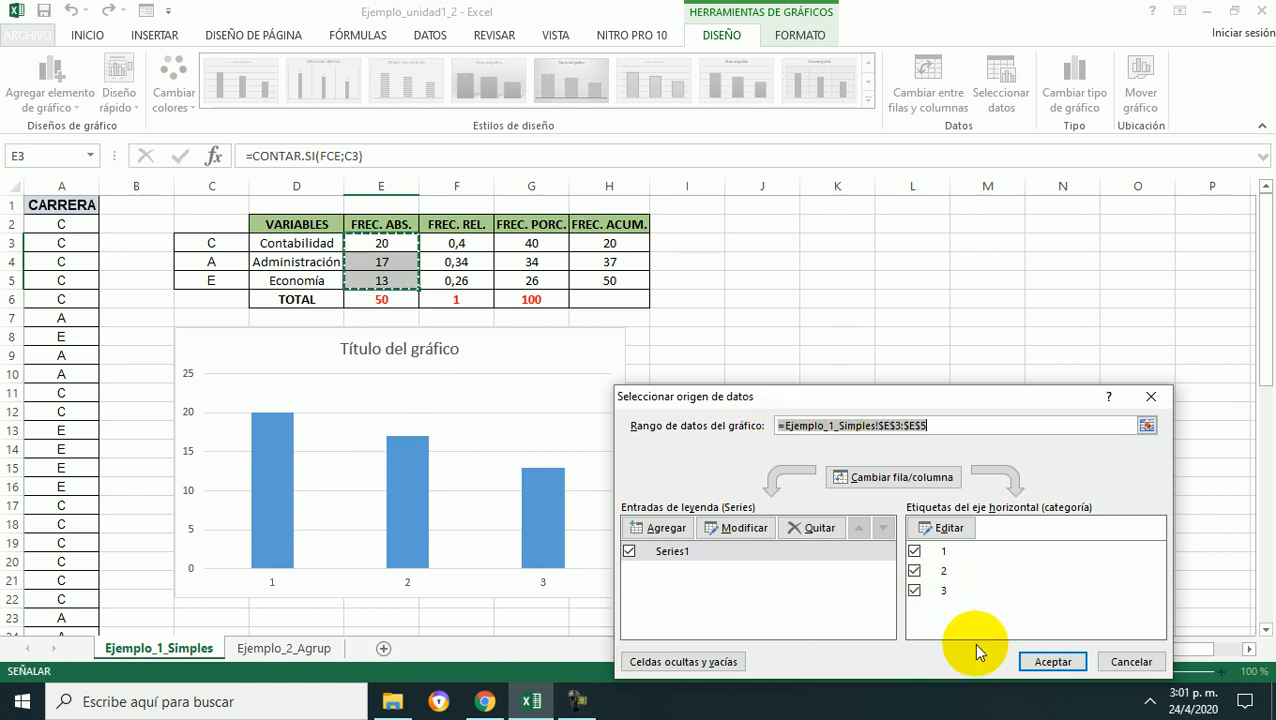
click(950, 532)
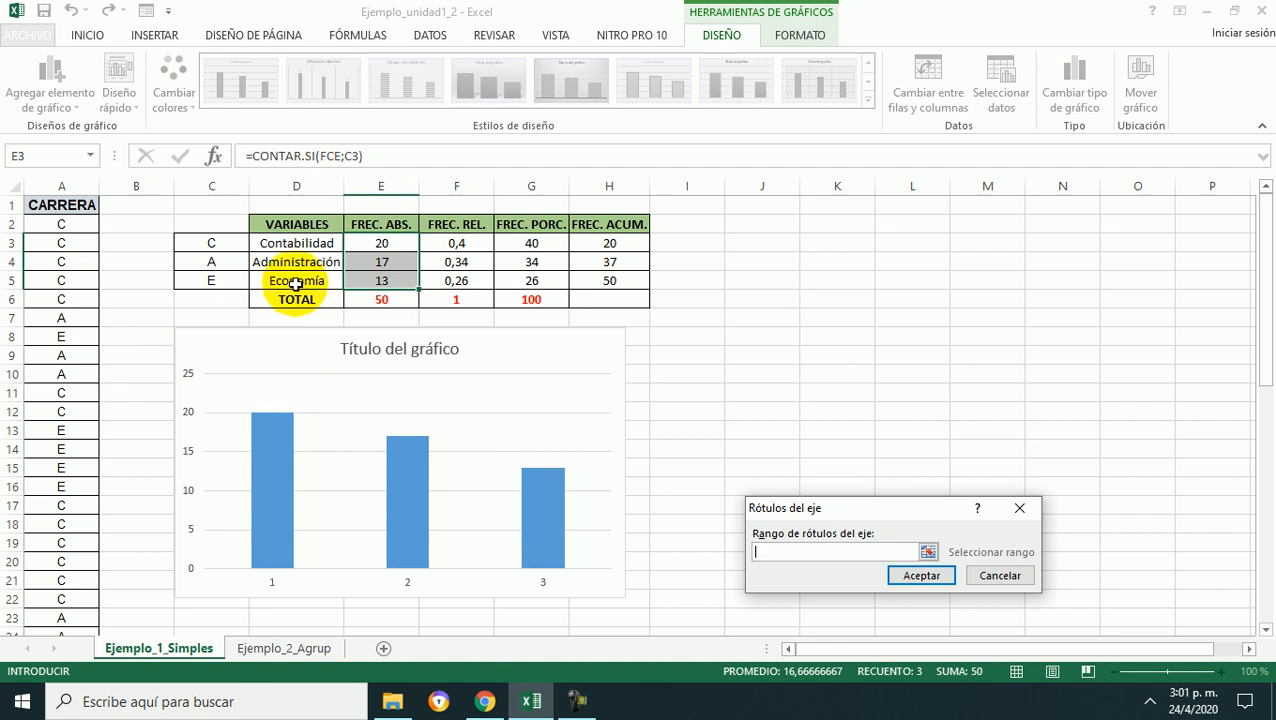
click(283, 245)
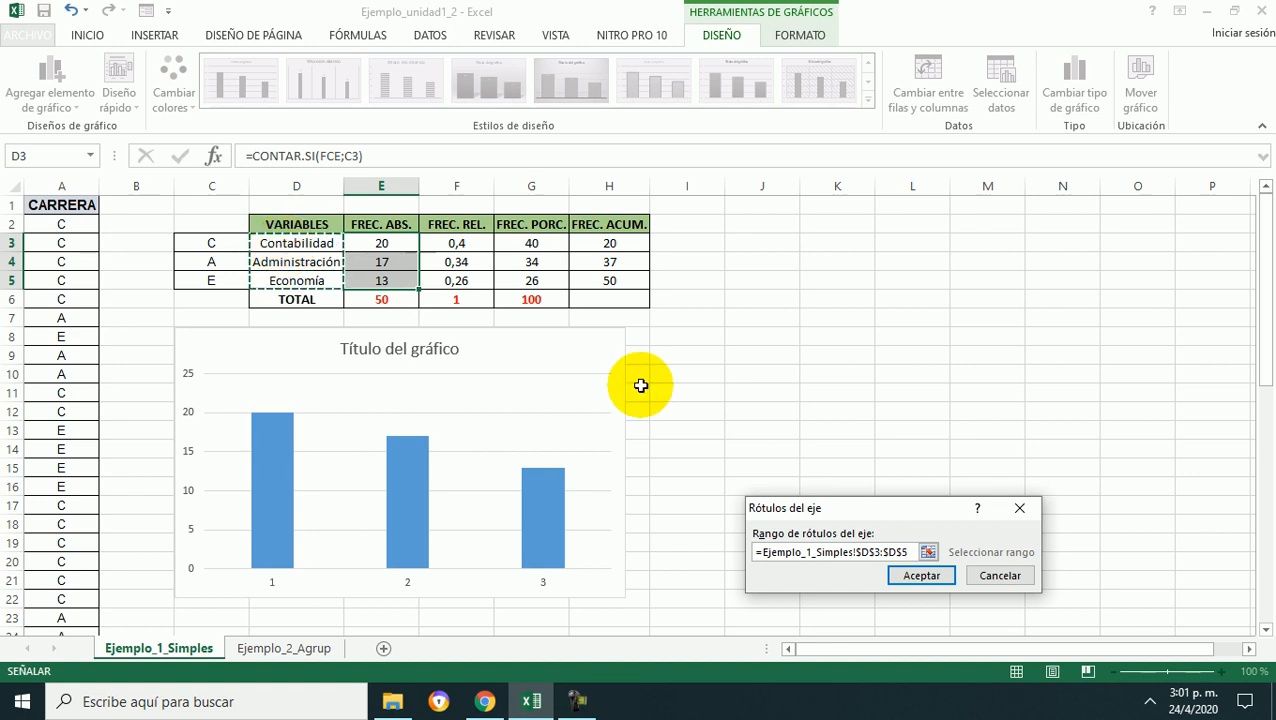
click(921, 576)
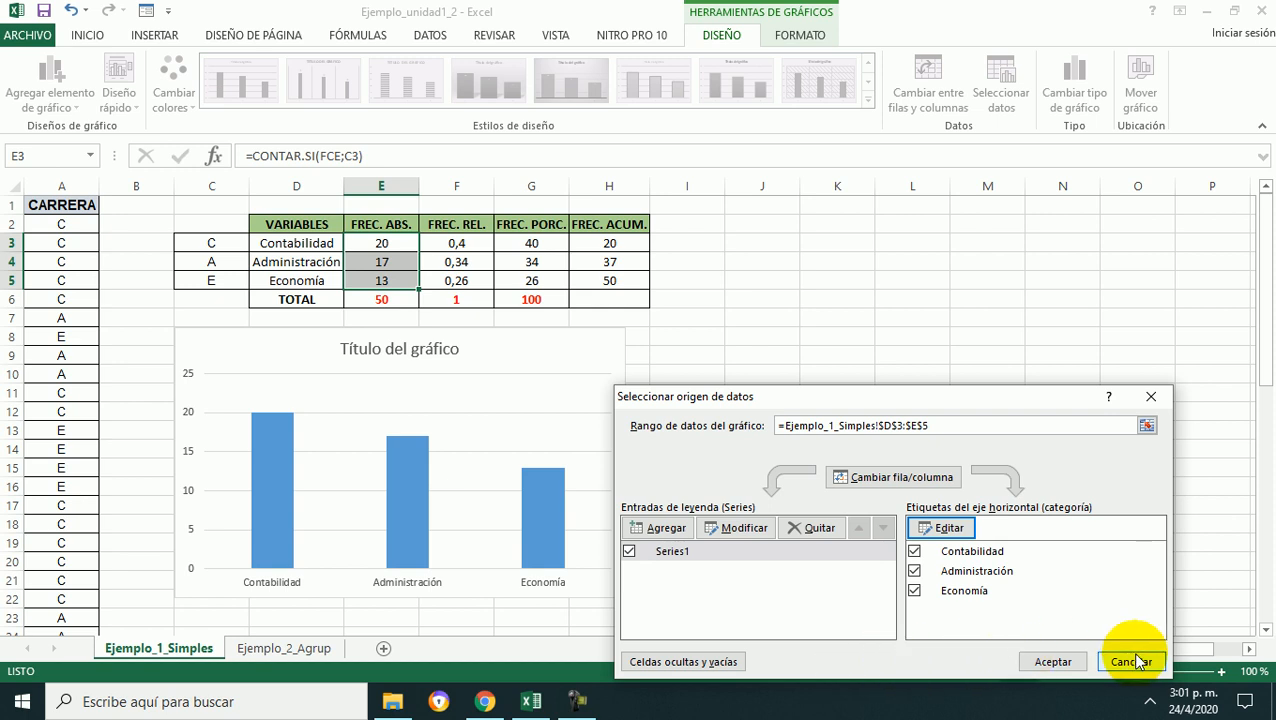
click(1050, 665)
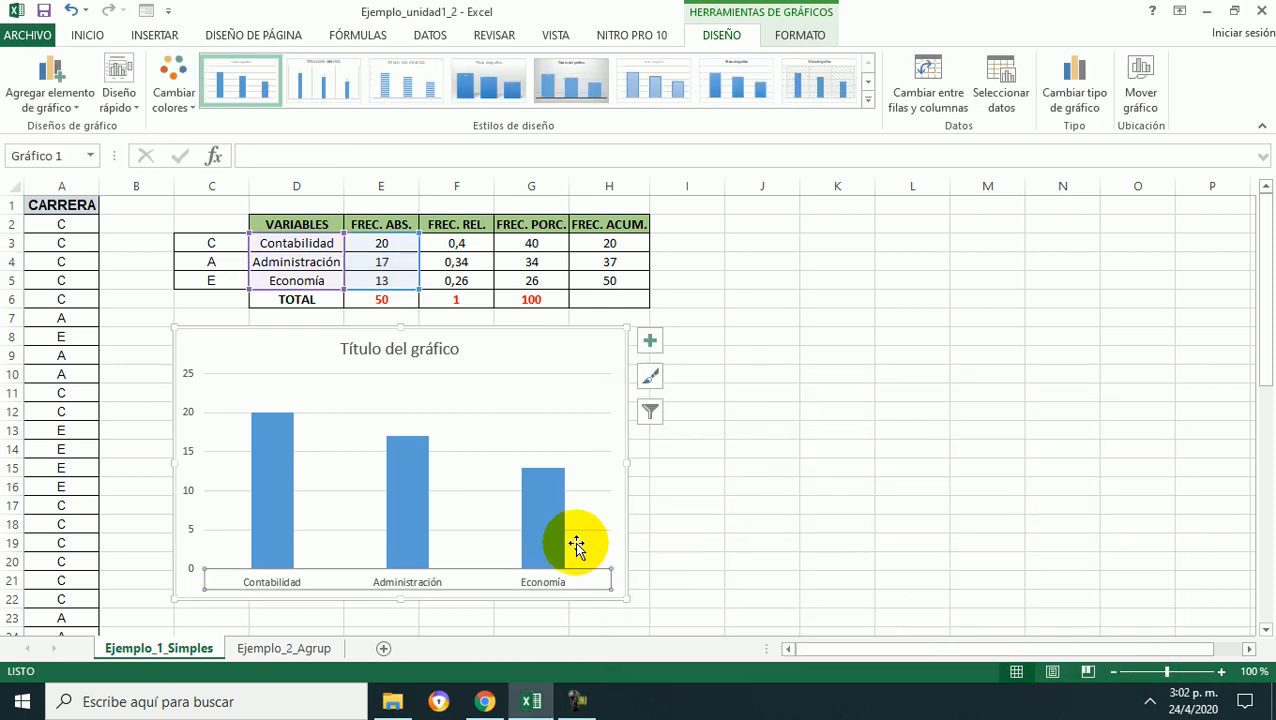
click(750, 546)
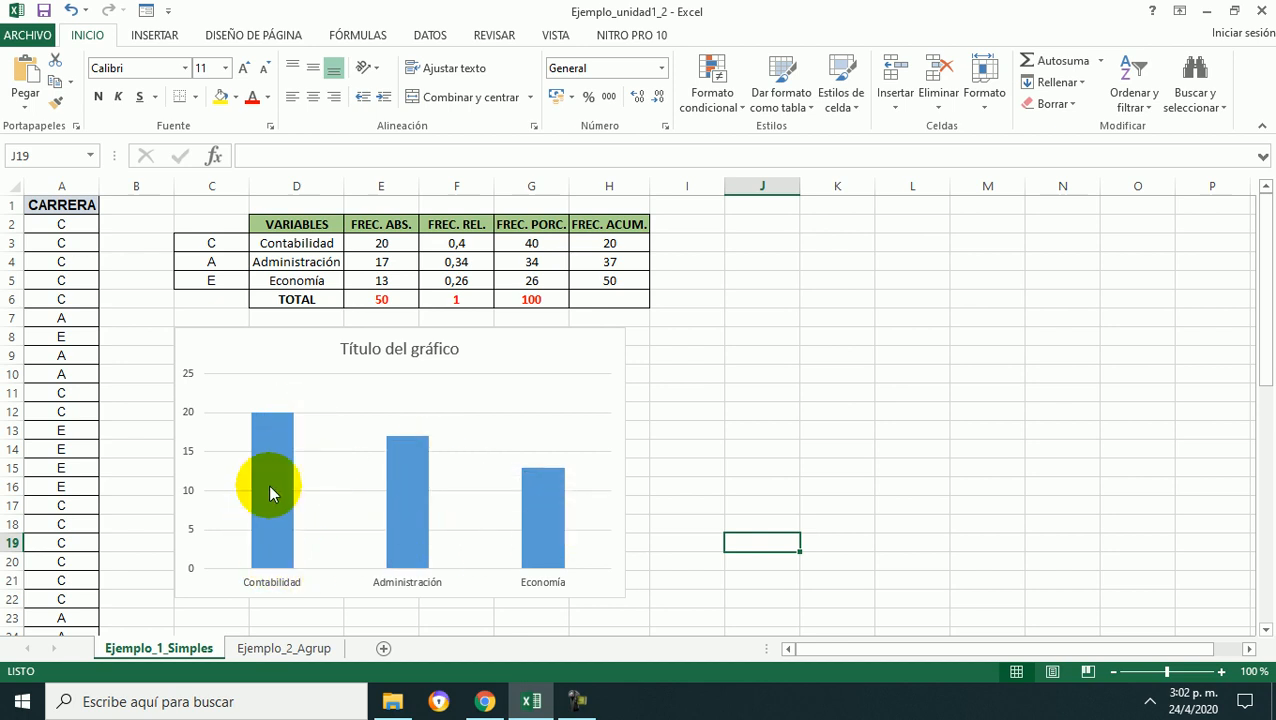
- Add data labels to the columns of the absolute frequency chart
mouse_move(270, 475)
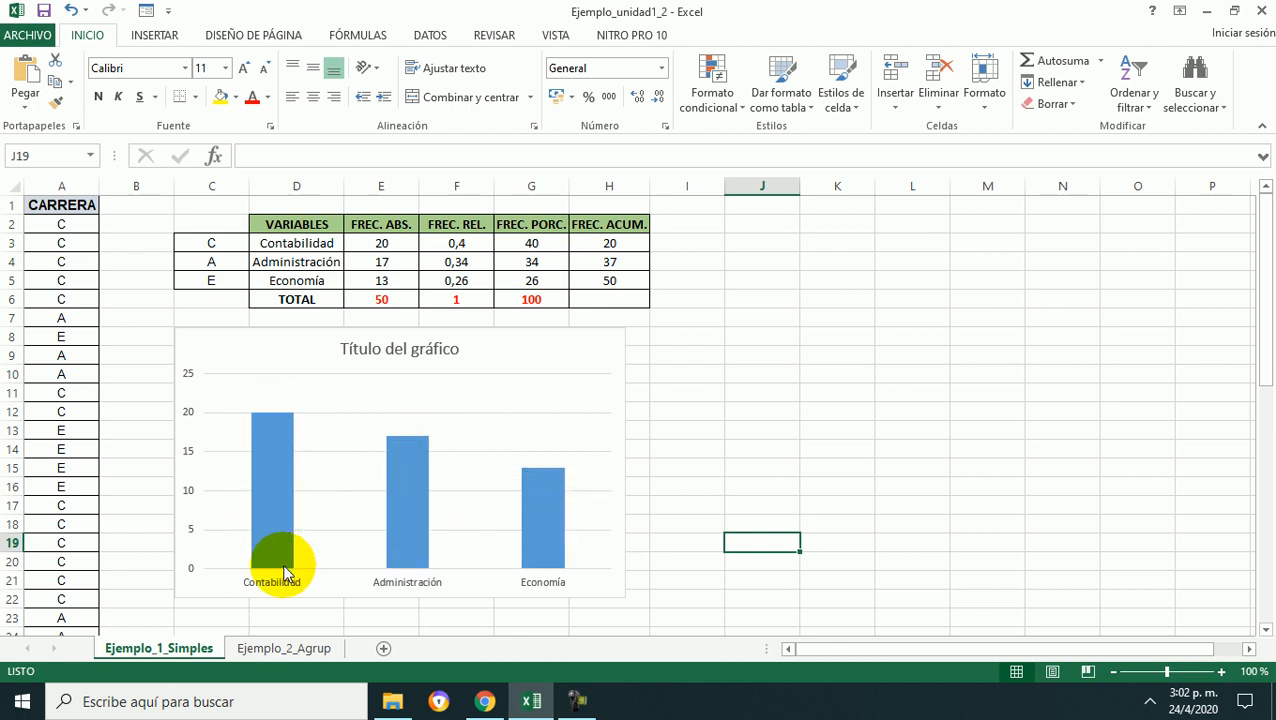
mouse_move(292, 421)
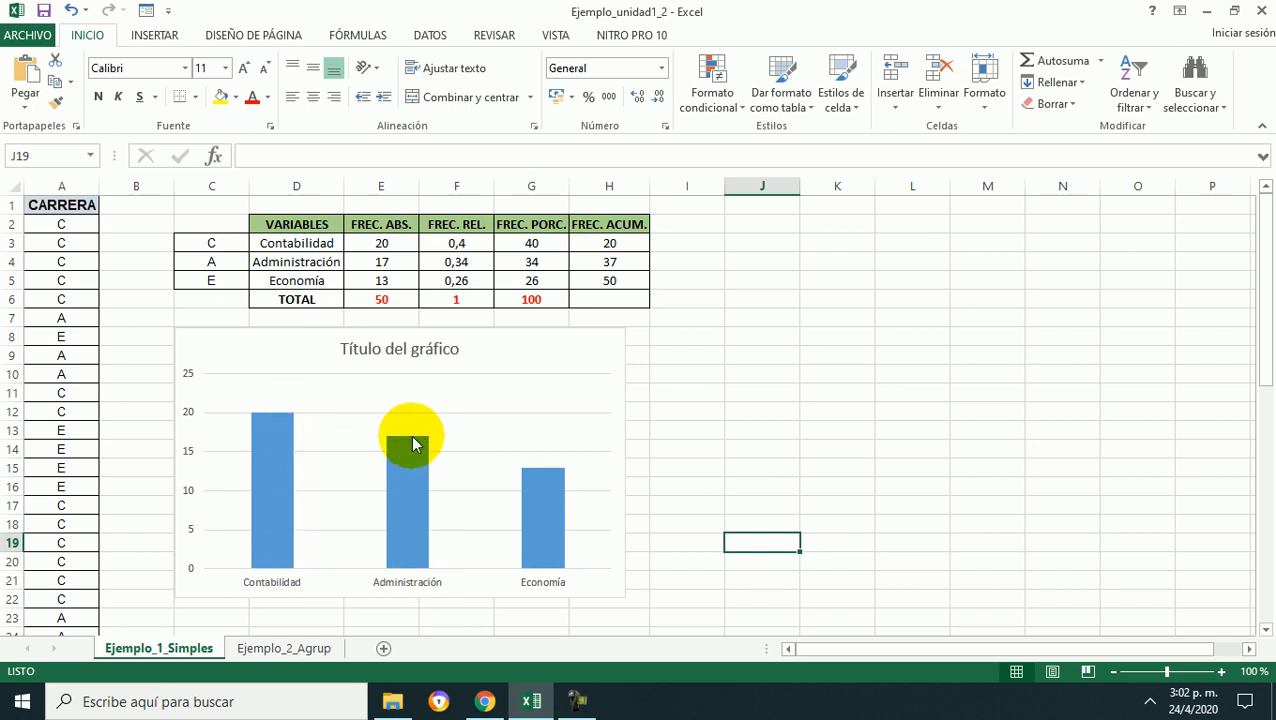
mouse_move(416, 446)
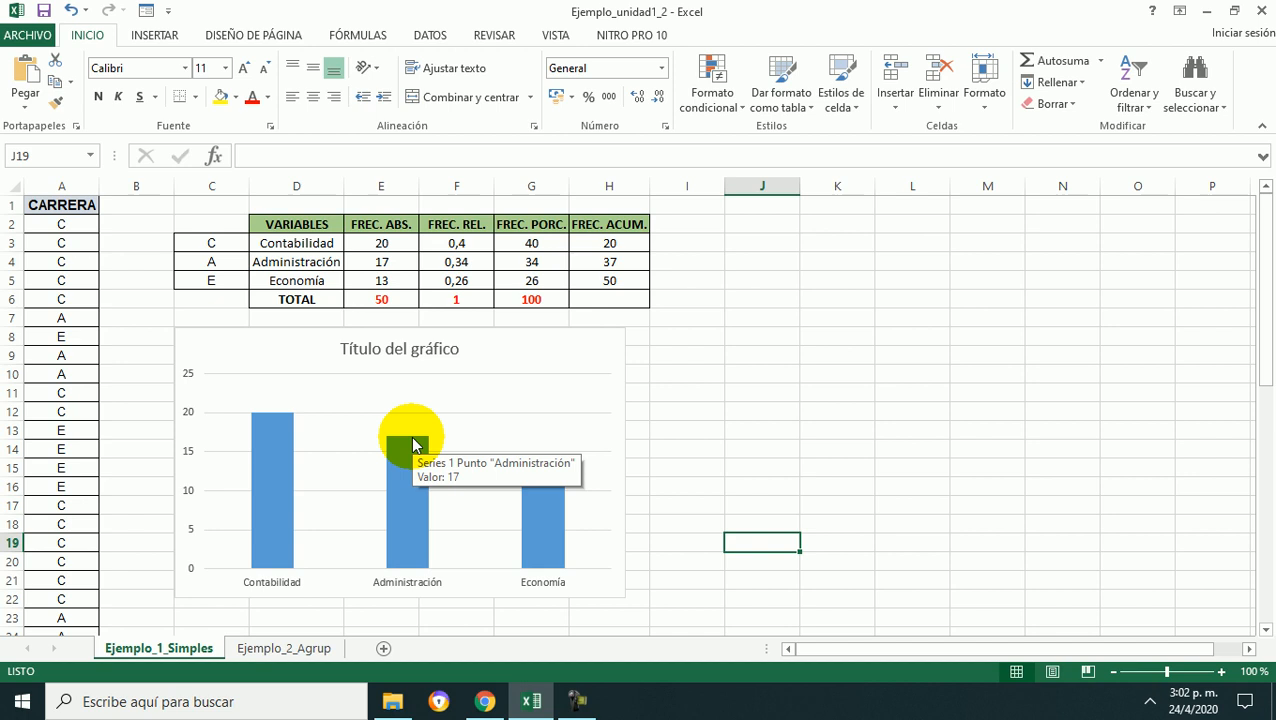
mouse_move(545, 484)
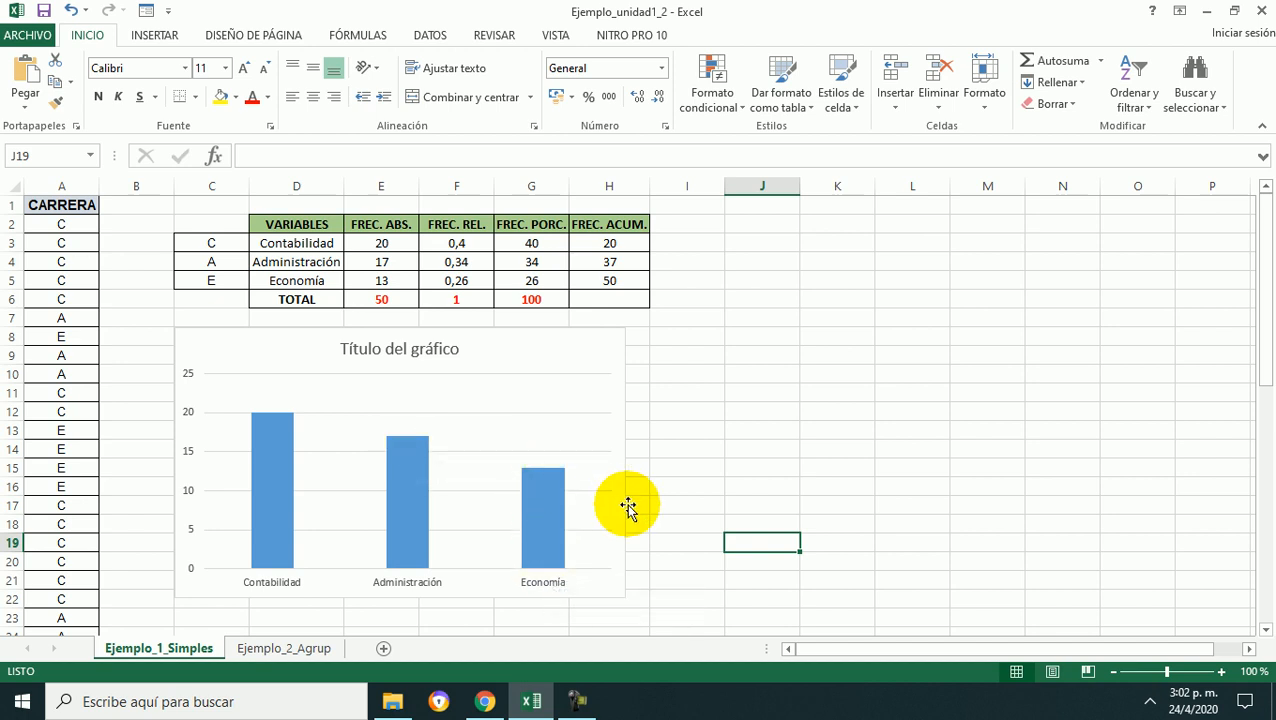
mouse_move(412, 477)
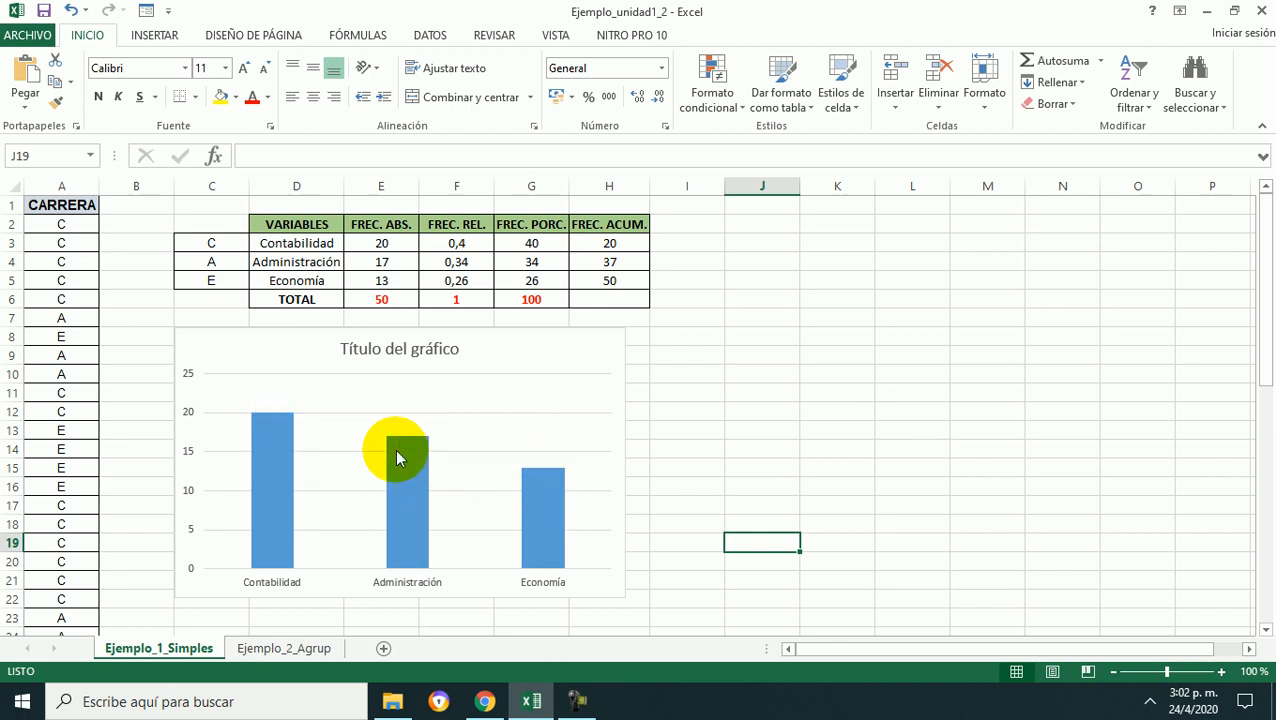
click(400, 456)
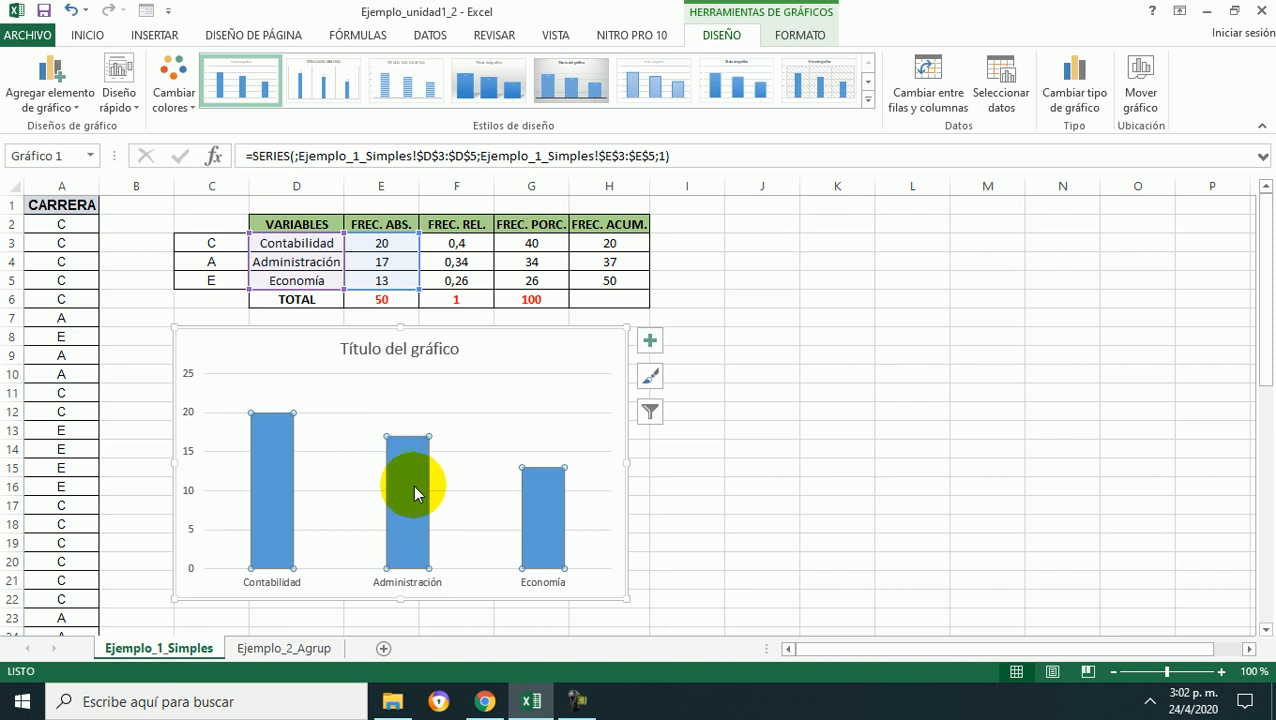
right_click(415, 492)
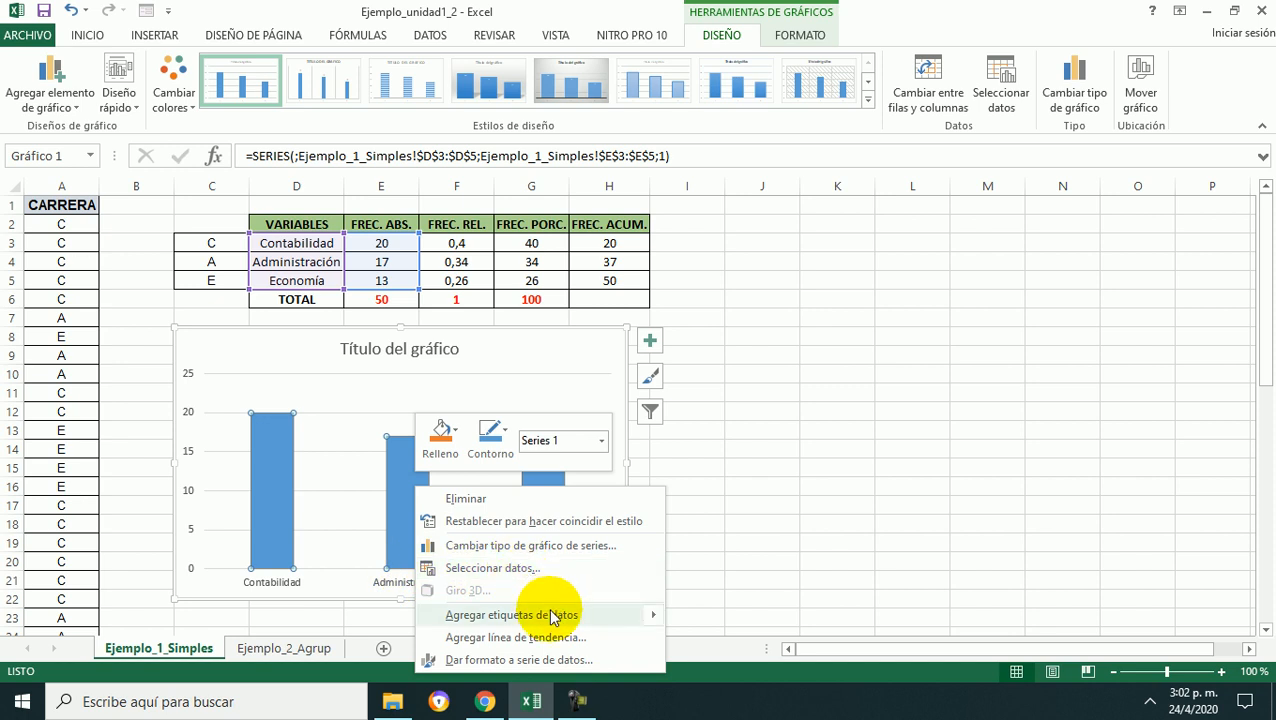
mouse_move(575, 612)
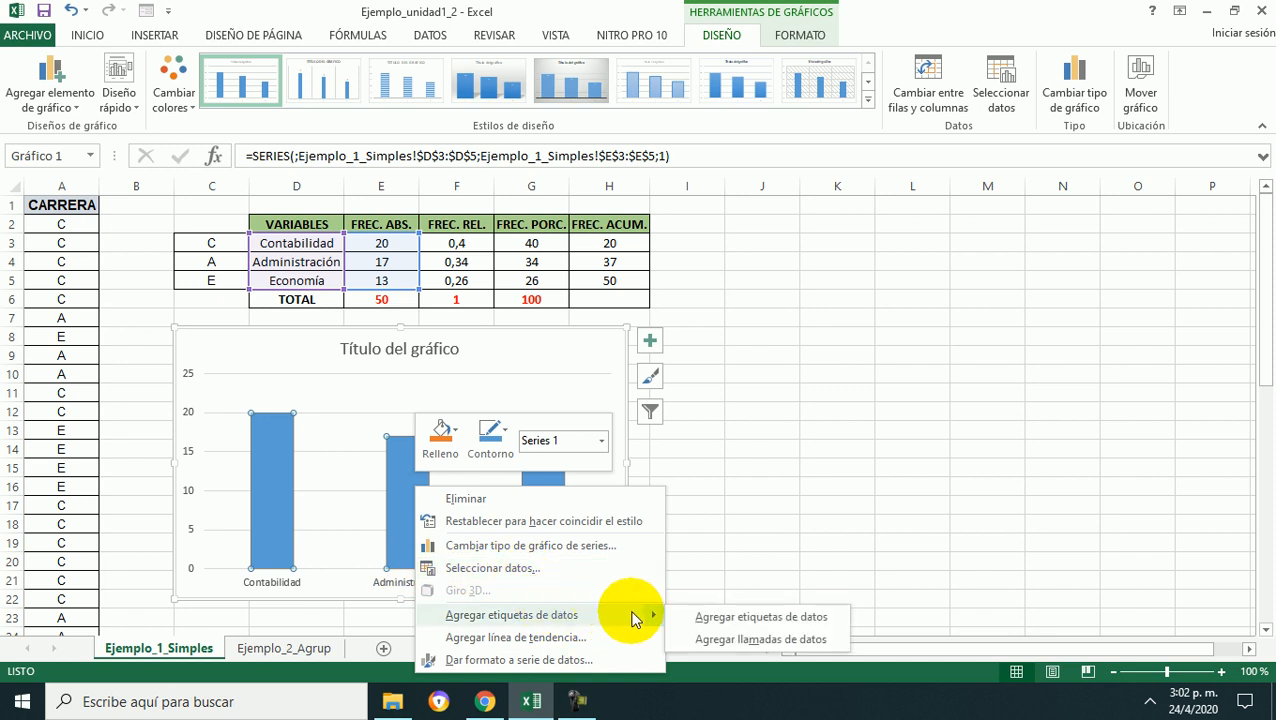
click(754, 626)
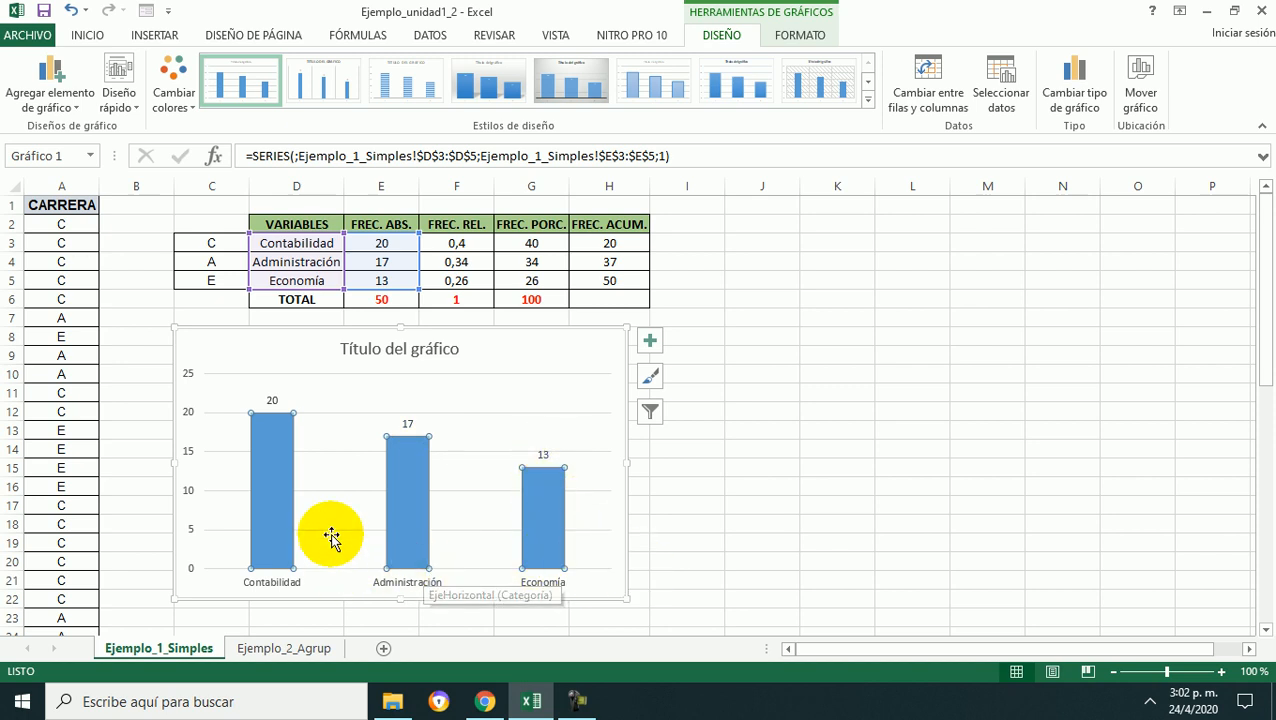
- Replace the chart title with "Cantidad de alumnos por Carrera de la FCE"
click(439, 346)
drag(459, 349, 336, 350)
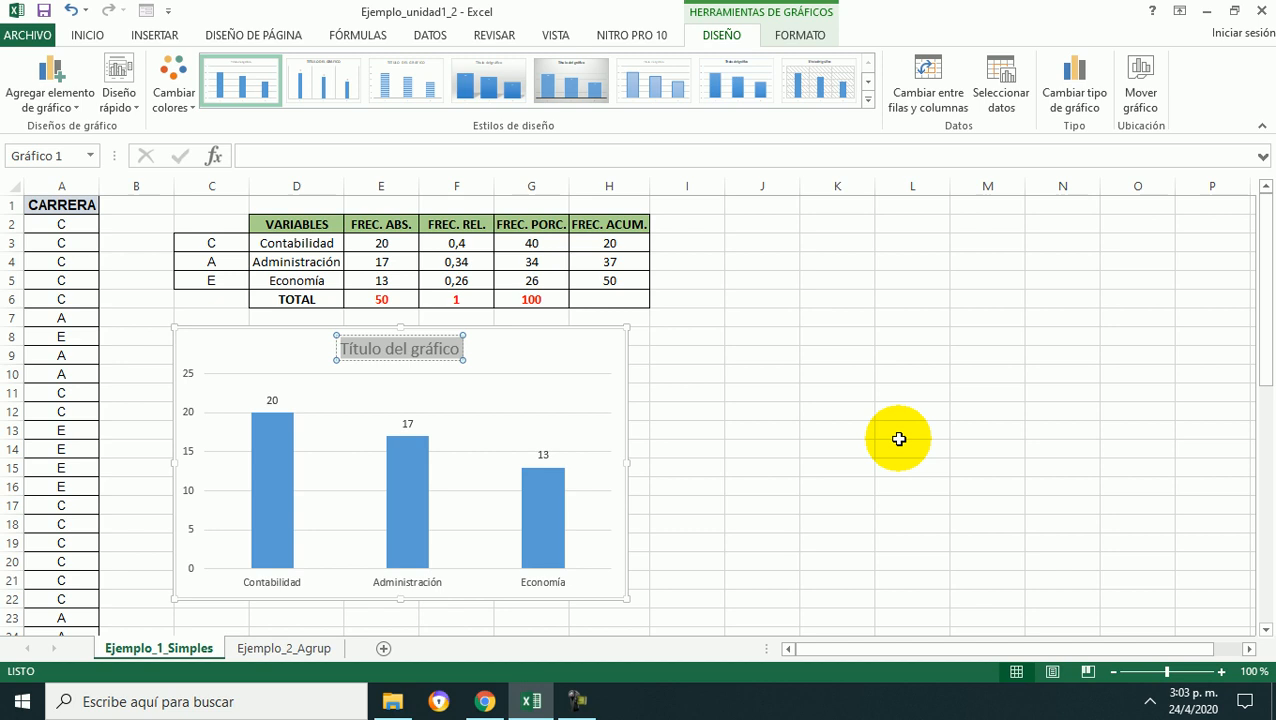
text(Cantida)
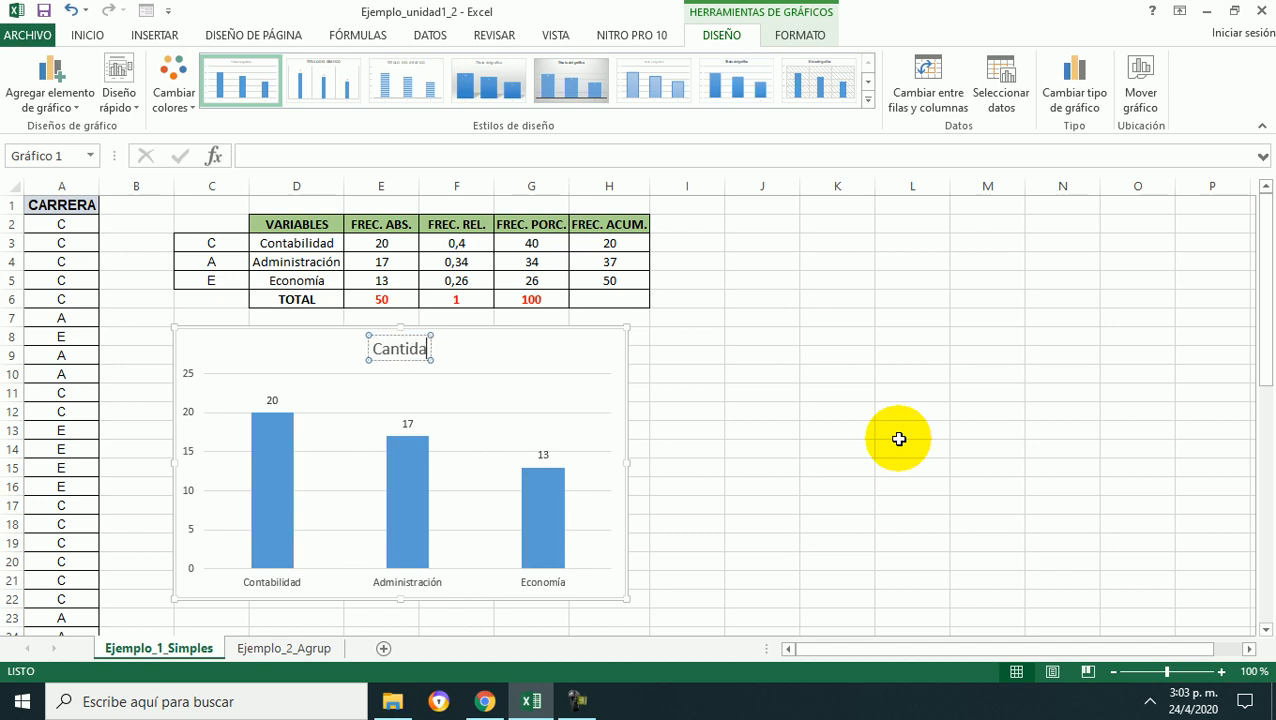
text(d de alumnos por Ca)
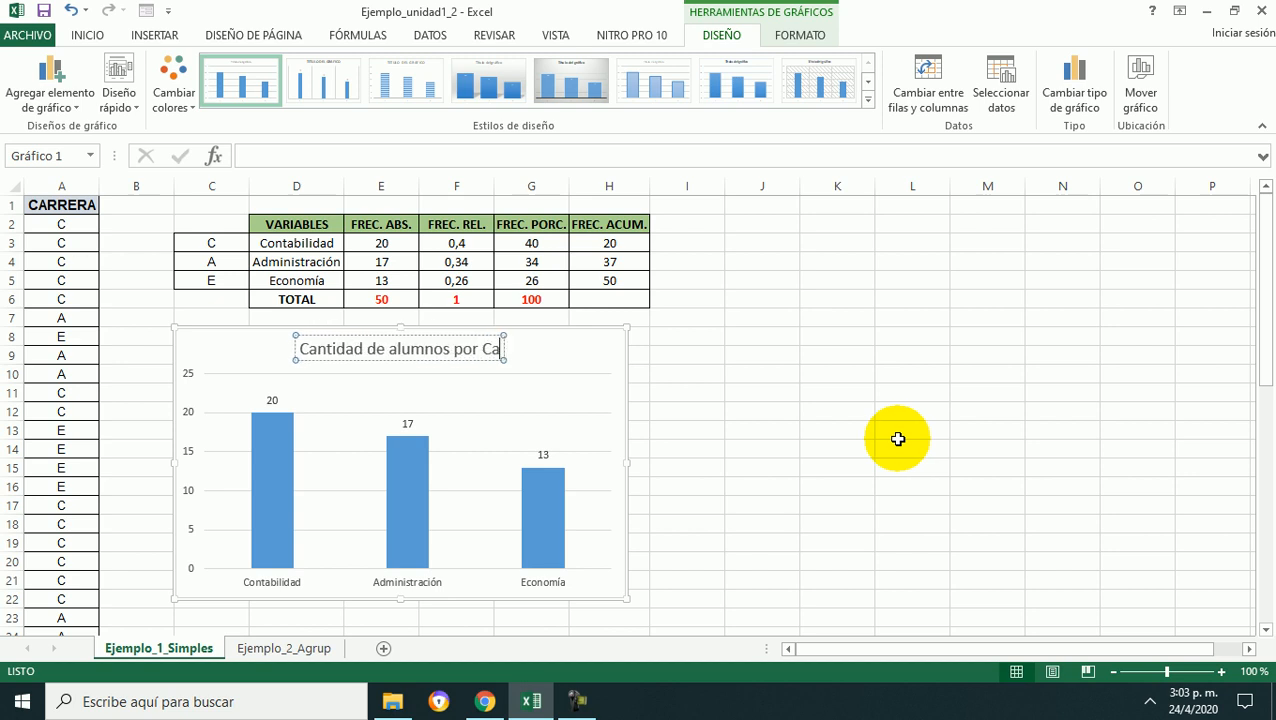
text(rre)
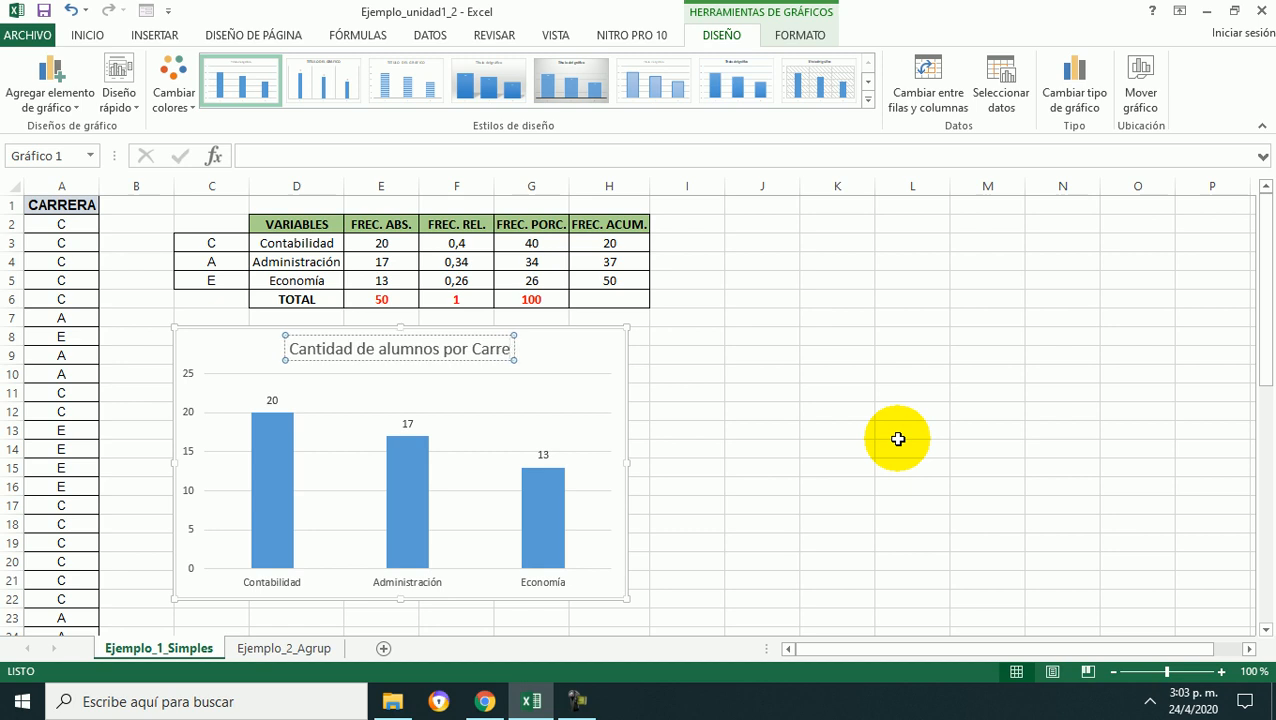
text(ra de la)
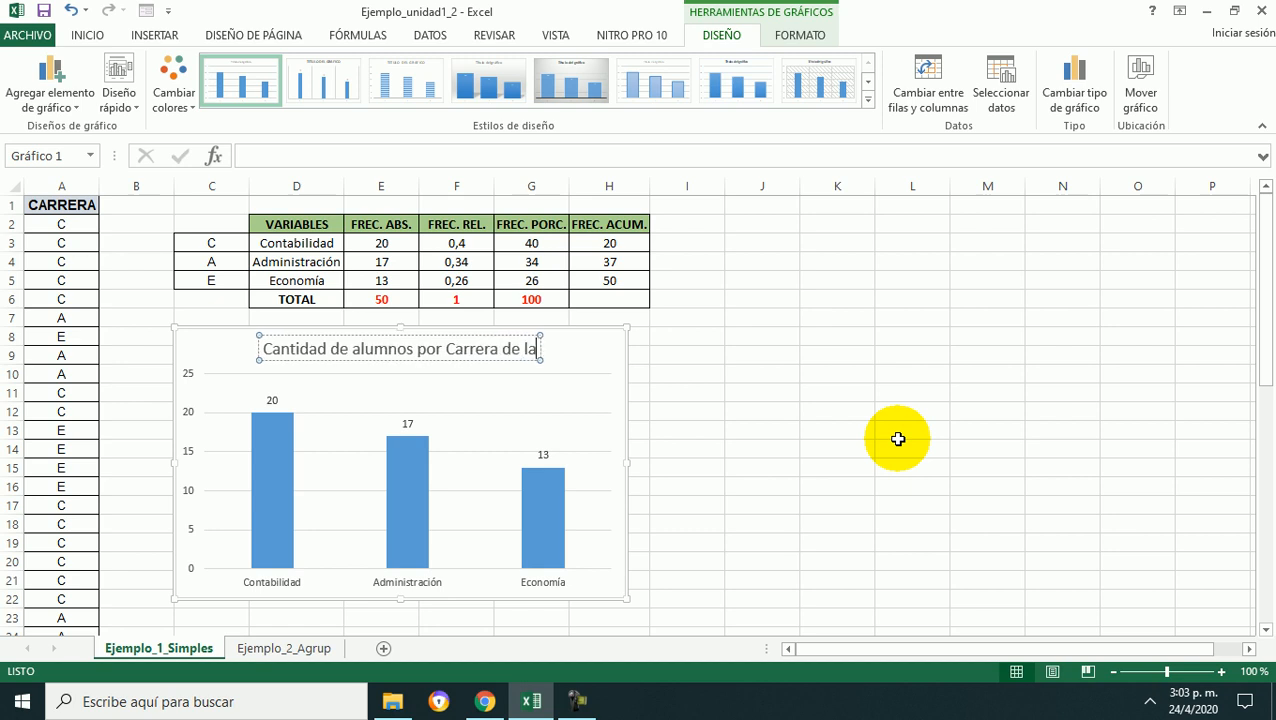
text( FCE)
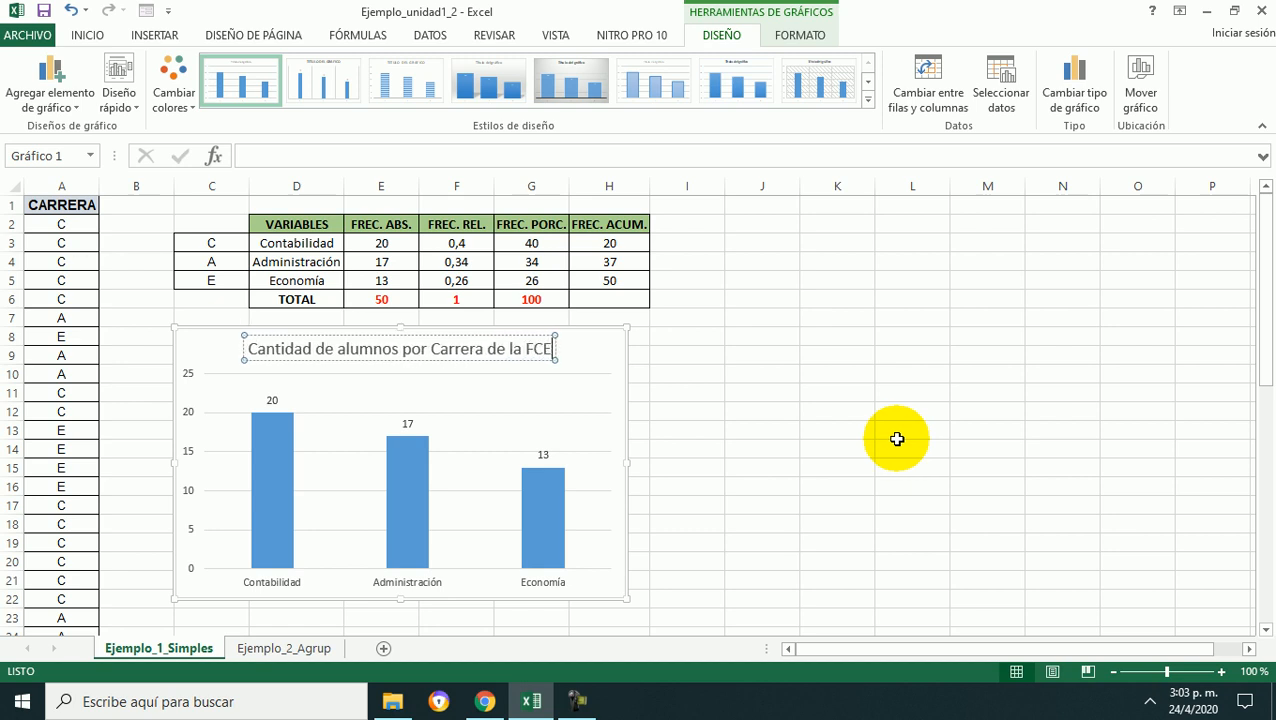
click(710, 526)
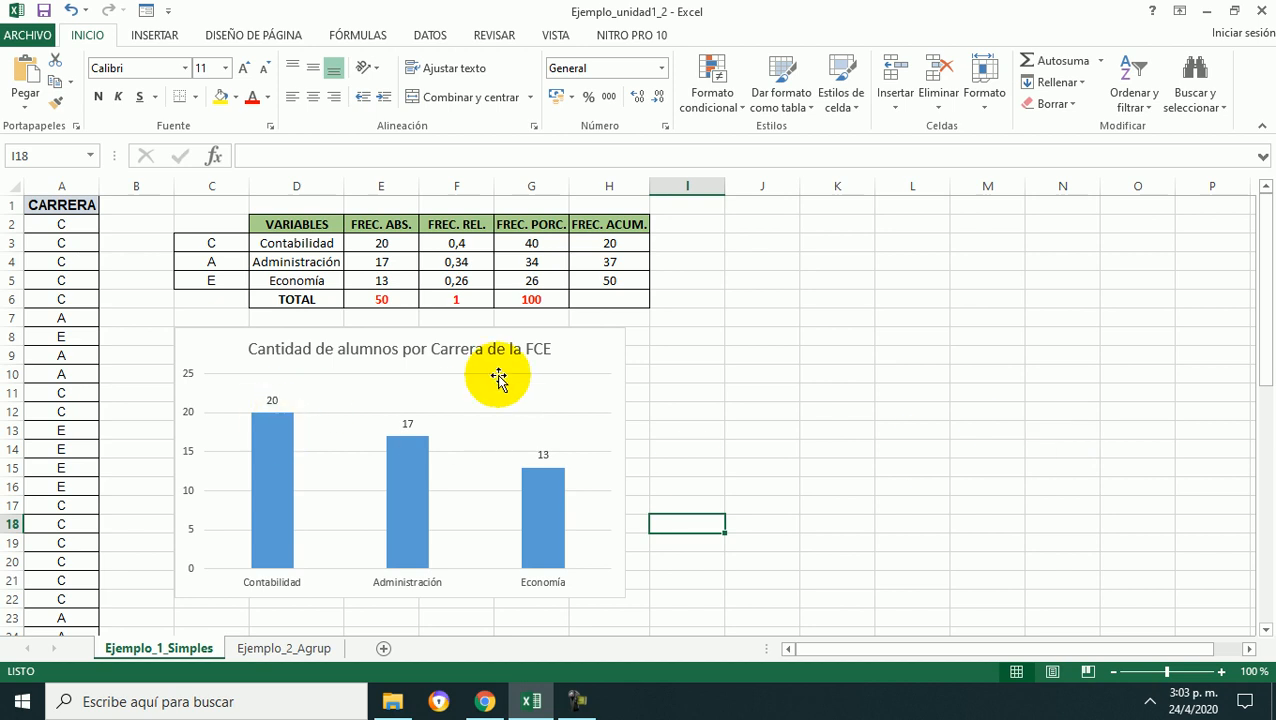
- Preview the chart of students per career as a clustered bar chart, and keep the clustered column type
click(528, 401)
click(605, 351)
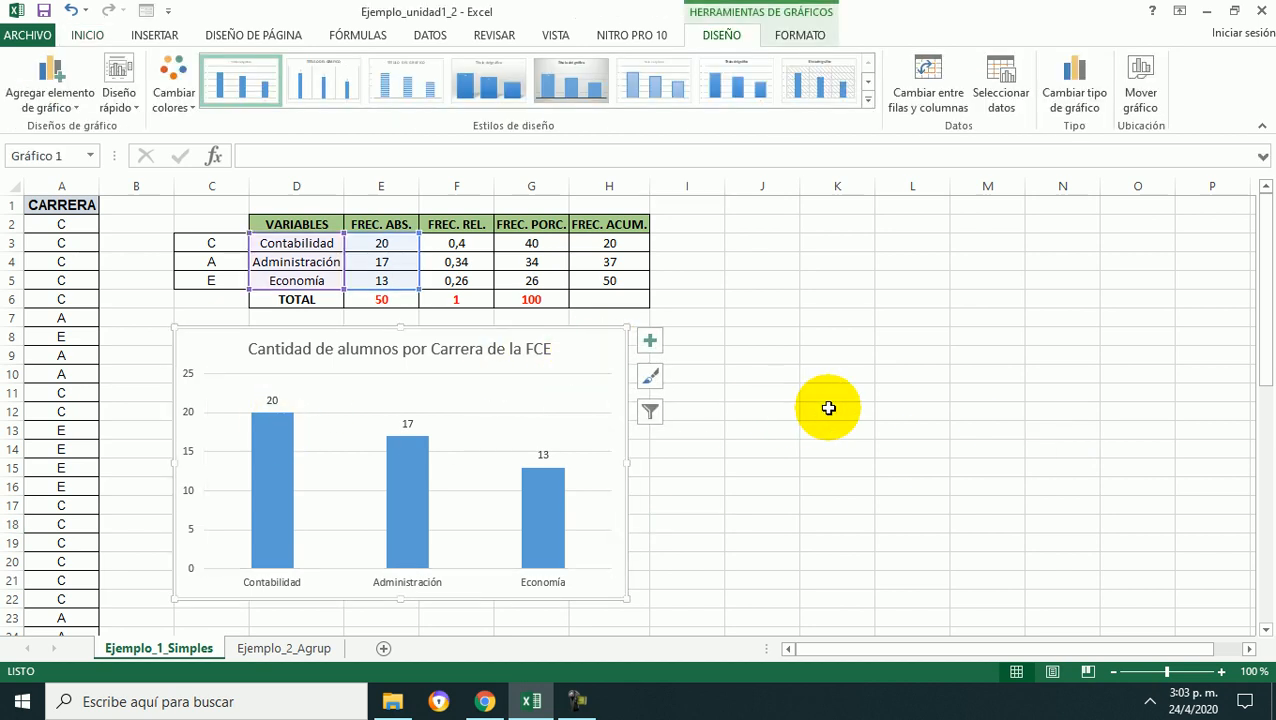
click(1076, 108)
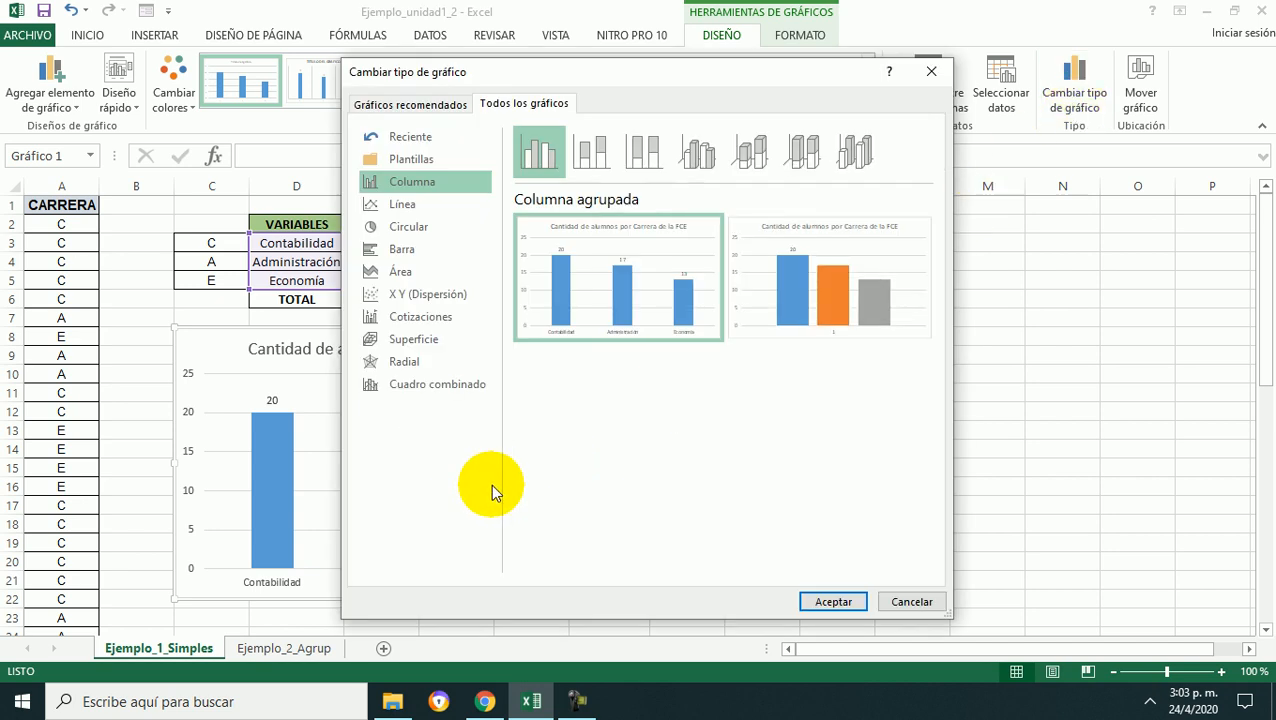
mouse_move(832, 318)
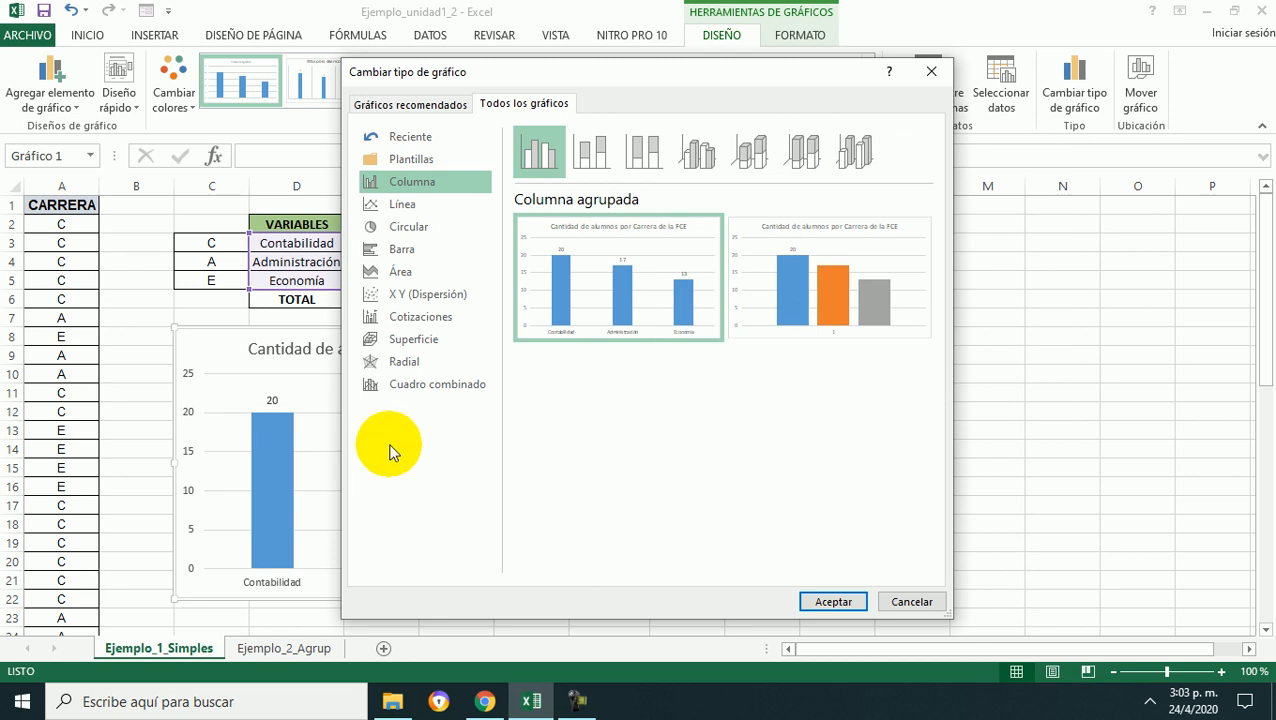
click(425, 250)
mouse_move(550, 280)
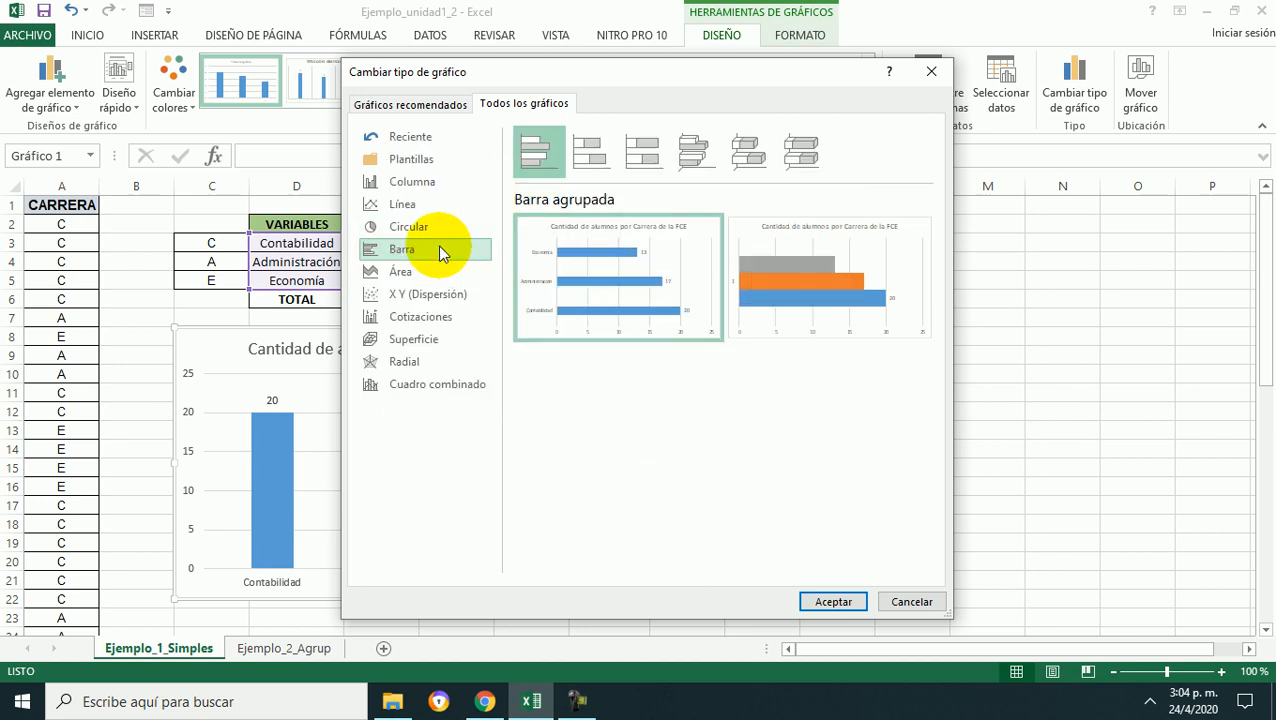
click(420, 181)
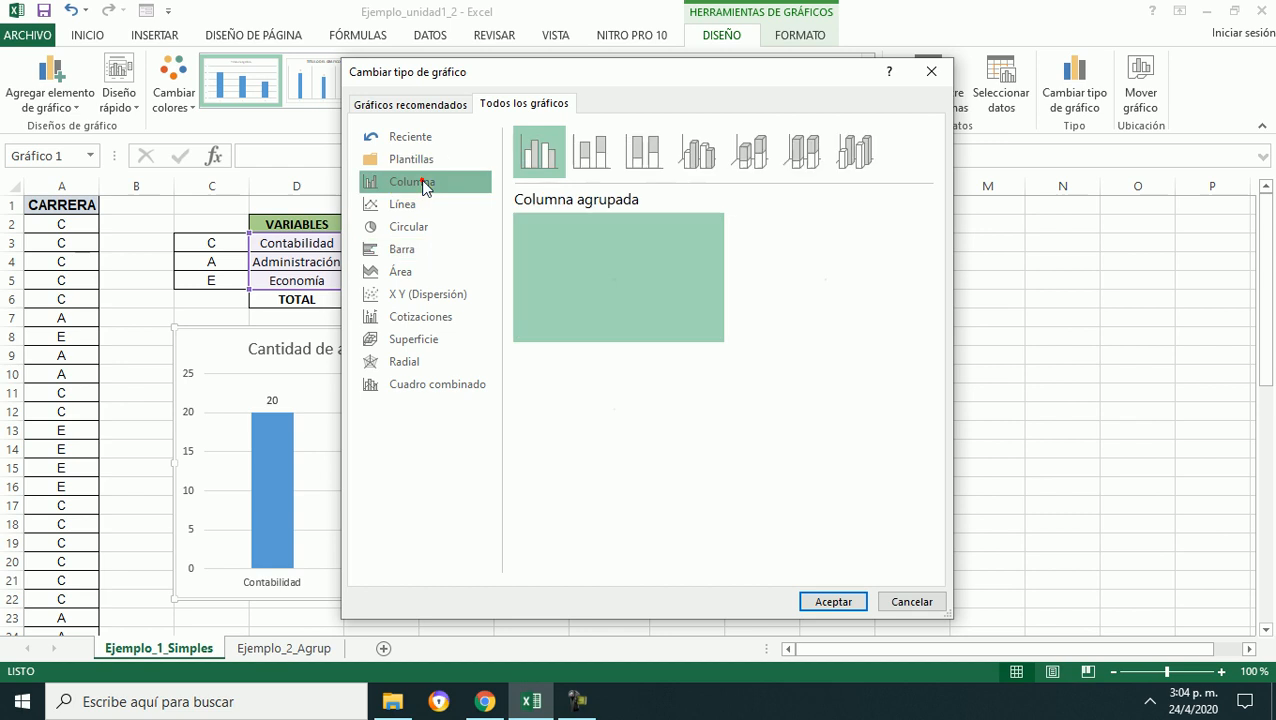
click(850, 602)
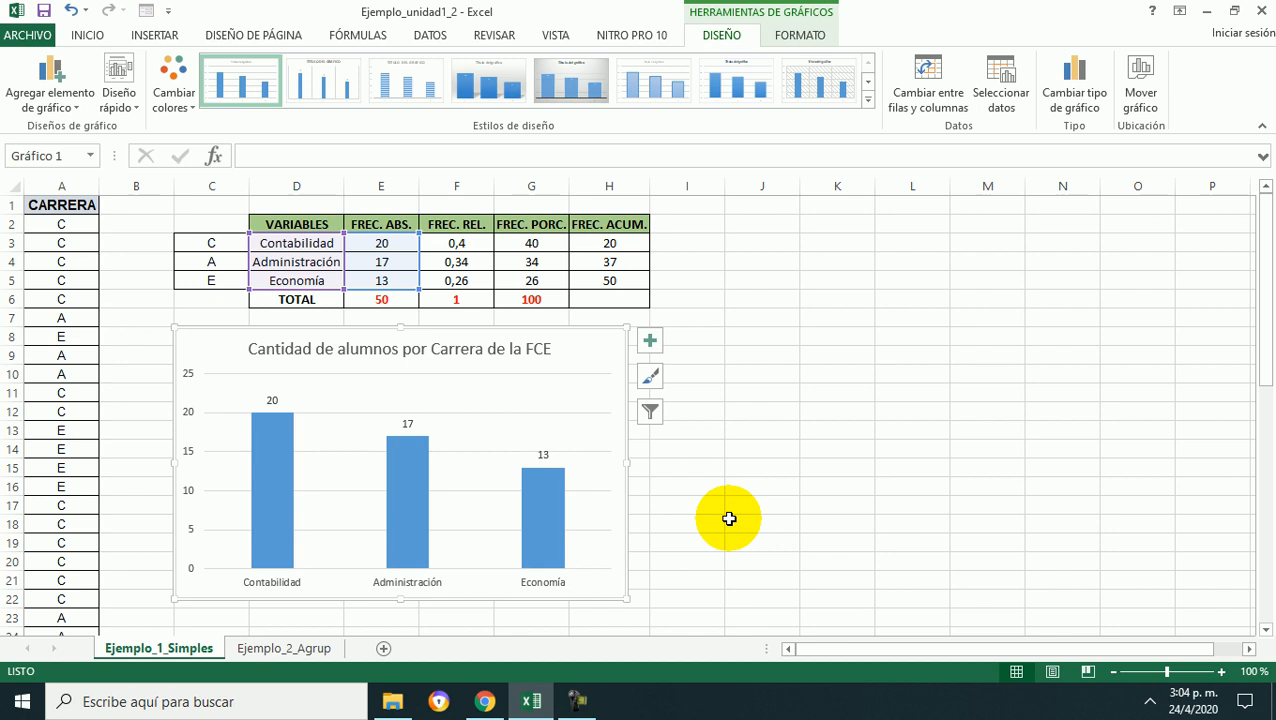
click(397, 510)
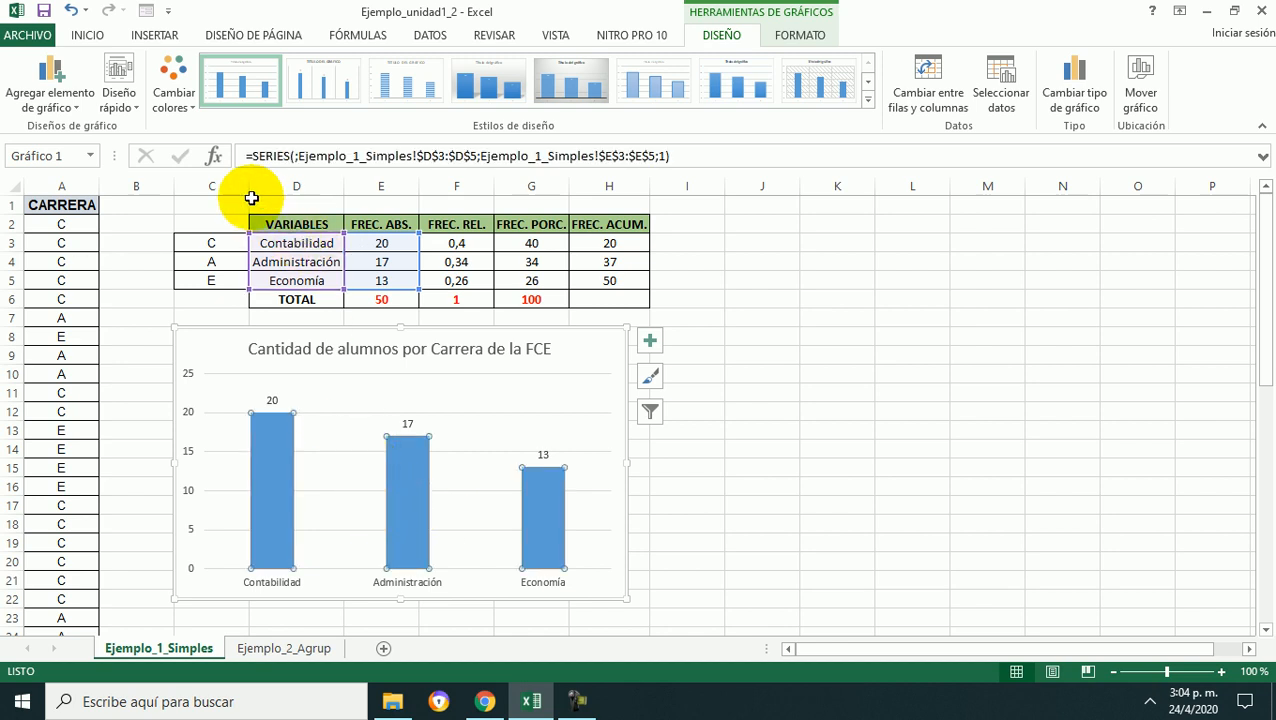
click(188, 107)
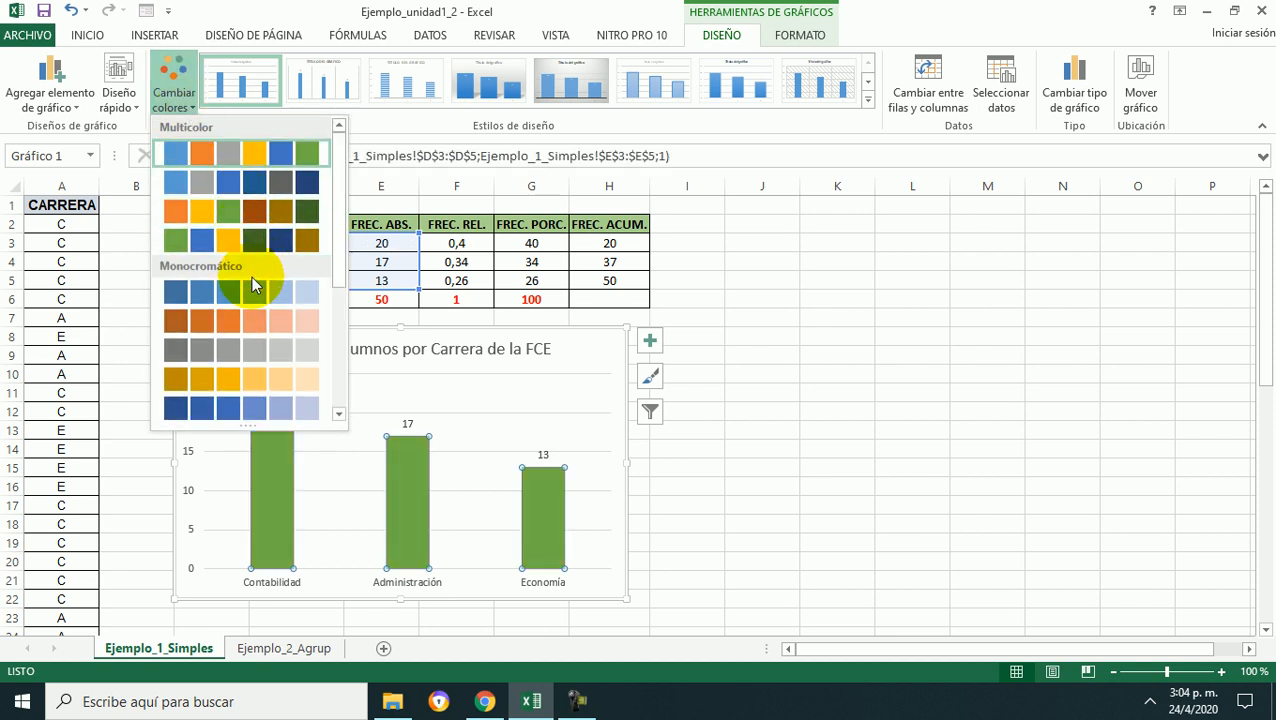
click(812, 36)
click(812, 37)
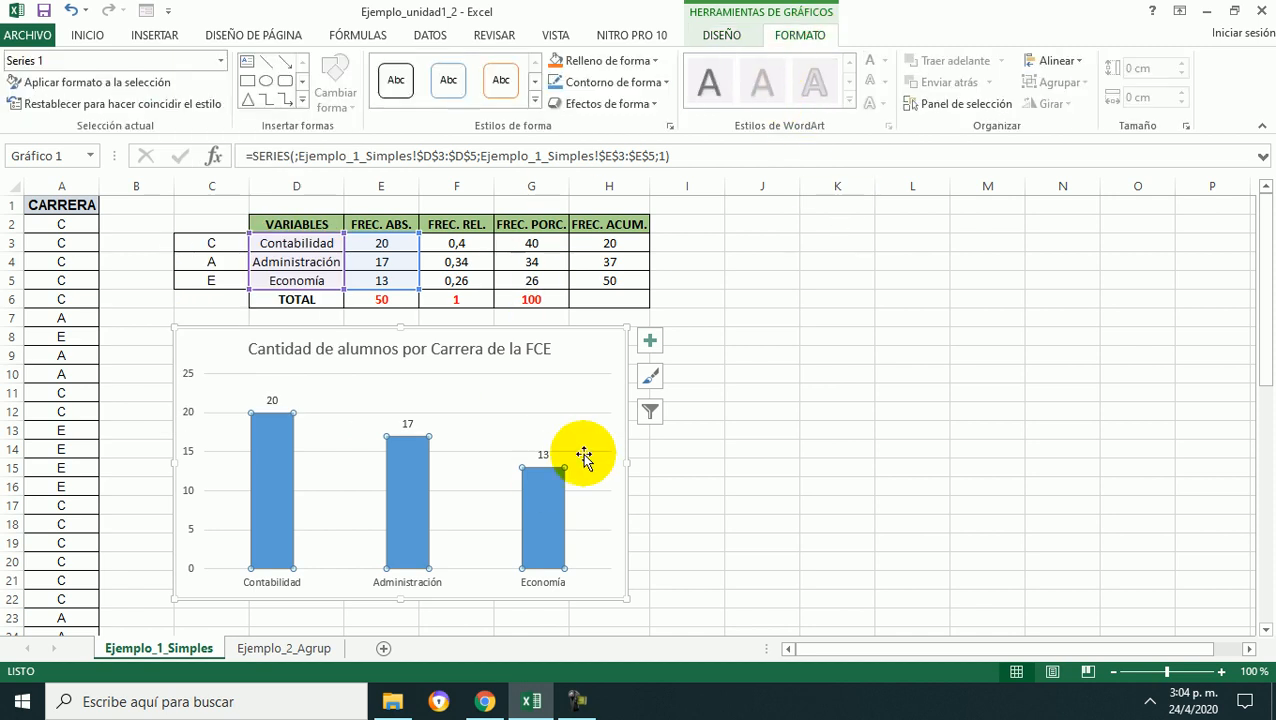
click(276, 508)
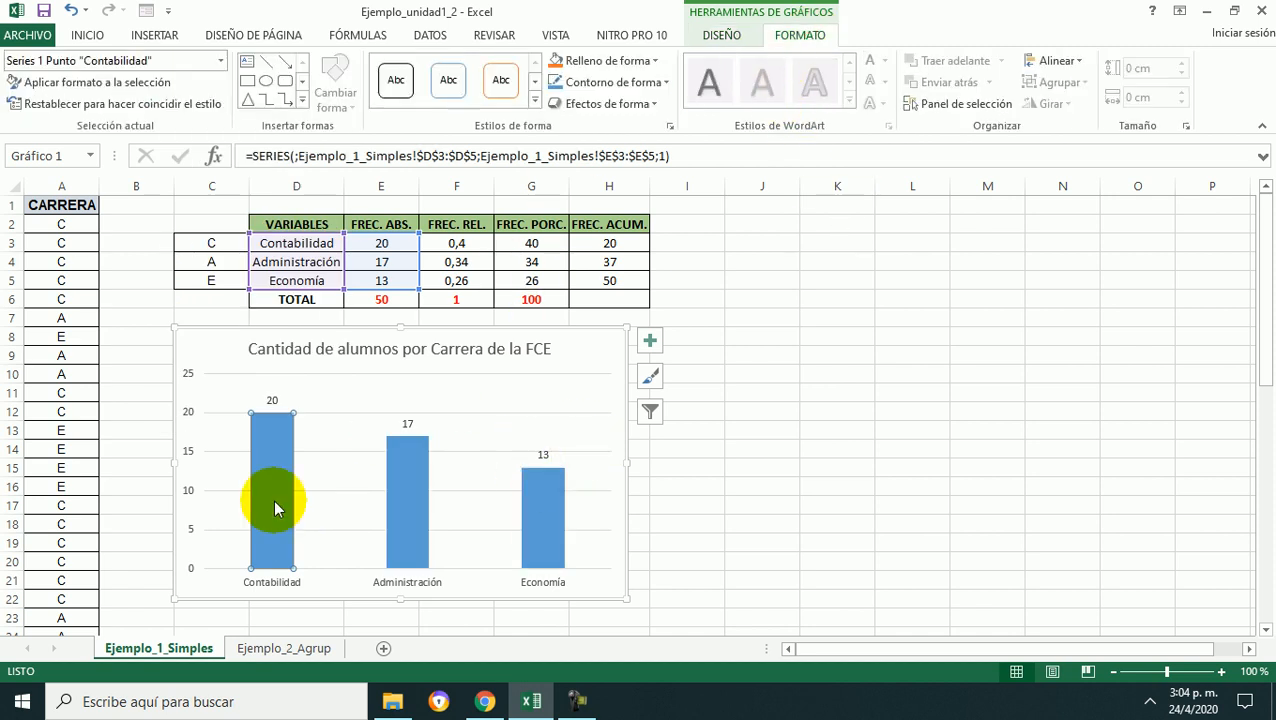
click(426, 497)
click(536, 499)
click(735, 518)
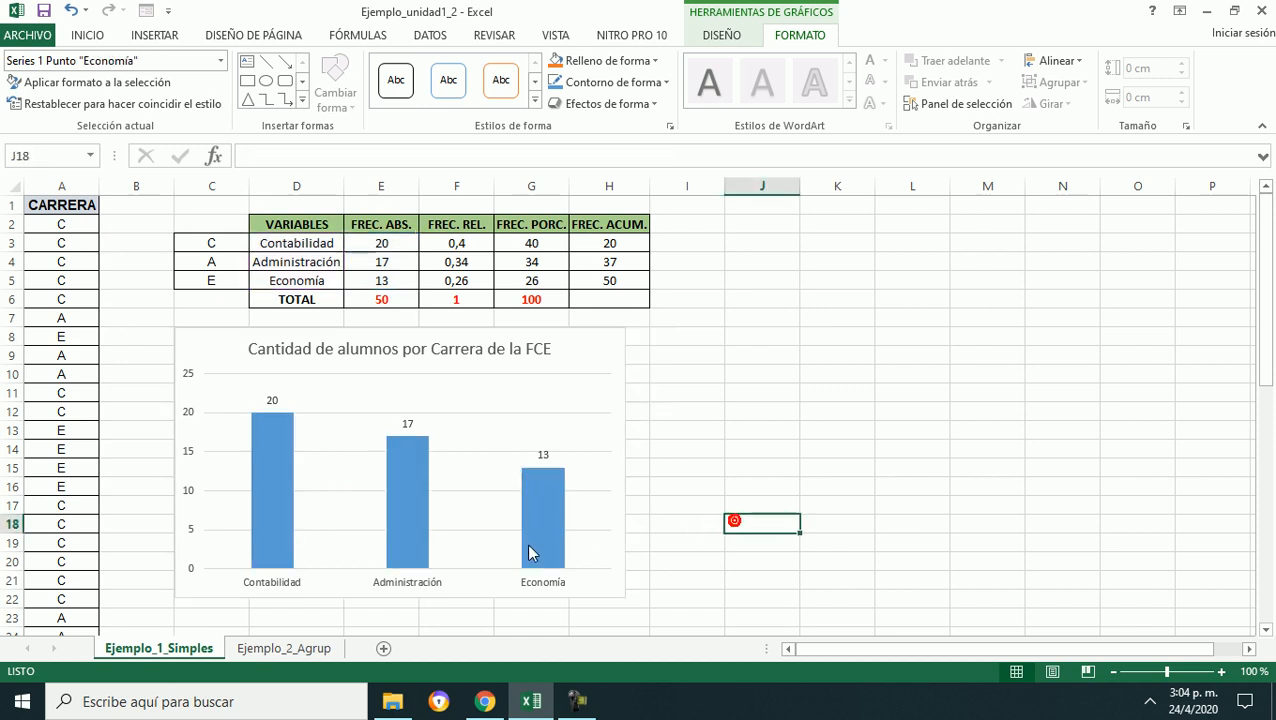
- Fill only the Contabilidad column of the chart with the dark green theme color
click(413, 533)
mouse_move(264, 496)
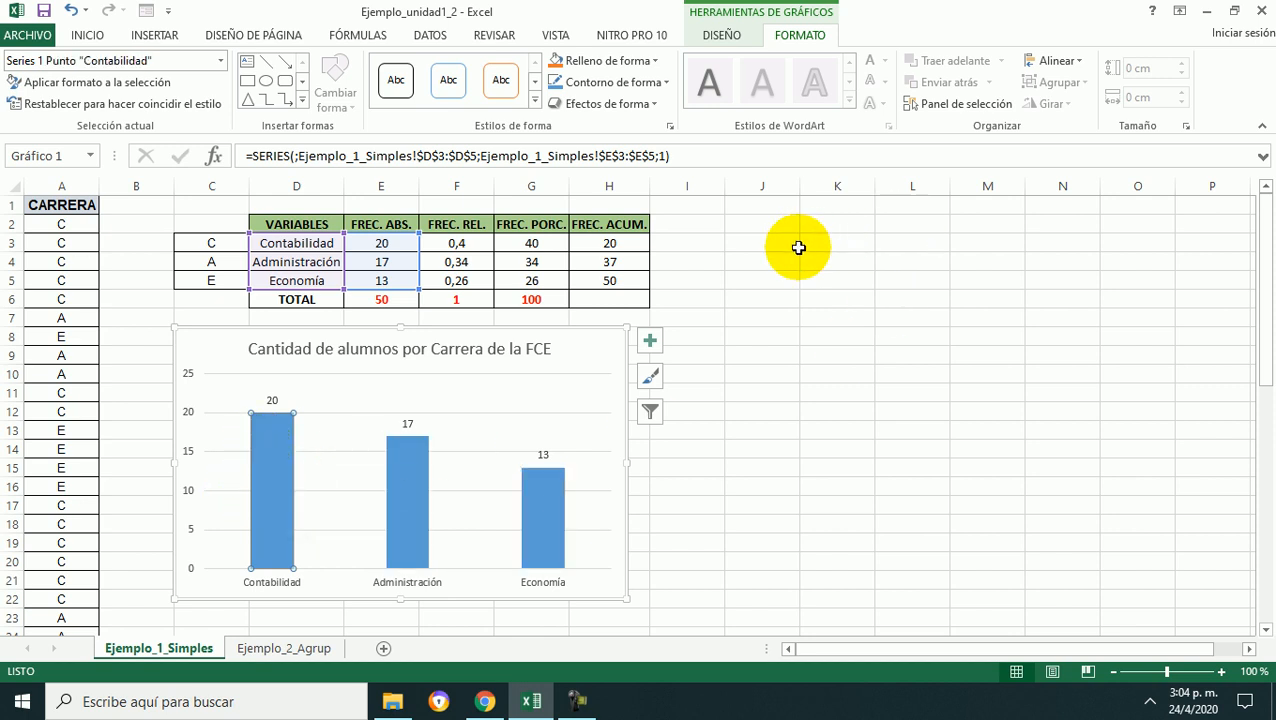
click(656, 61)
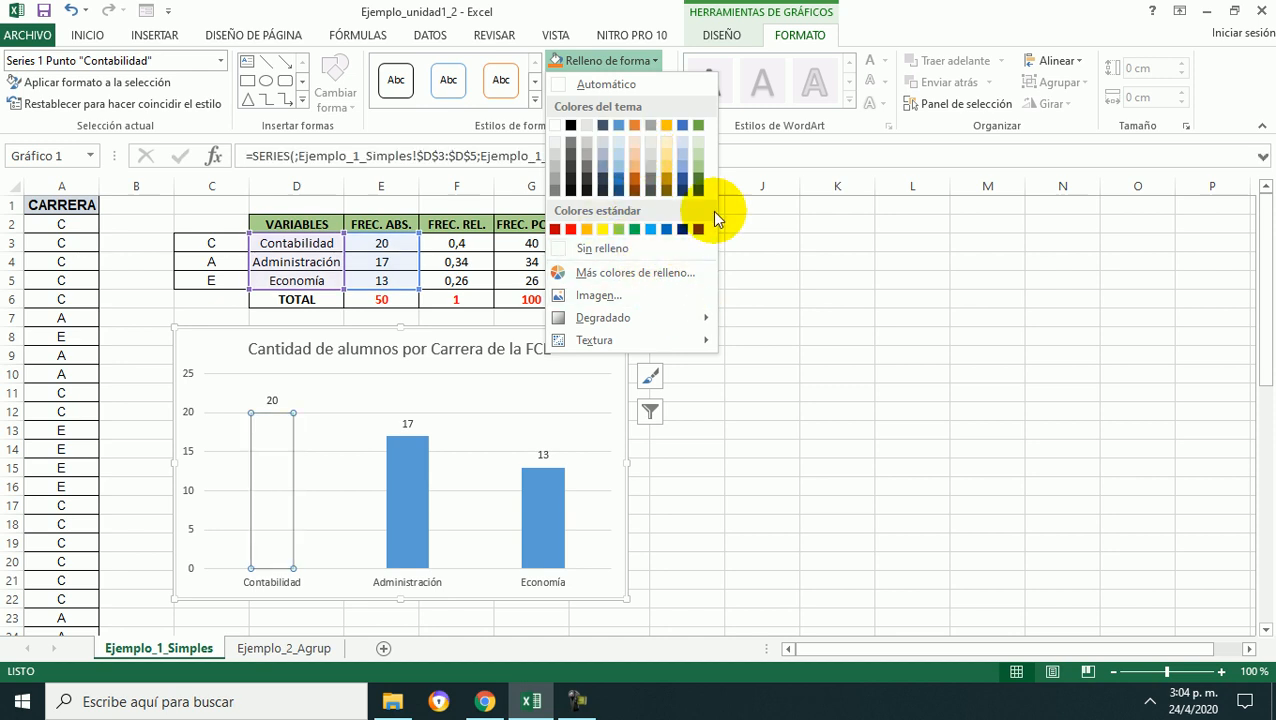
click(698, 183)
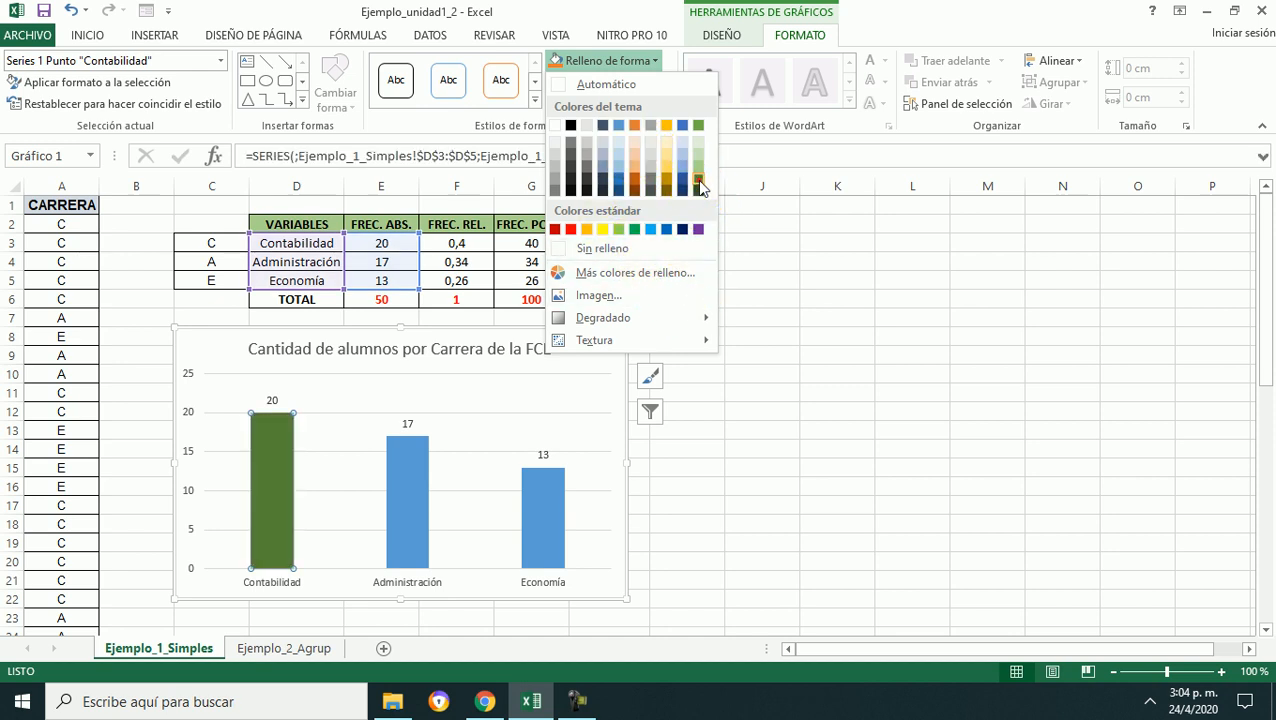
- Fill only the Administración column of the chart with the standard light blue color
click(412, 465)
click(419, 452)
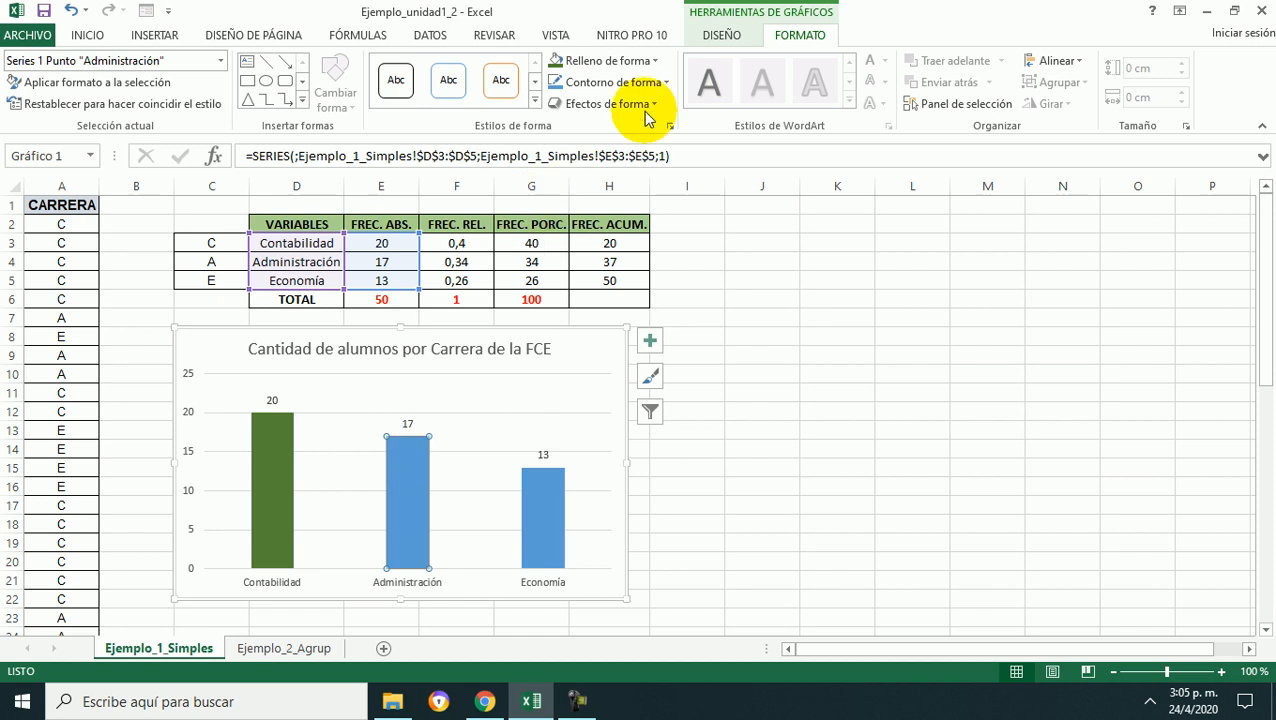
click(656, 62)
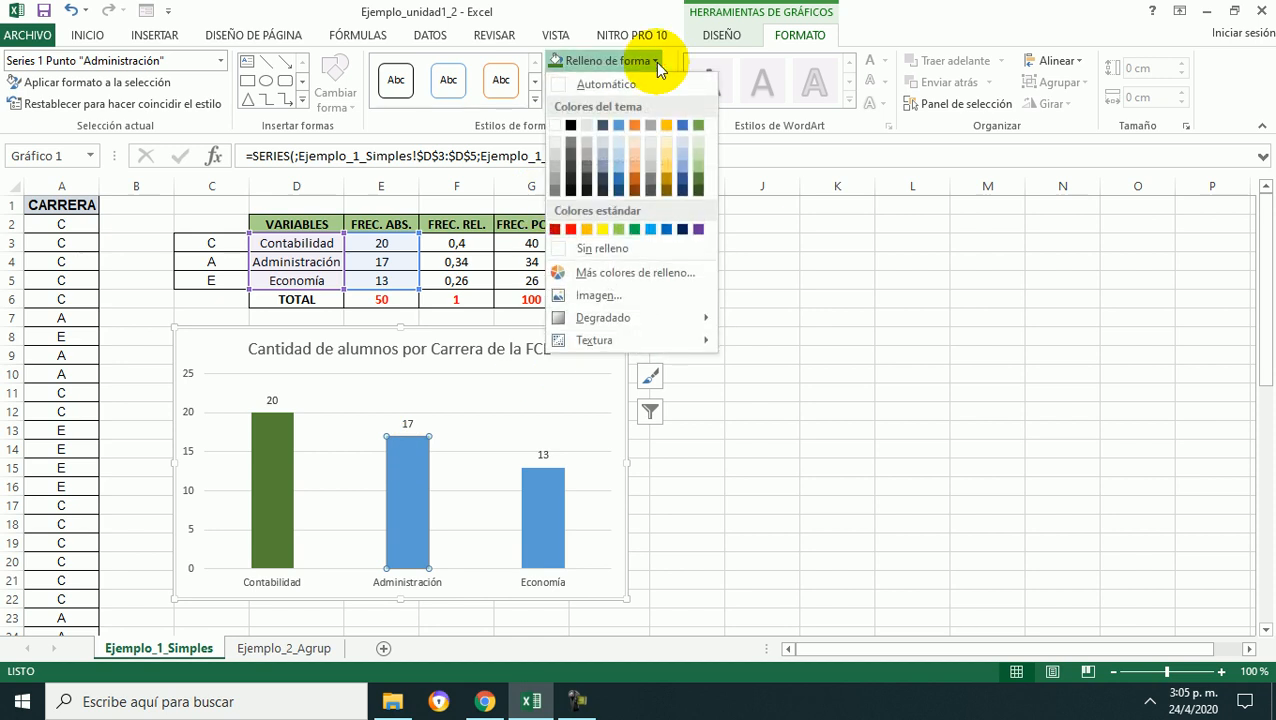
click(652, 230)
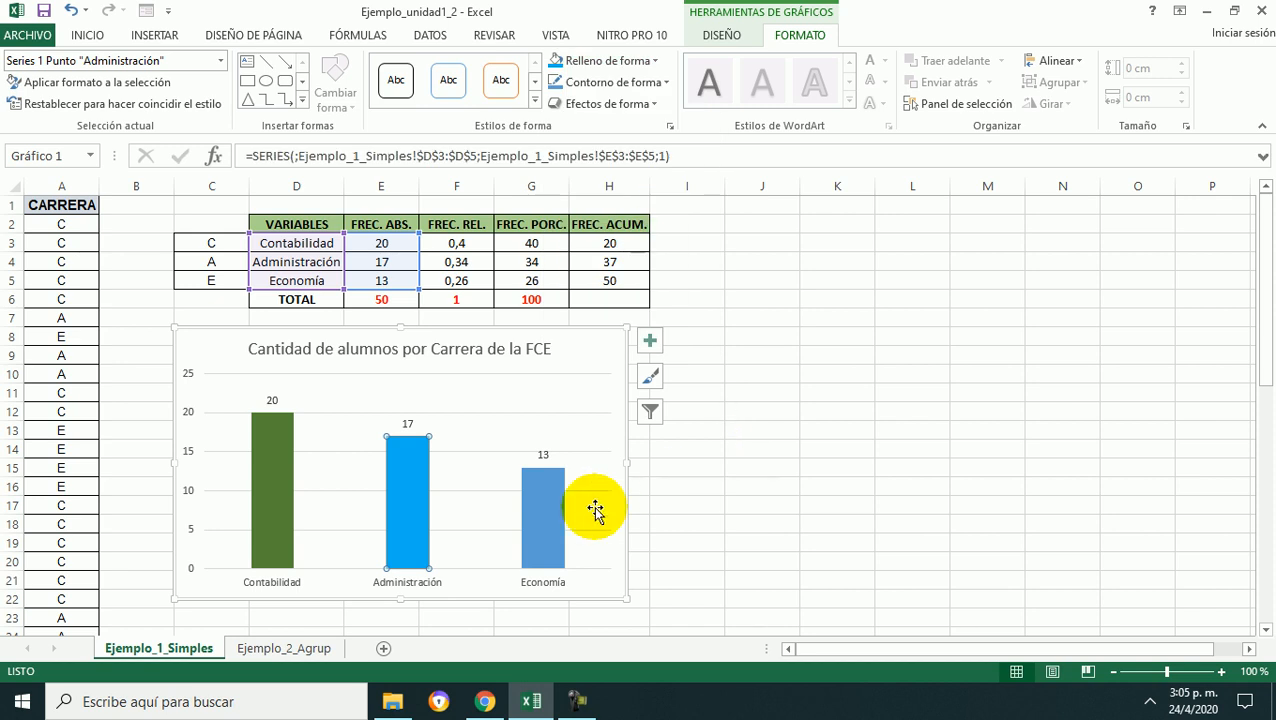
- Fill only the Economía column of the chart with standard red and deselect the chart
click(537, 510)
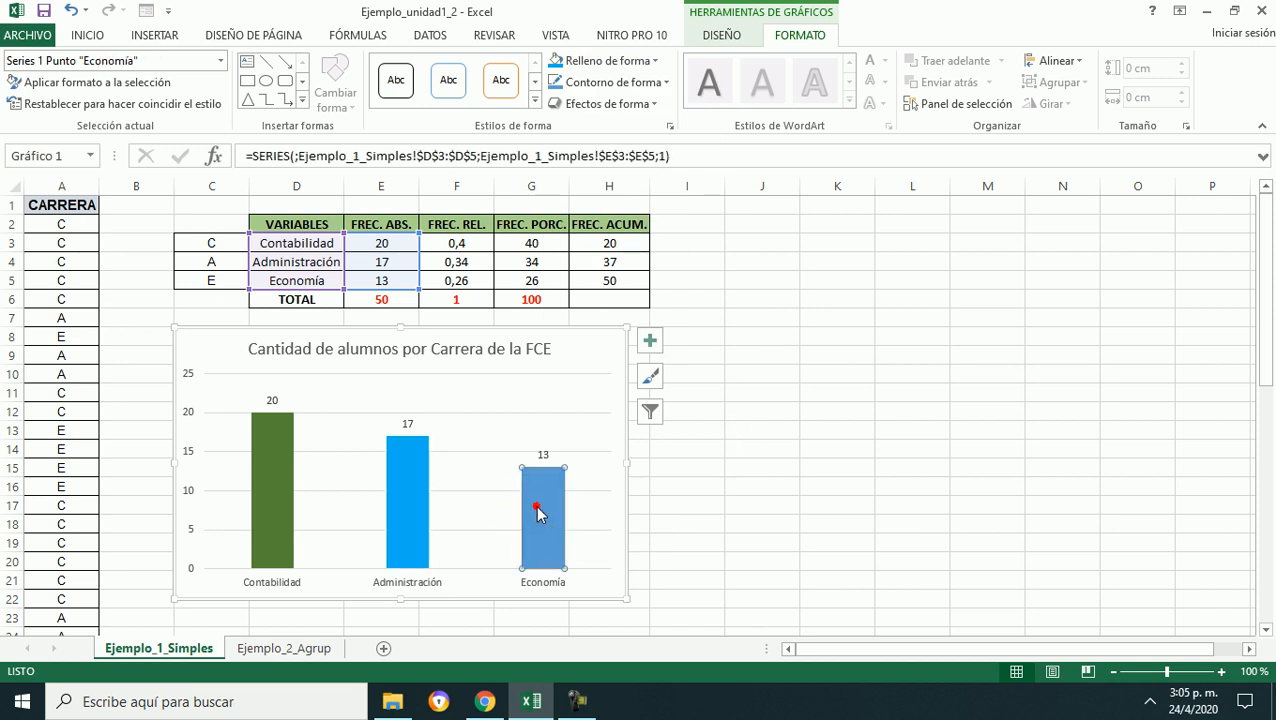
click(656, 62)
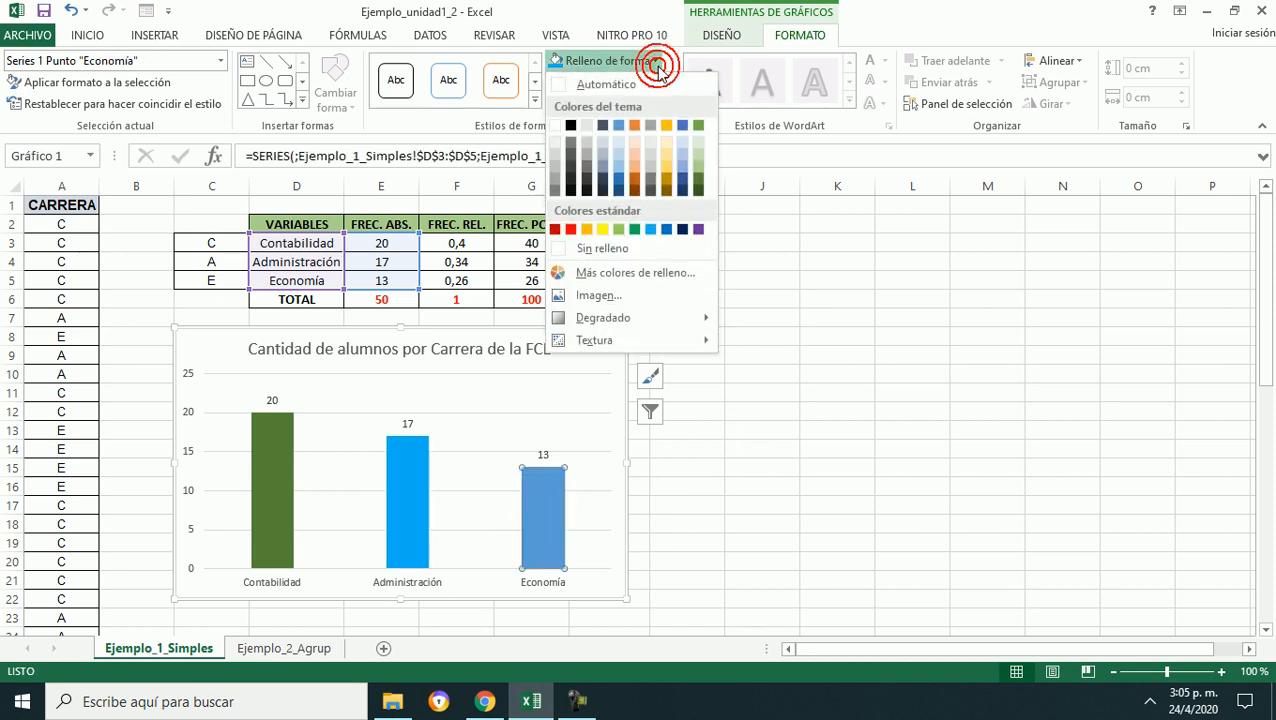
click(571, 233)
click(765, 448)
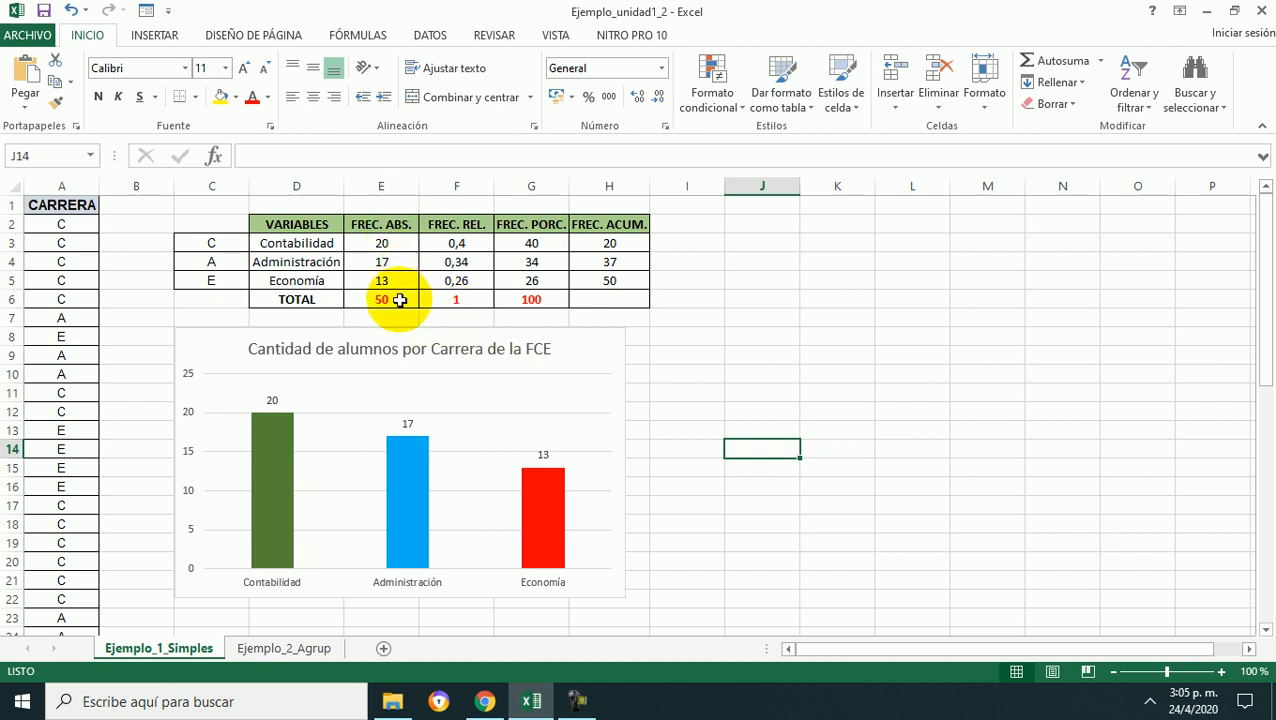
drag(400, 244, 404, 279)
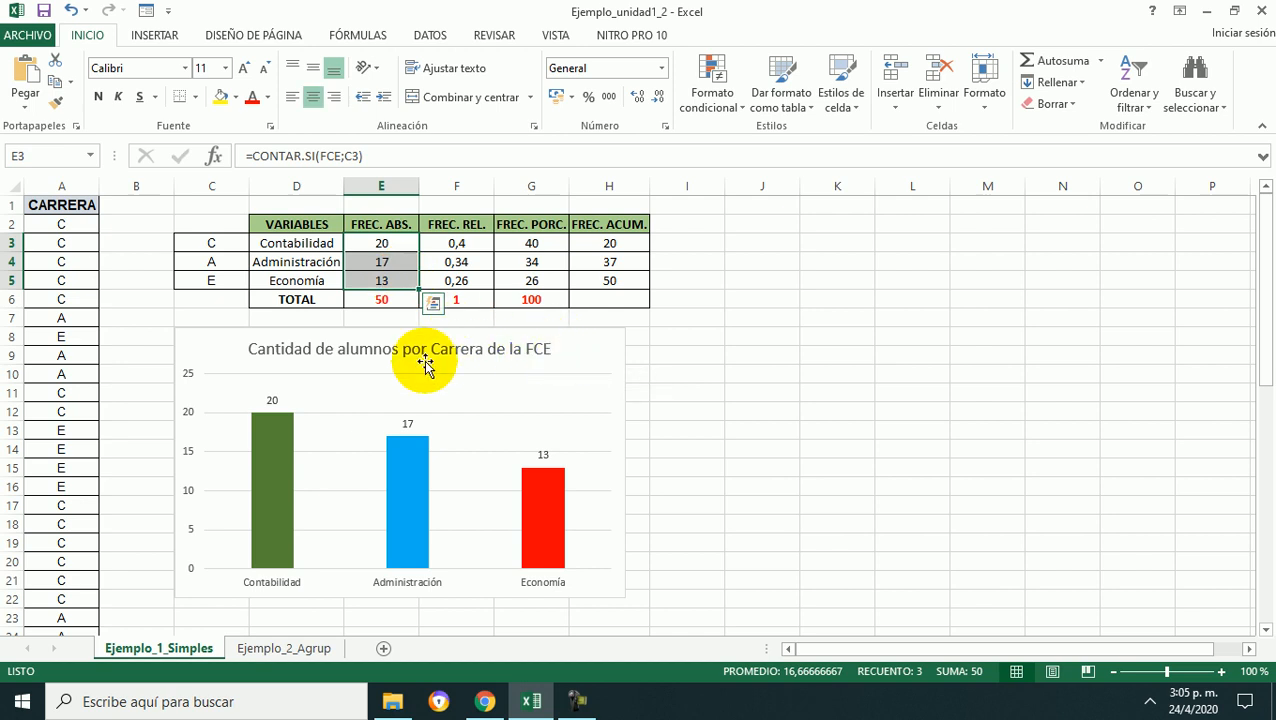
click(170, 36)
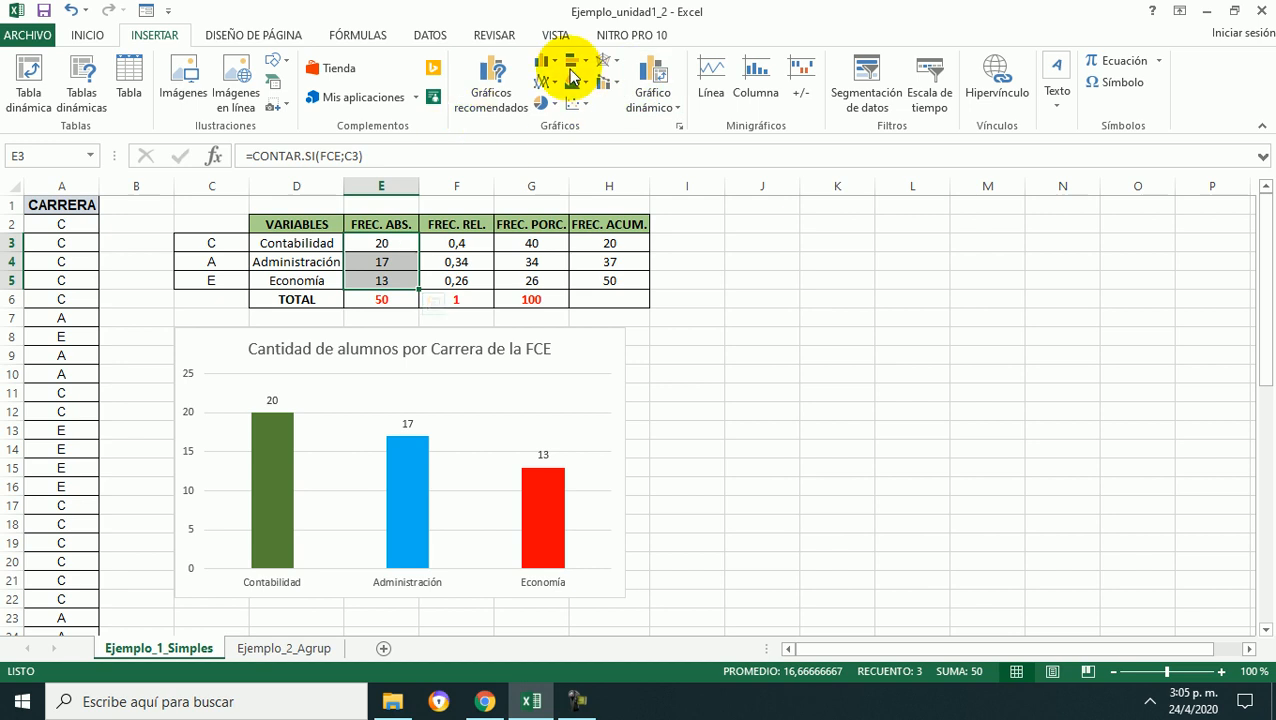
click(711, 578)
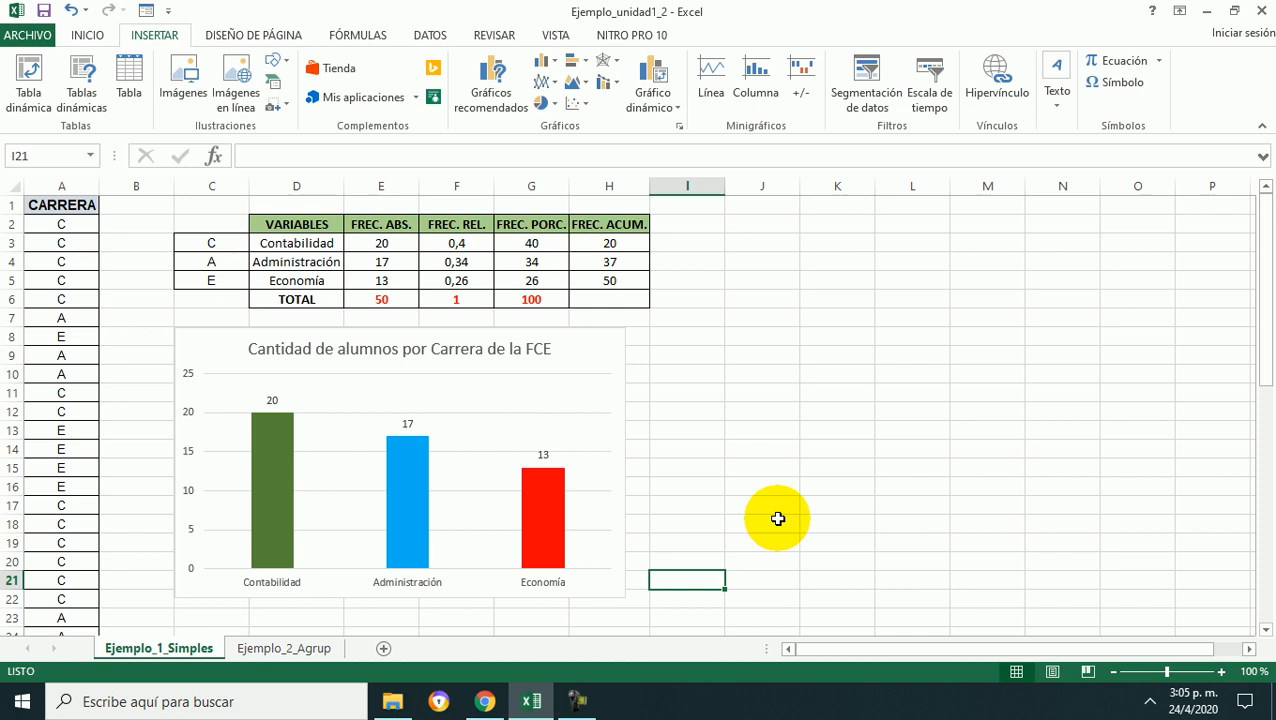
drag(396, 246, 399, 280)
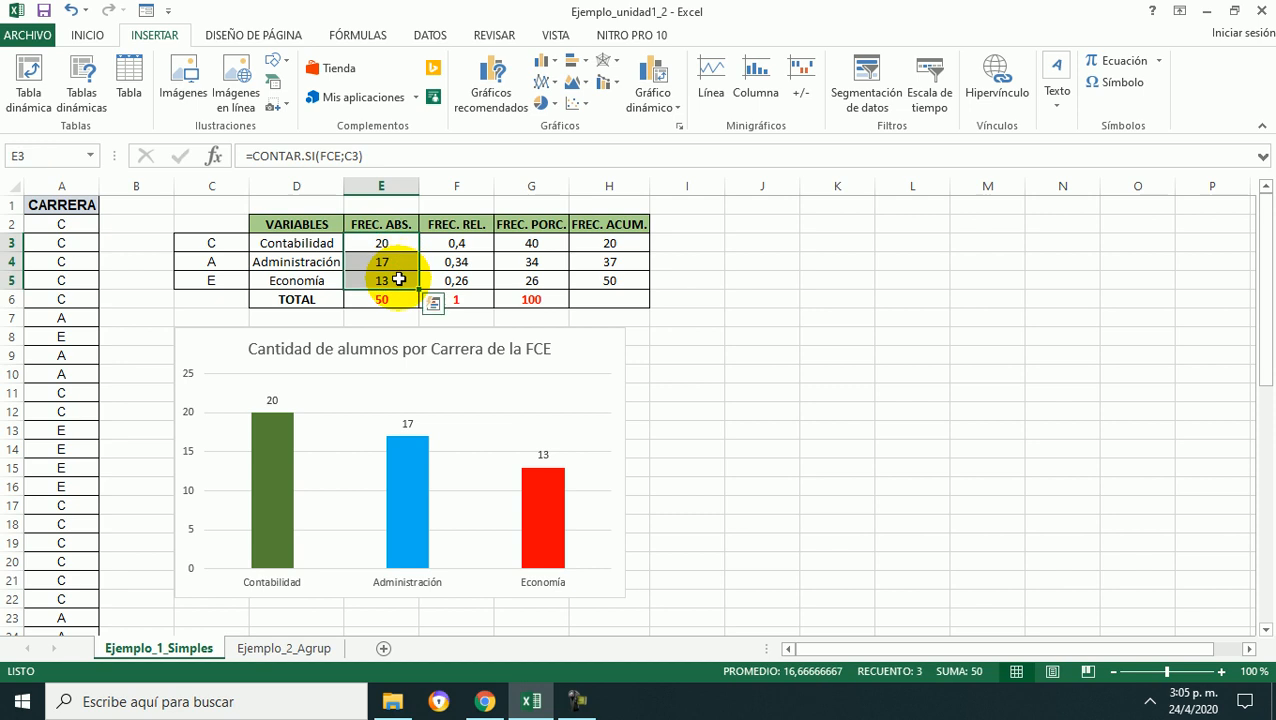
- Insert a 2-D pie chart of the percentage frequencies in G3:G5 and place it, narrowed, beside the column chart
click(506, 244)
drag(508, 244, 507, 281)
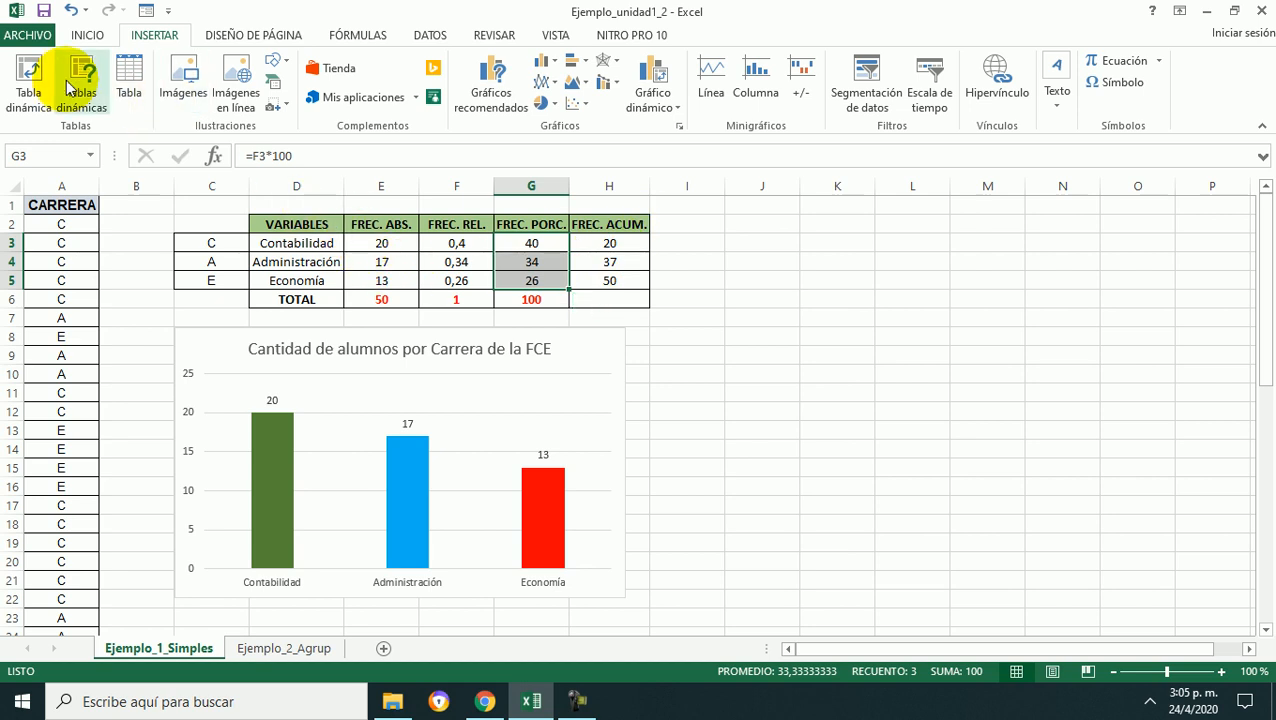
click(549, 108)
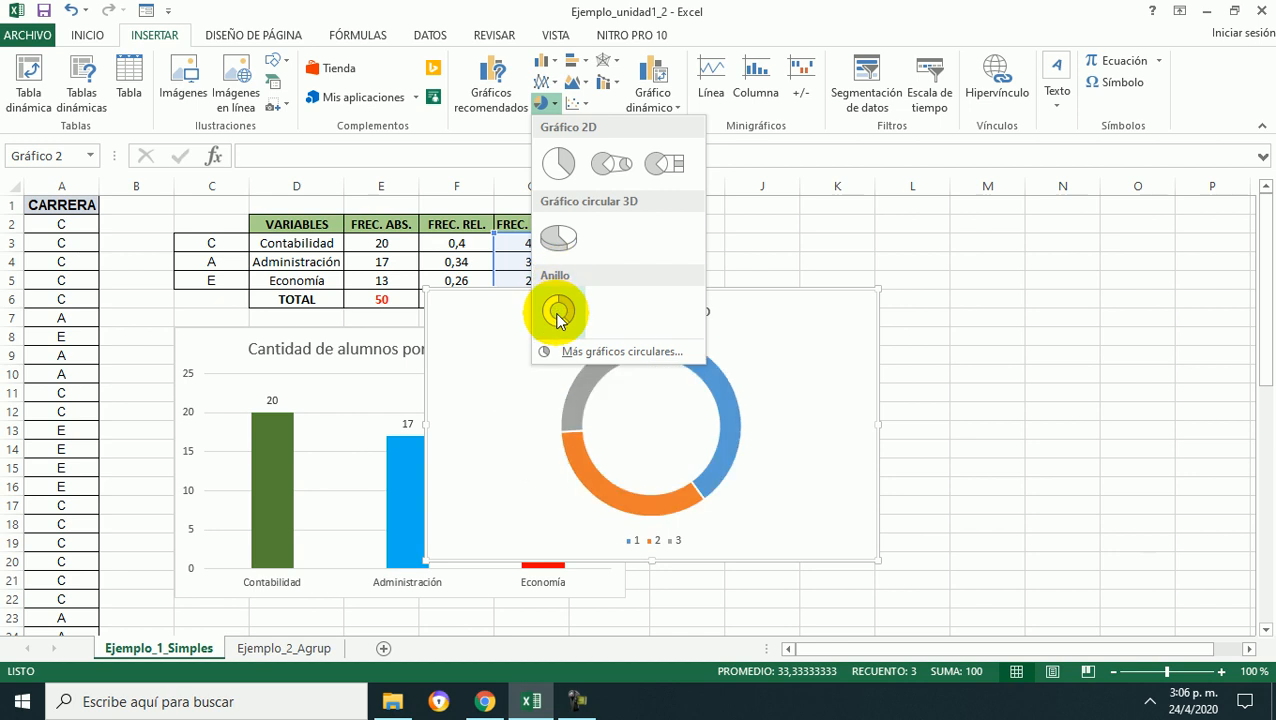
click(558, 170)
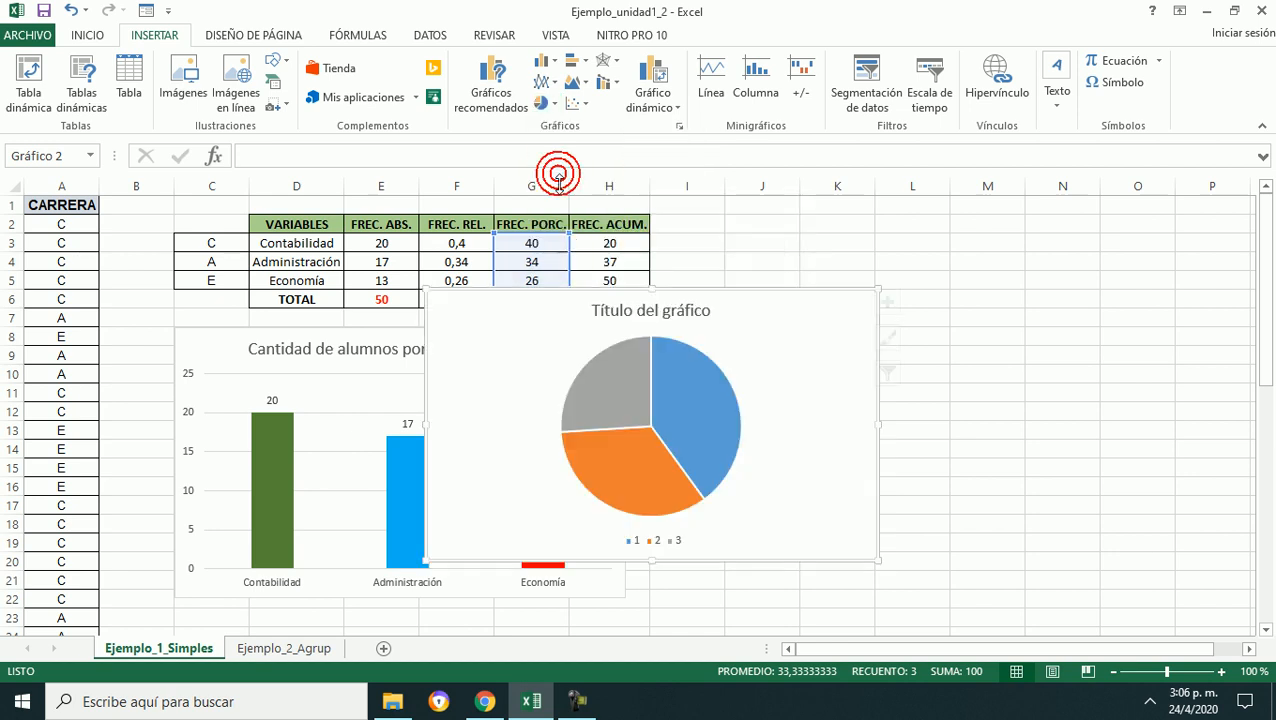
mouse_move(800, 333)
mouse_down()
mouse_move(1058, 383)
mouse_move(1020, 370)
mouse_up()
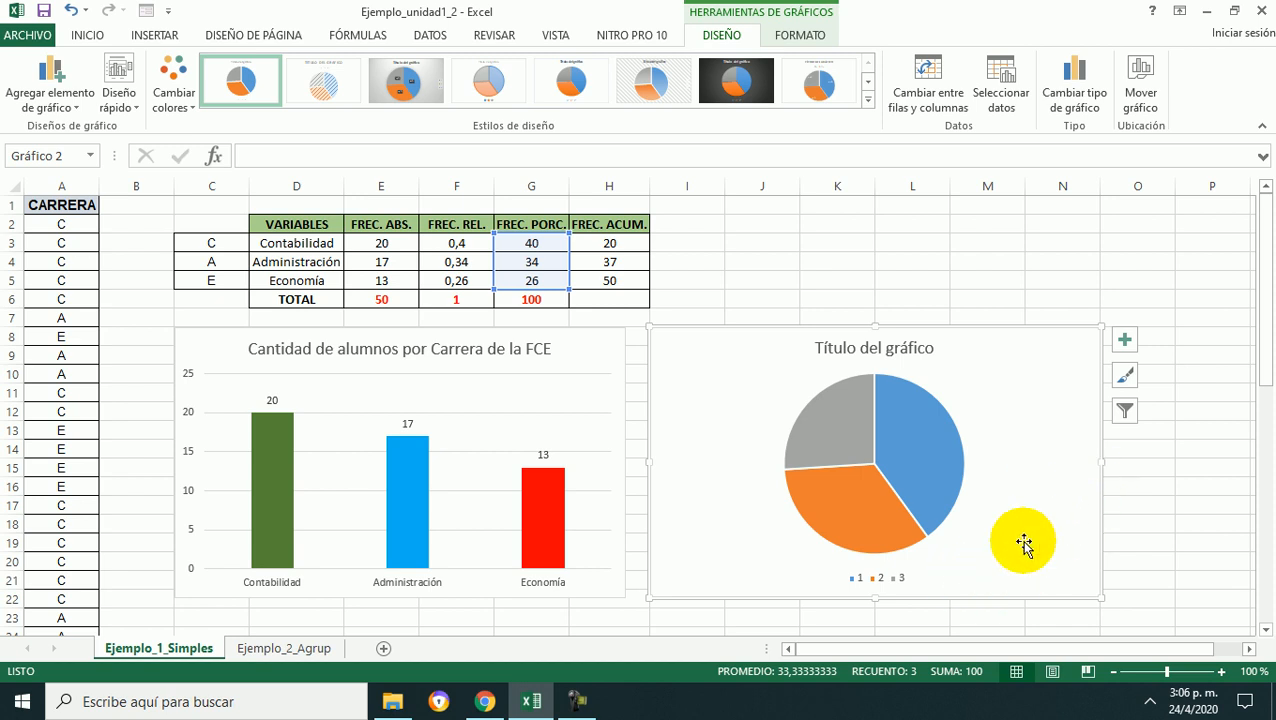
drag(1101, 461, 1025, 466)
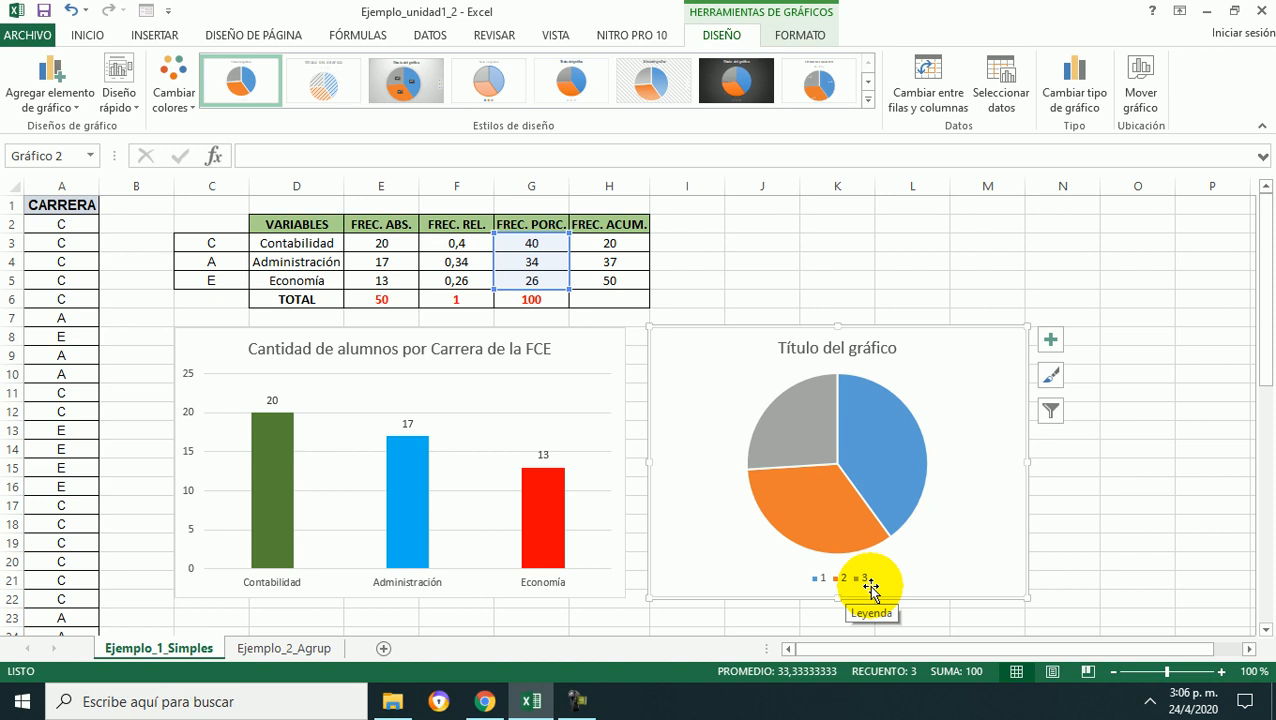
- Set the pie chart's category labels to the career names in D3:D5 so the legend shows them
click(828, 585)
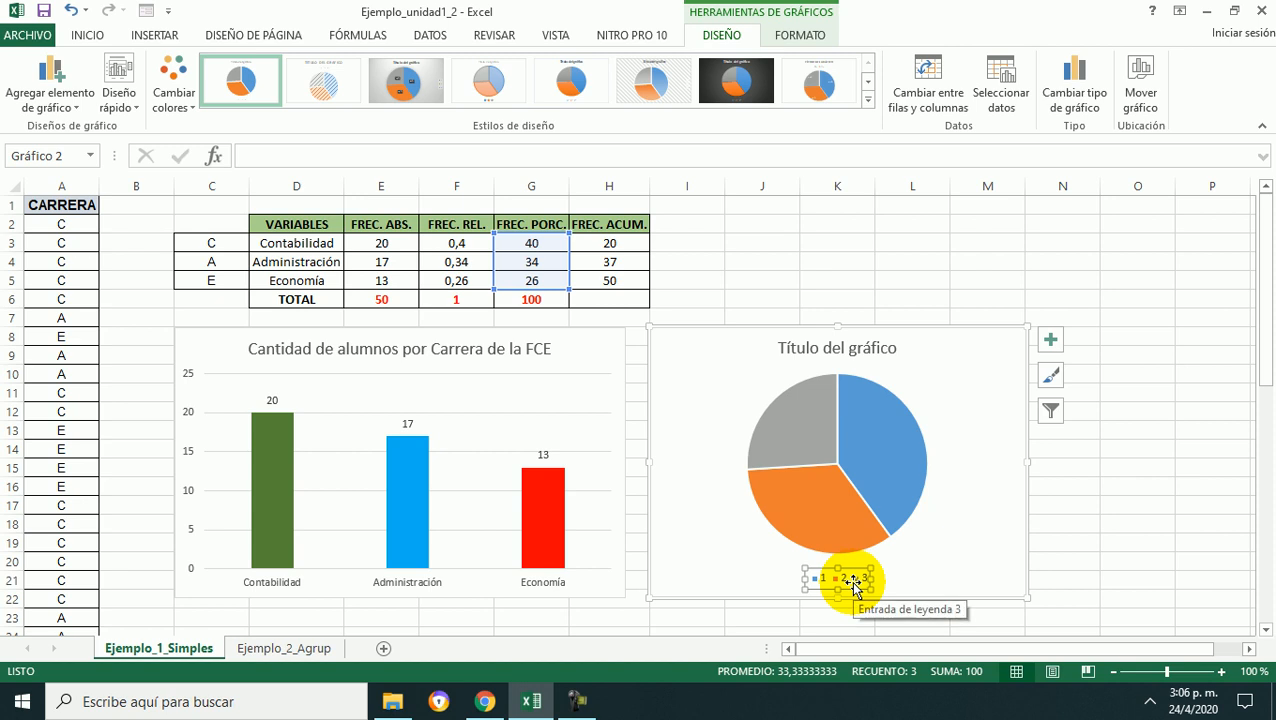
right_click(857, 585)
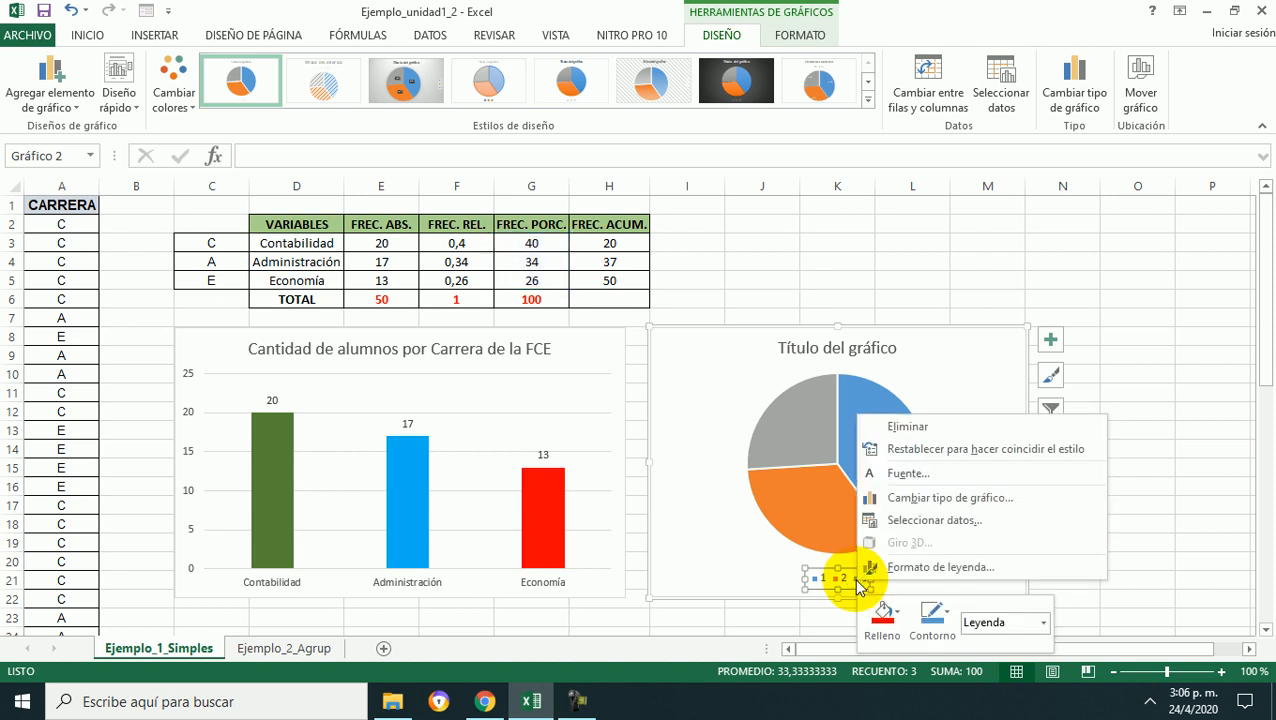
click(935, 520)
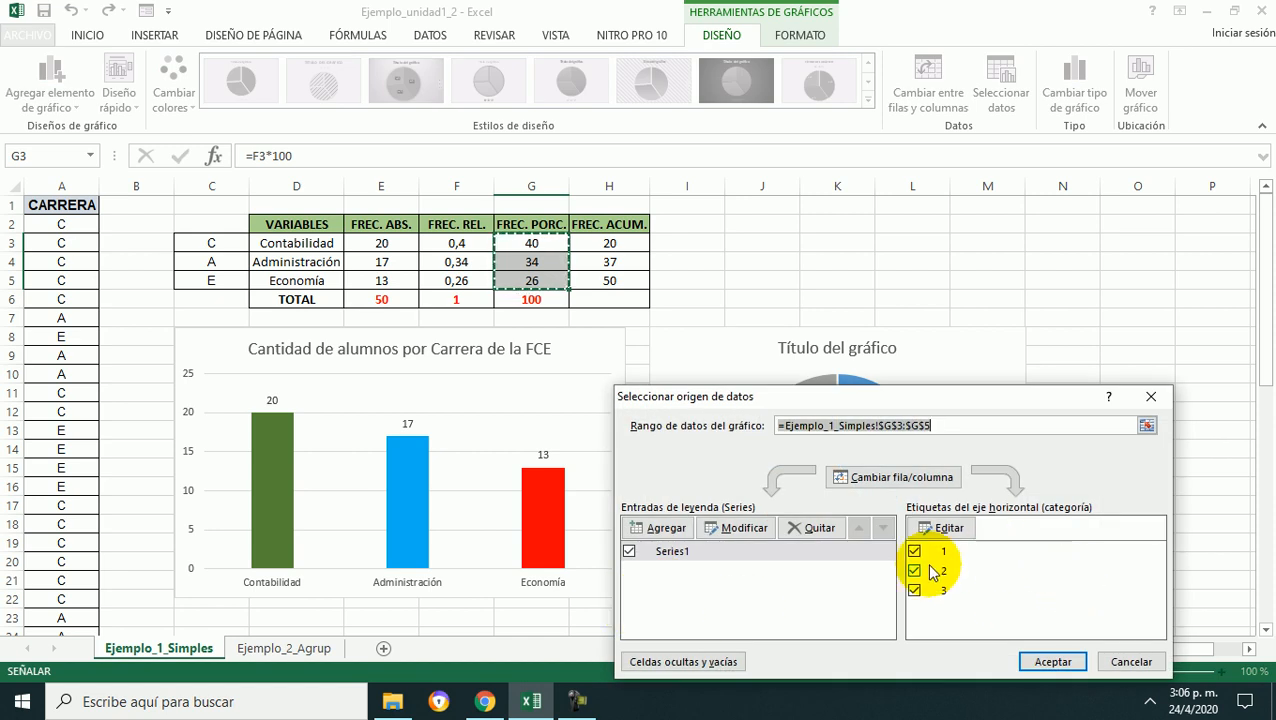
click(942, 528)
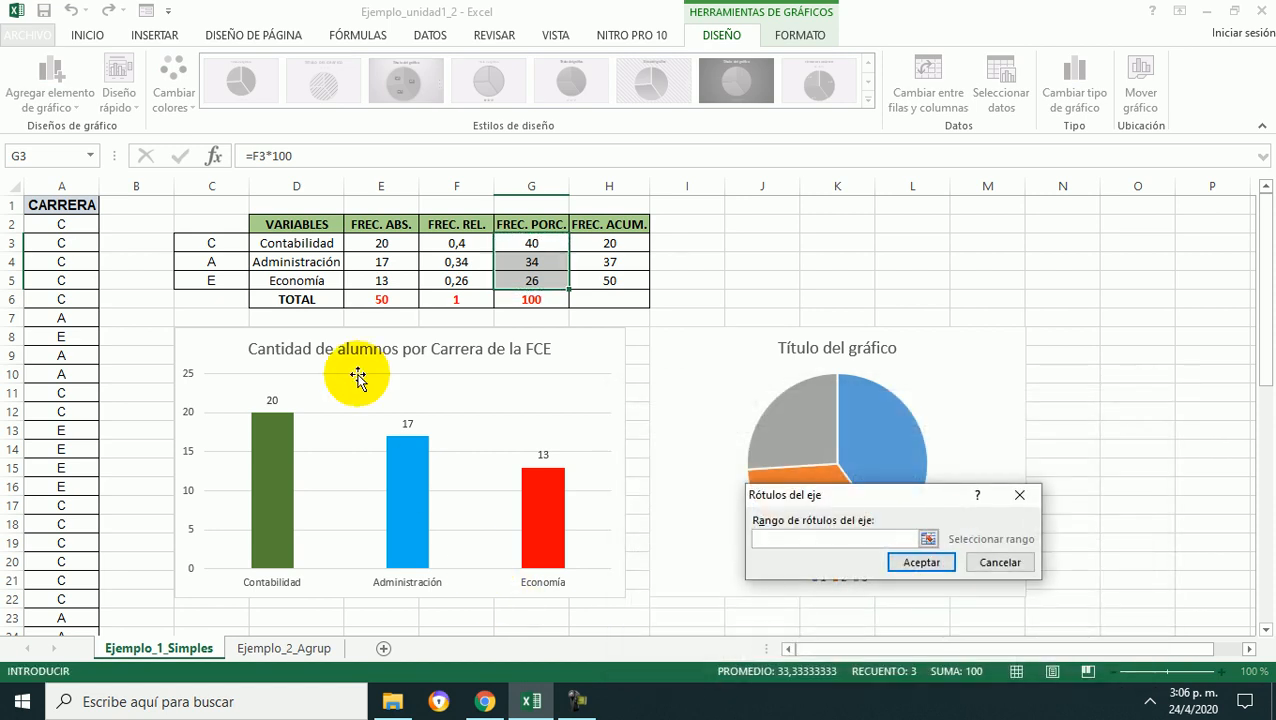
drag(327, 244, 327, 278)
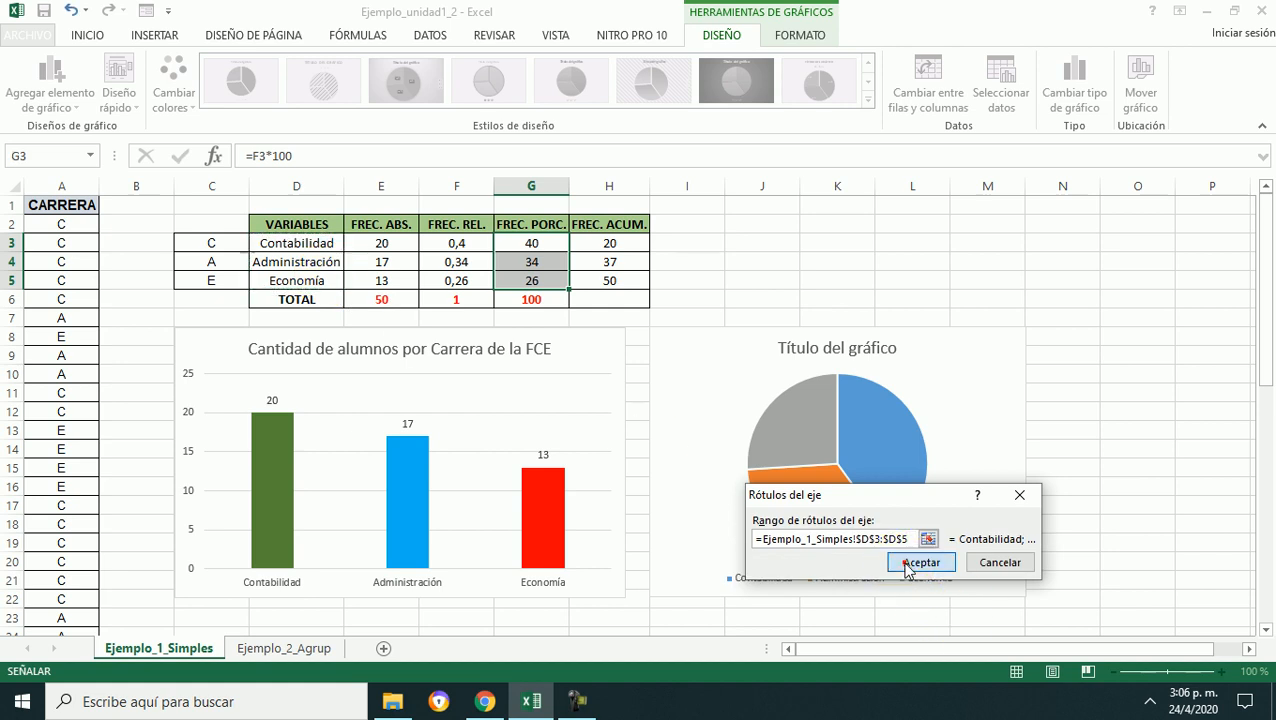
click(920, 563)
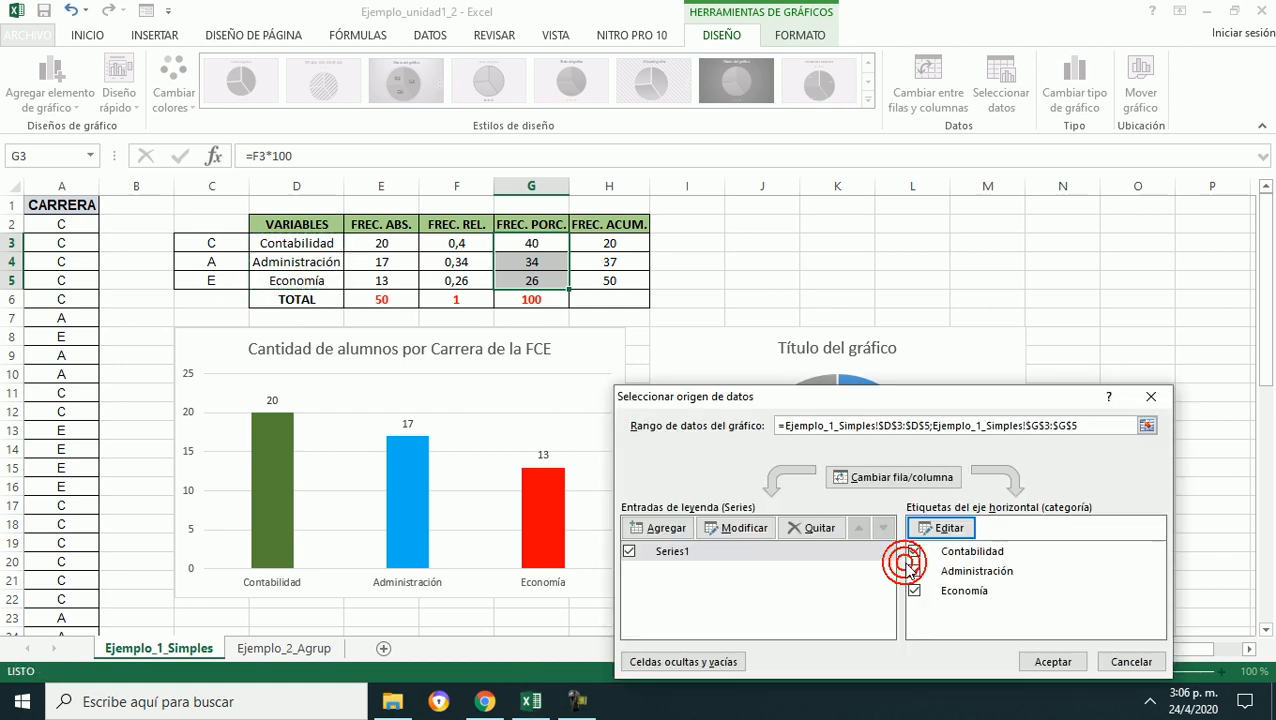
click(1052, 662)
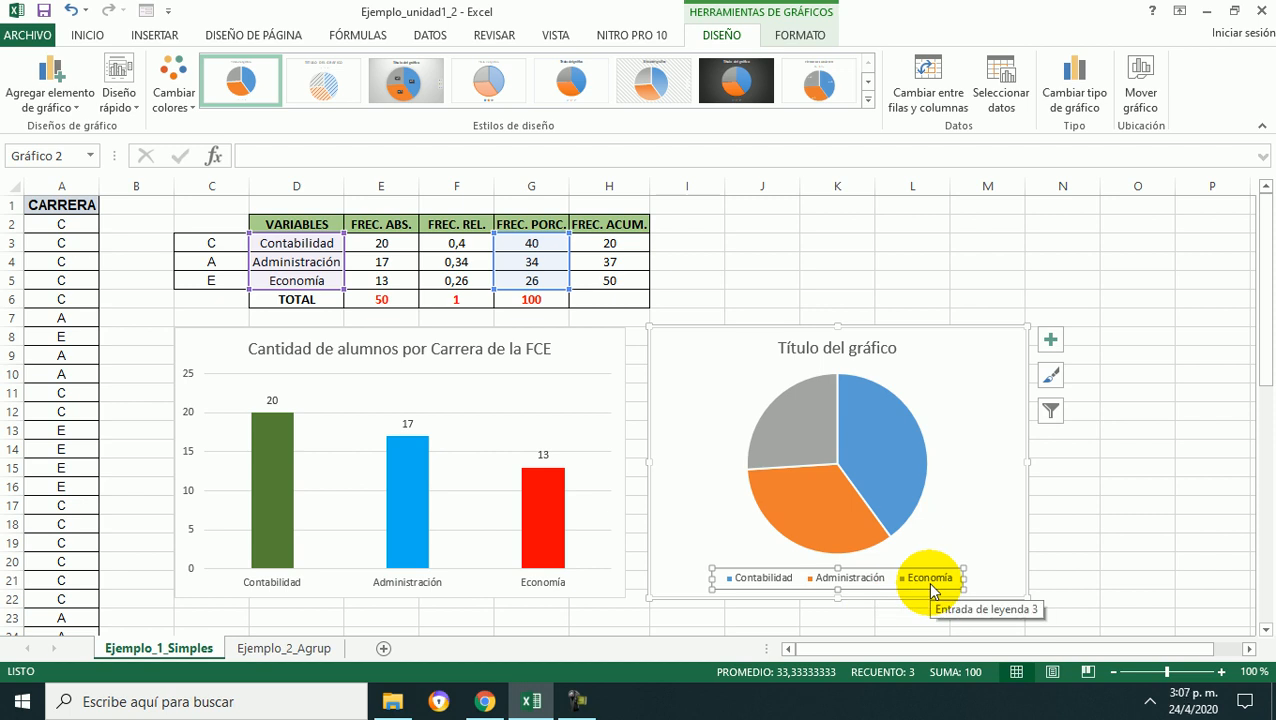
- Add plain data labels to all slices of the pie chart
click(886, 502)
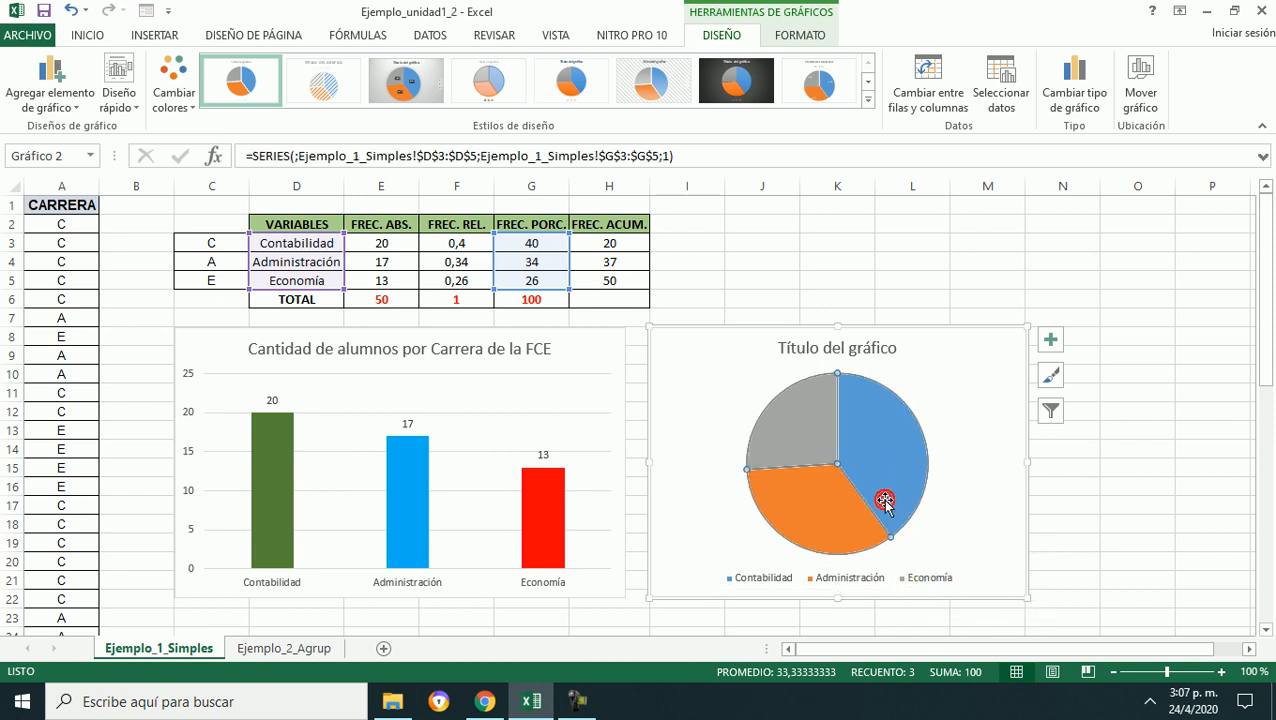
mouse_move(838, 493)
mouse_move(898, 458)
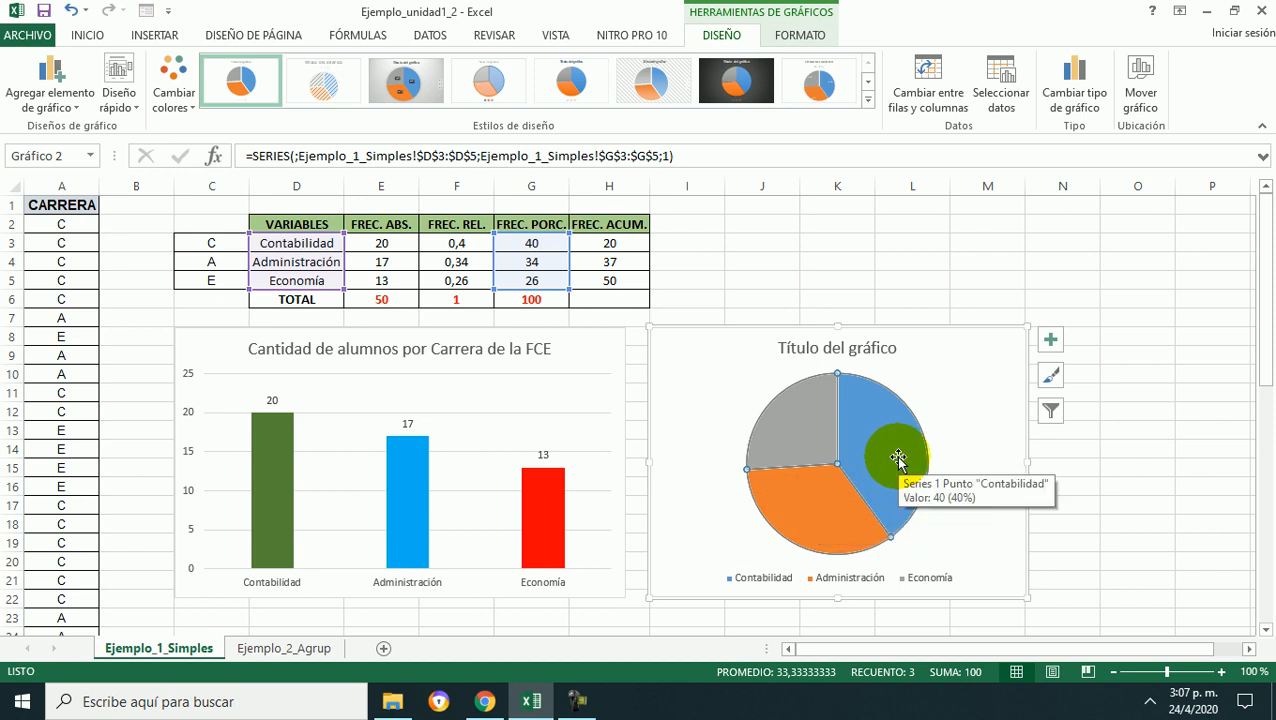
right_click(898, 458)
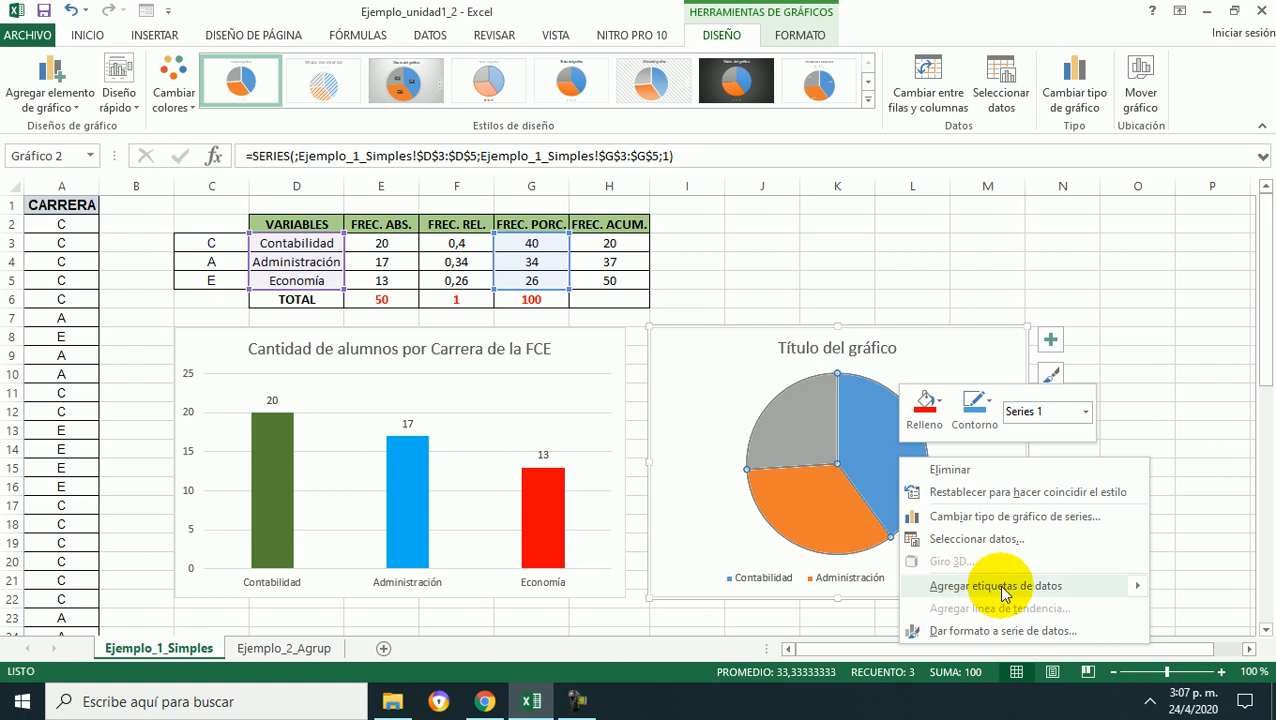
mouse_move(1139, 585)
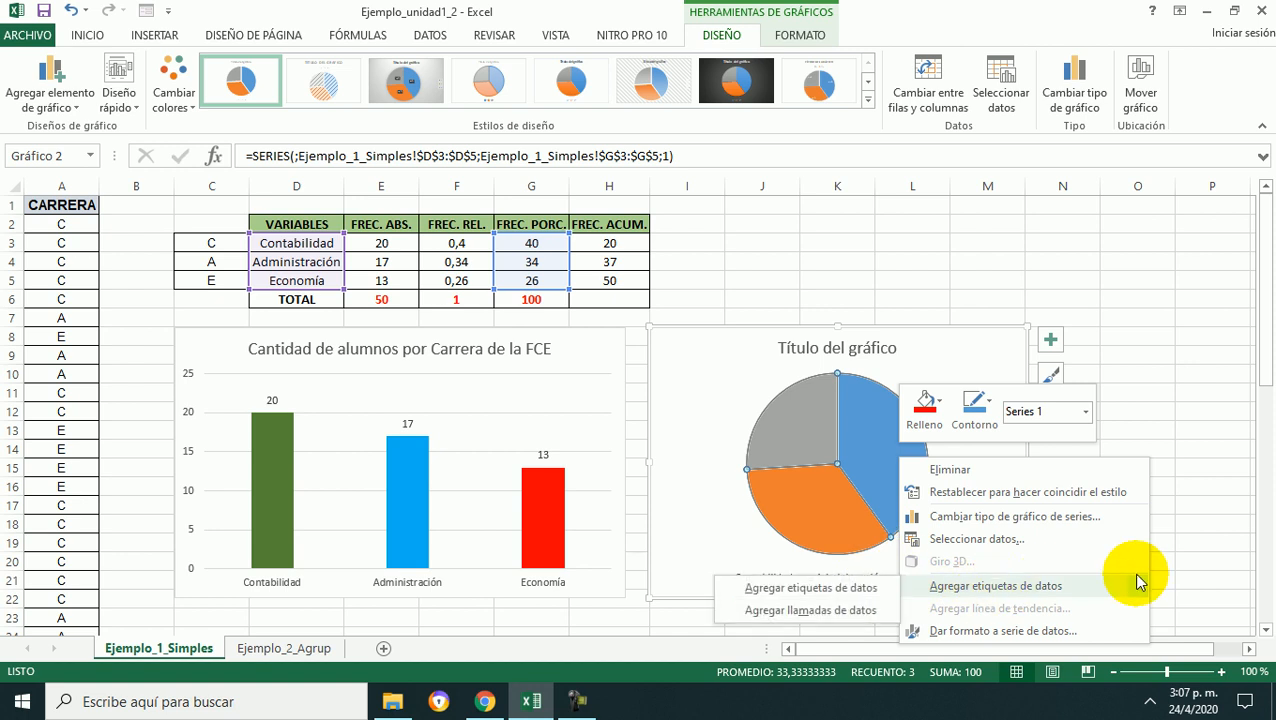
click(846, 590)
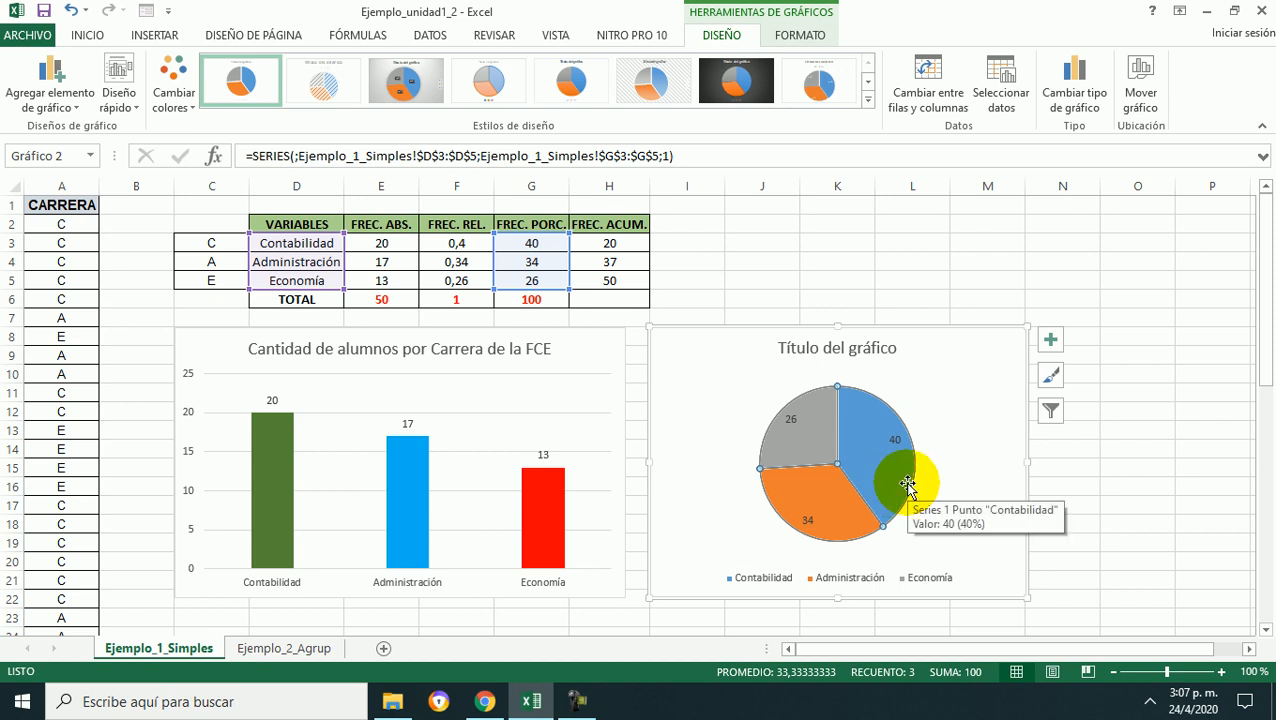
- Try several predefined chart styles on the pie chart, including Estilo 2, and return to the first style
click(1052, 378)
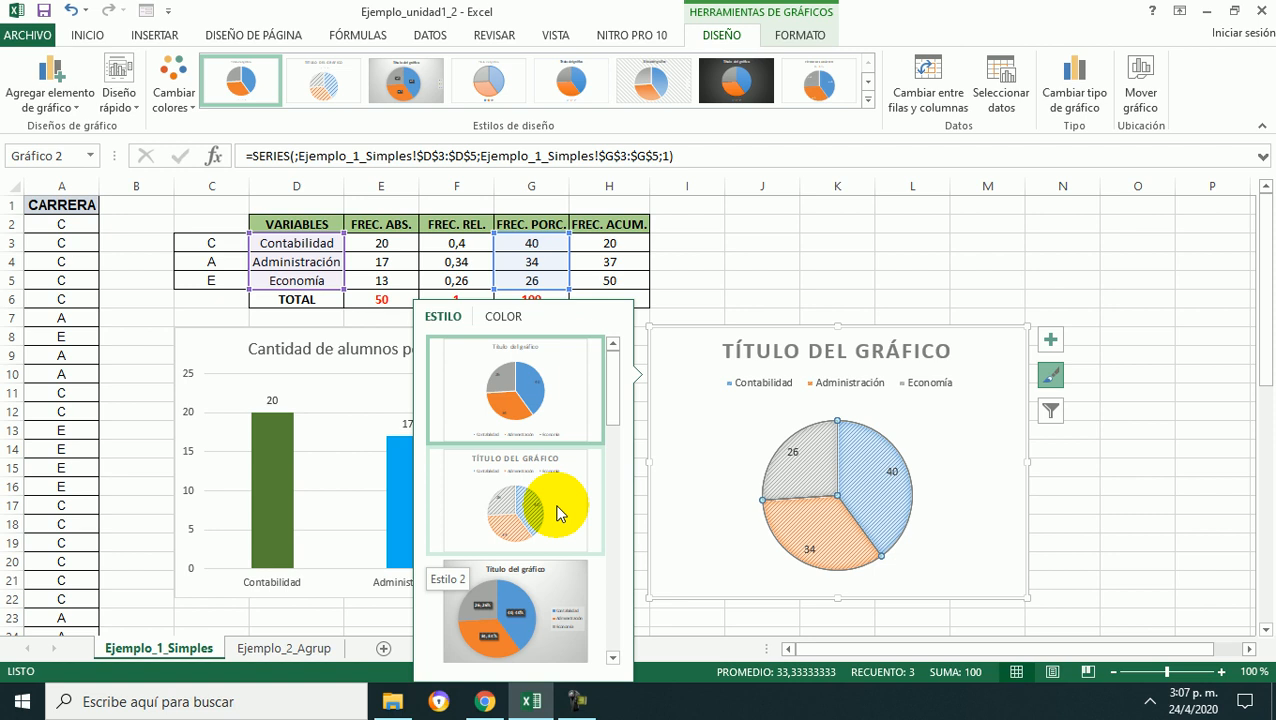
click(557, 513)
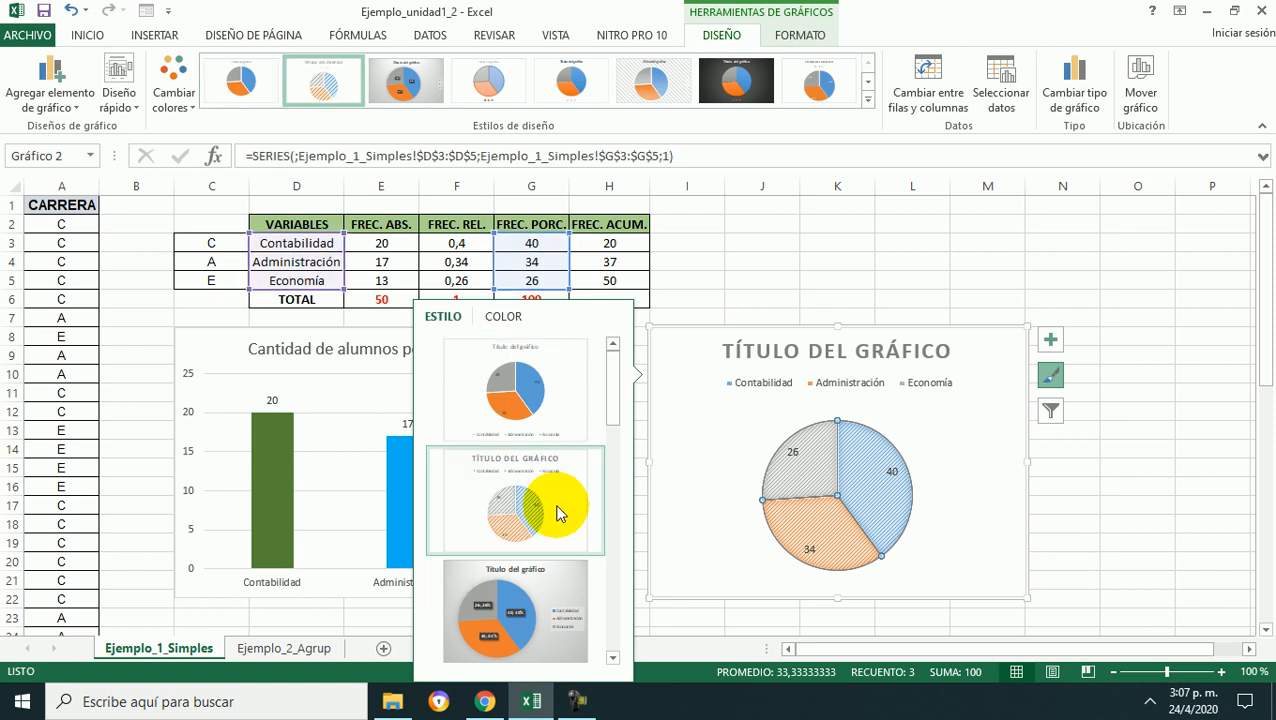
click(568, 584)
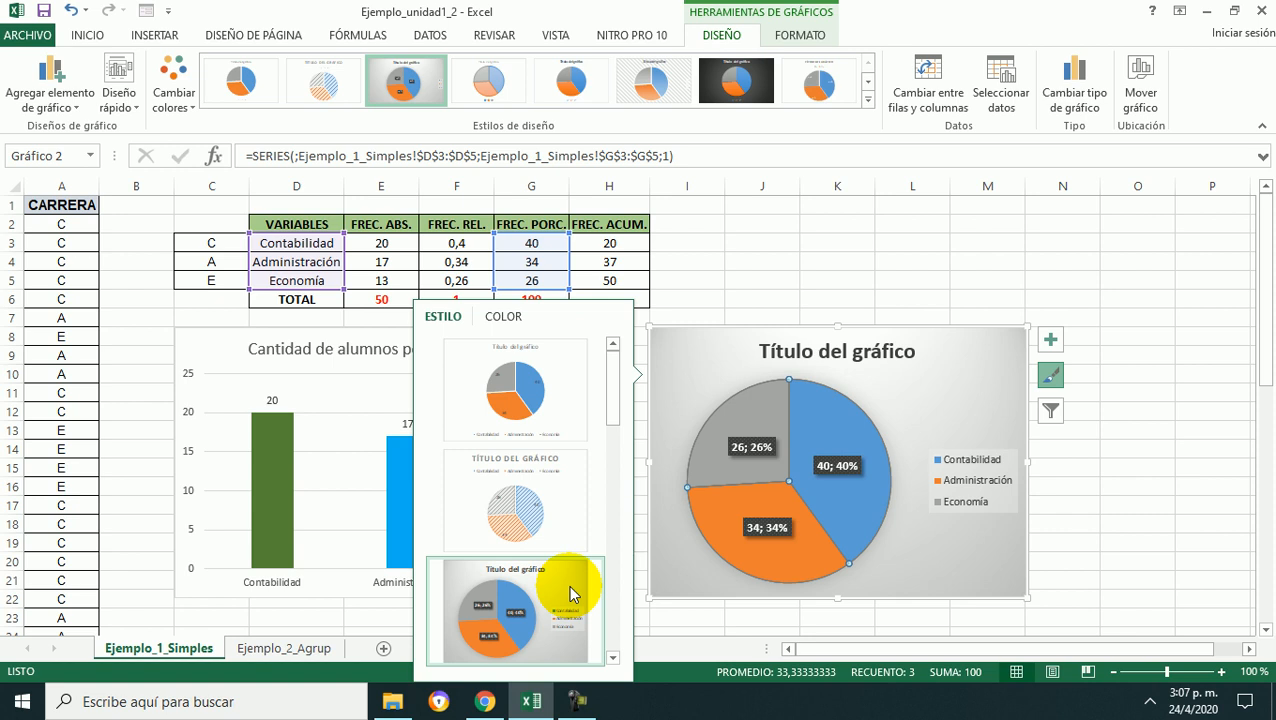
scroll(566, 580, down, 3)
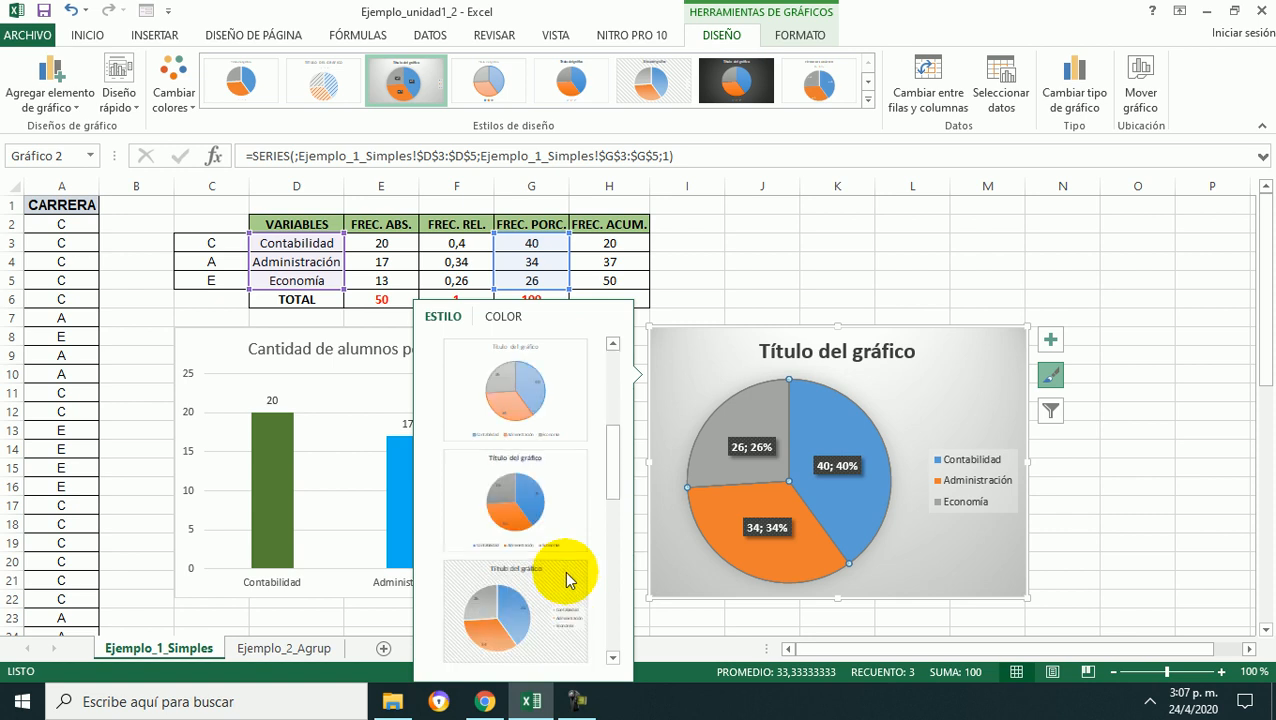
click(566, 580)
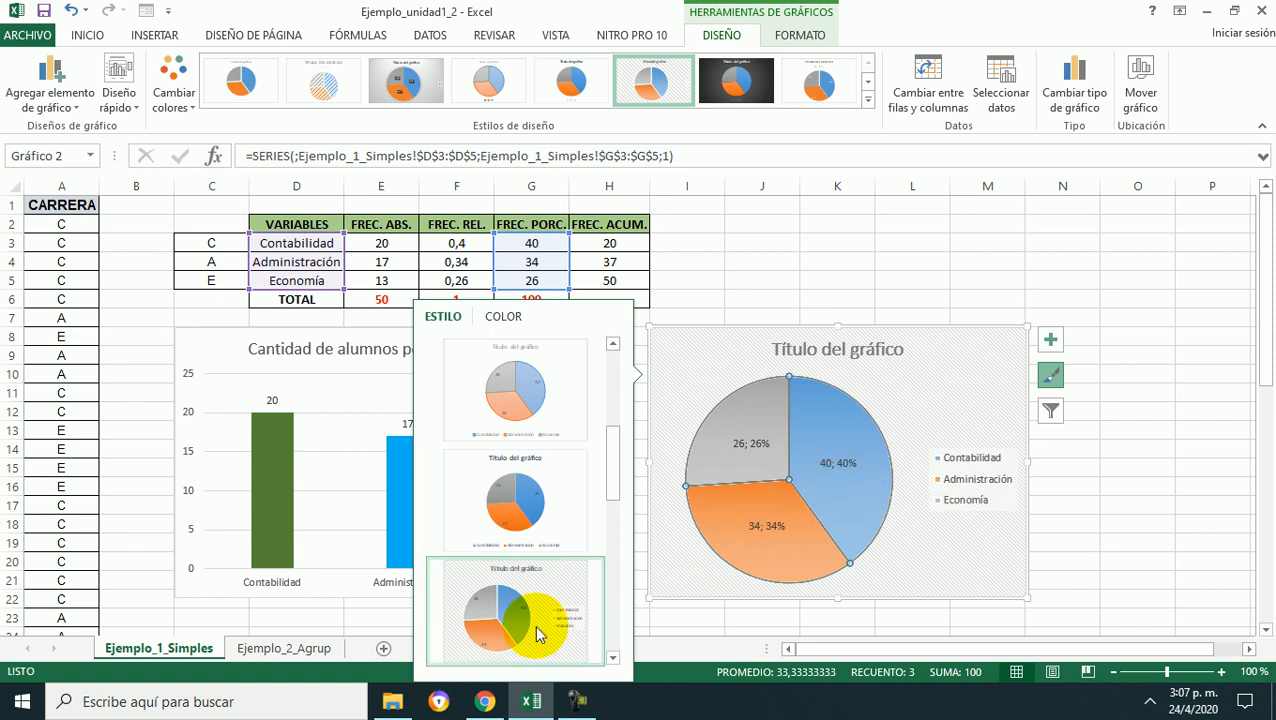
scroll(545, 610, down, 2)
click(552, 552)
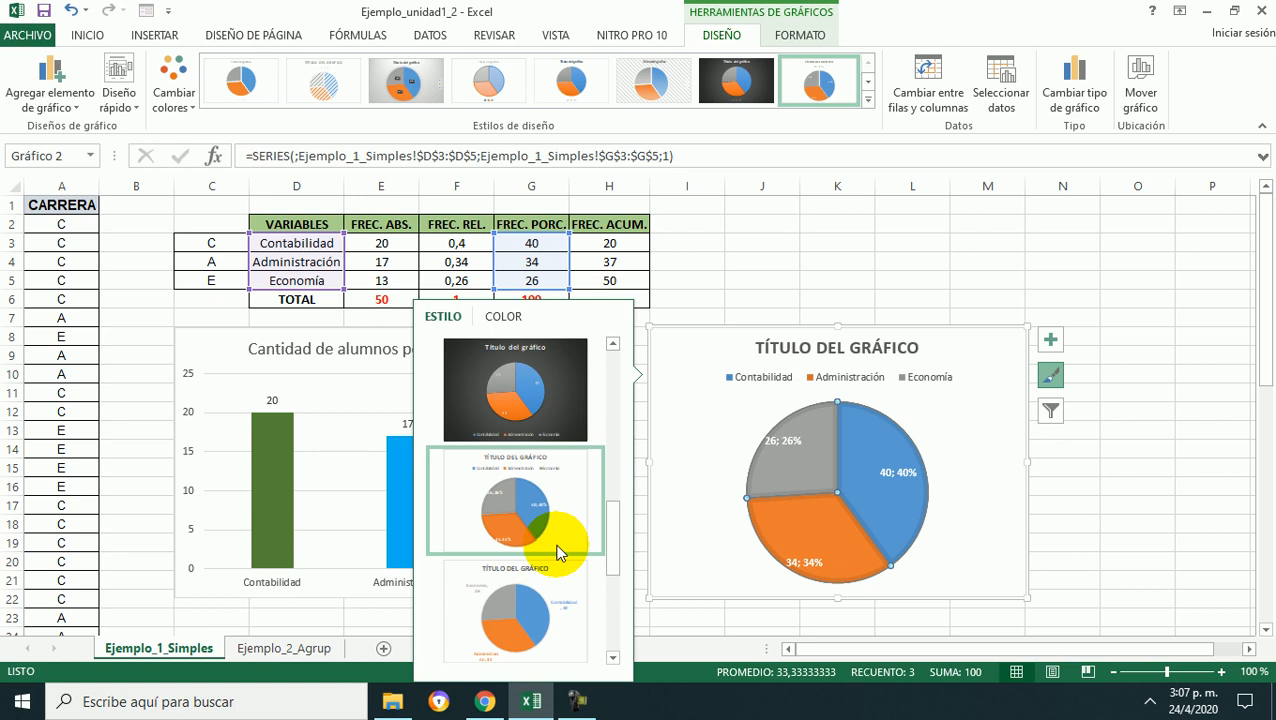
click(570, 595)
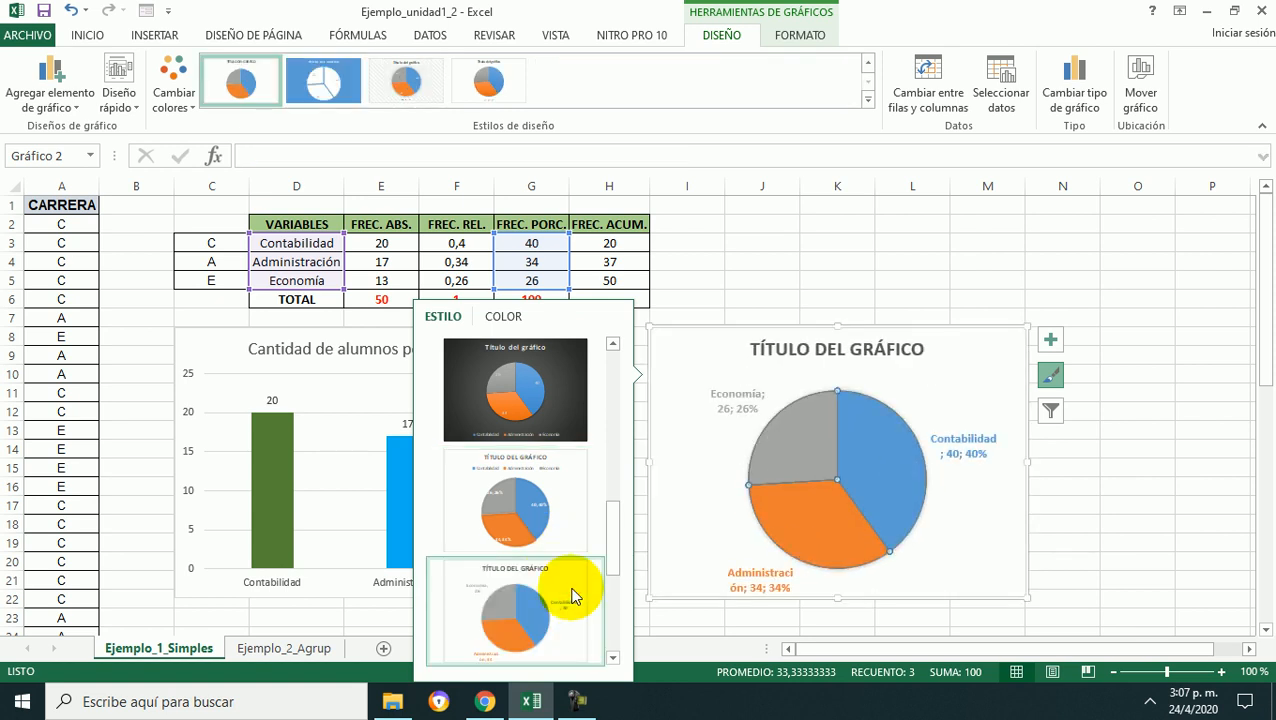
scroll(570, 595, up, 4)
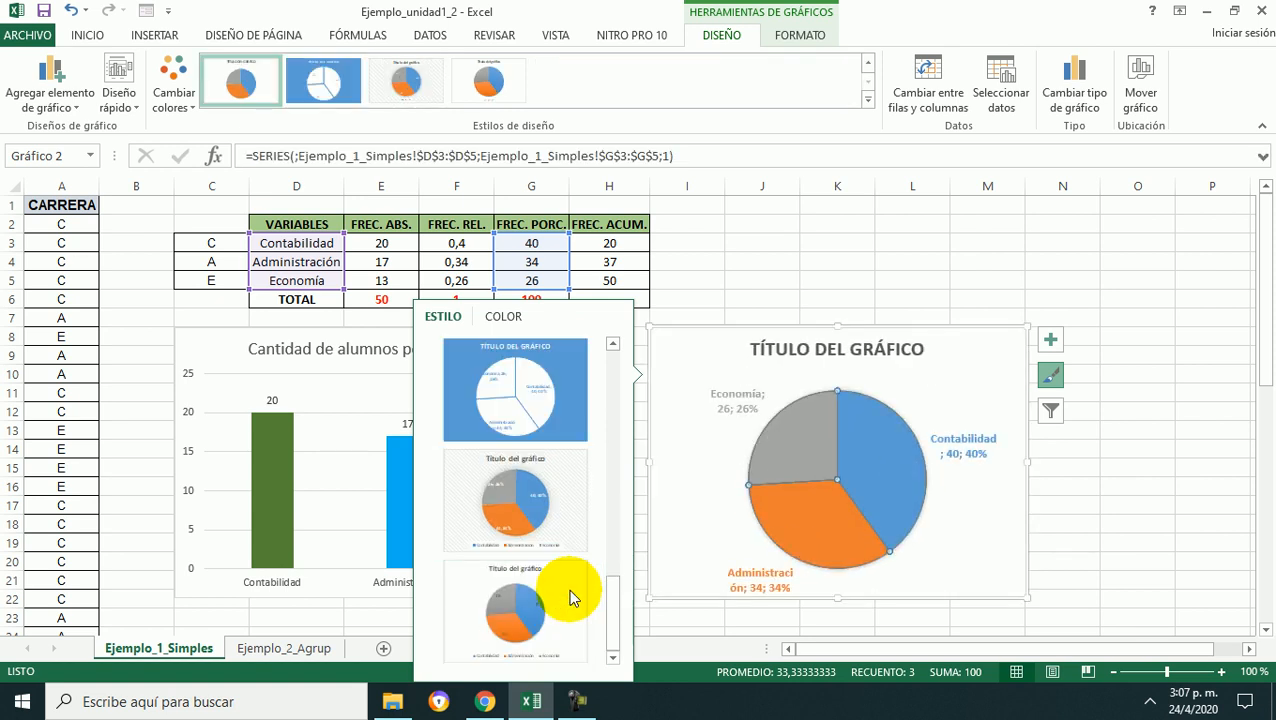
click(565, 385)
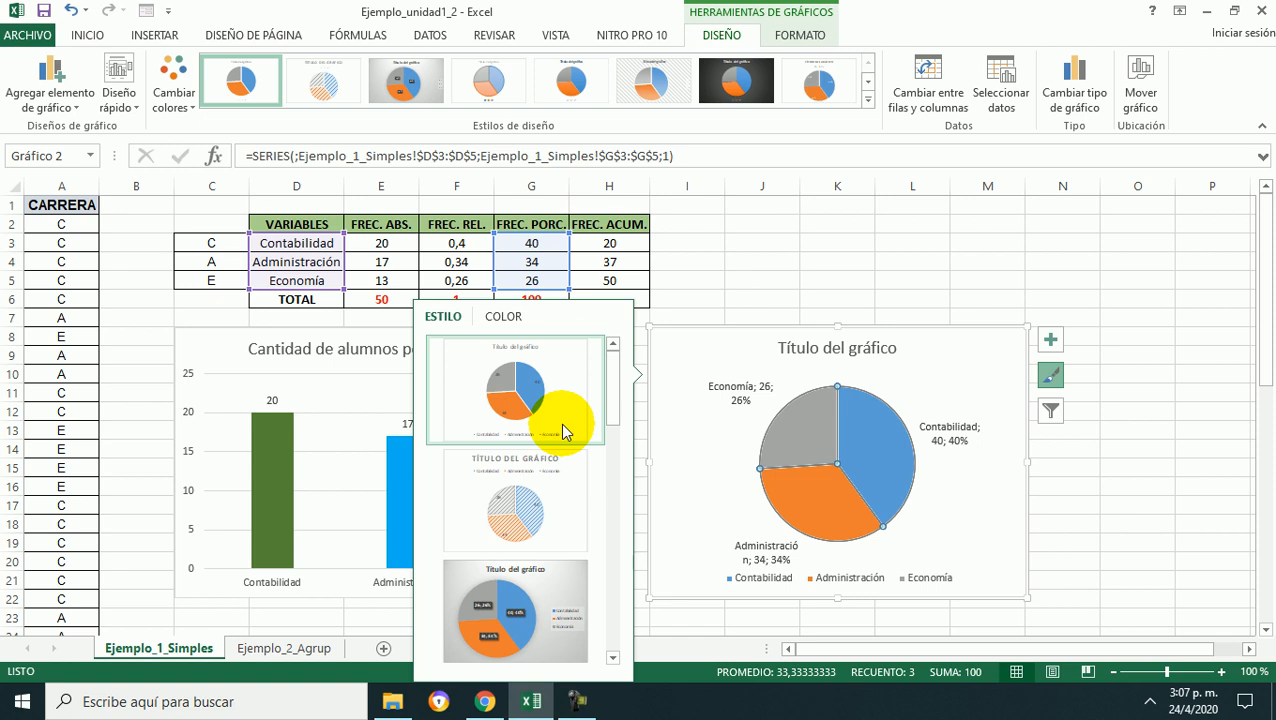
click(566, 495)
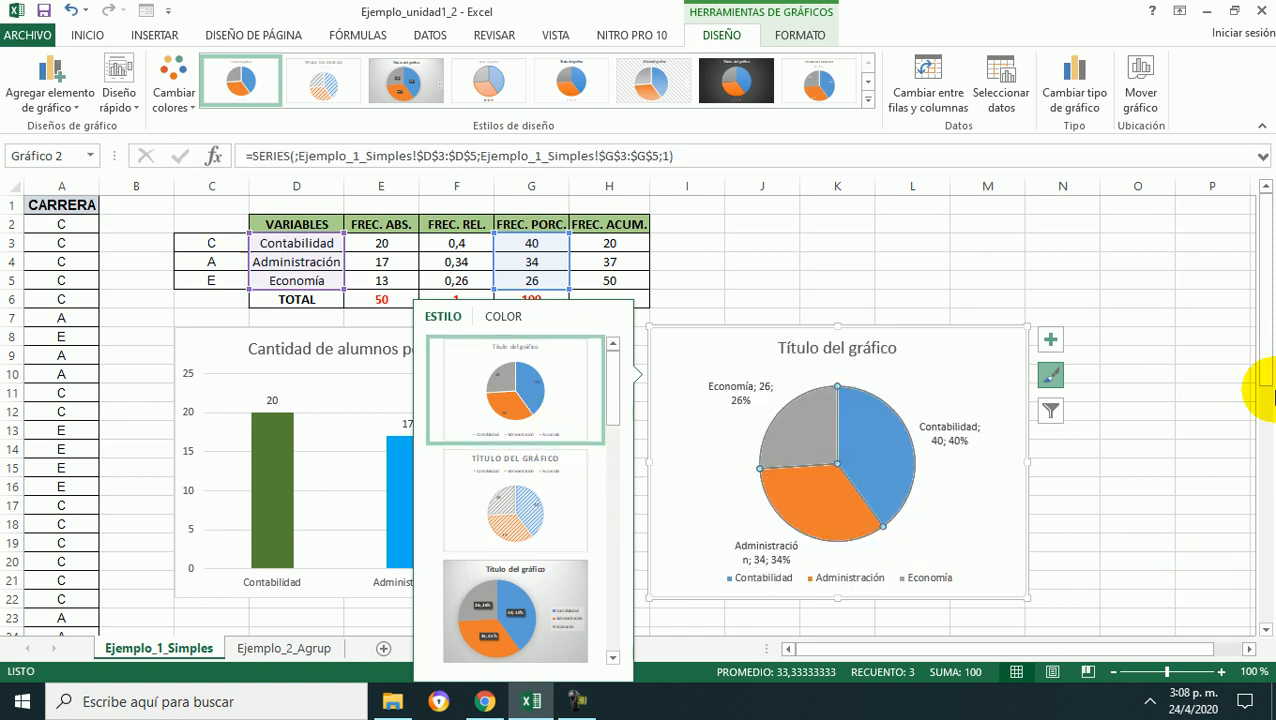
click(1140, 470)
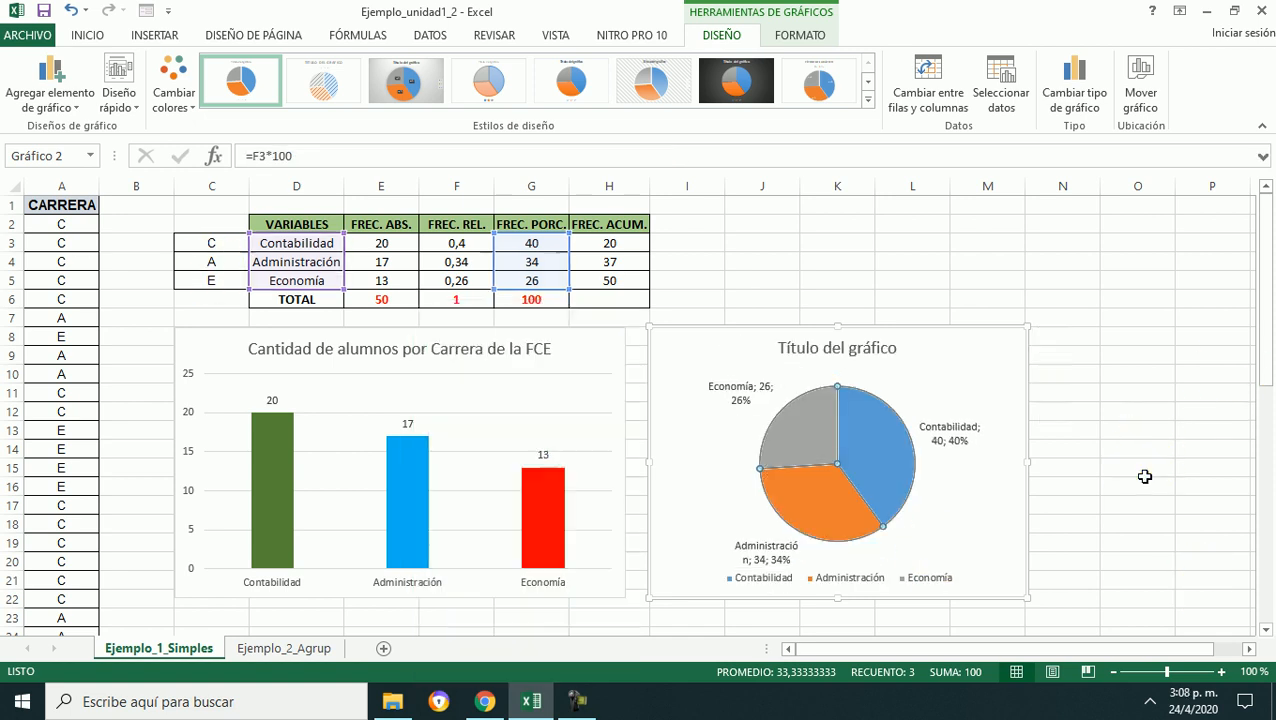
- Undo all the style changes on the pie chart back to the plain value labels, and deselect it
click(72, 12)
click(72, 12)
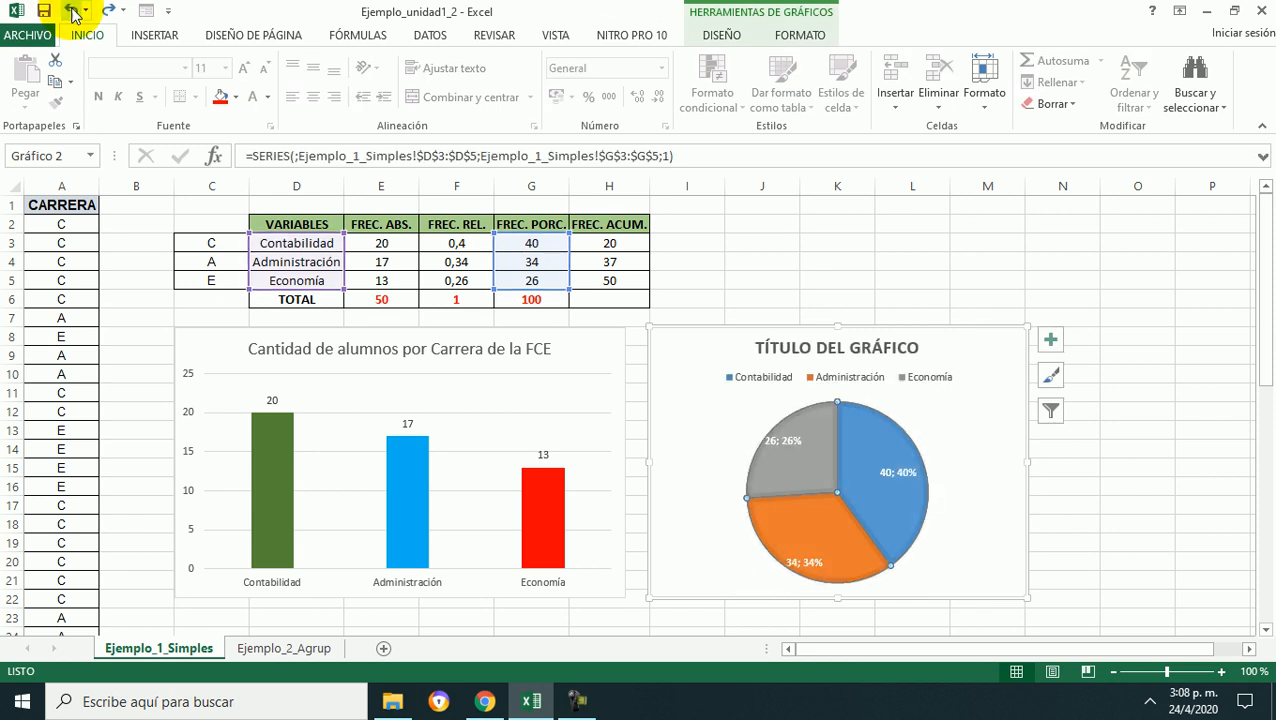
click(72, 12)
click(72, 12)
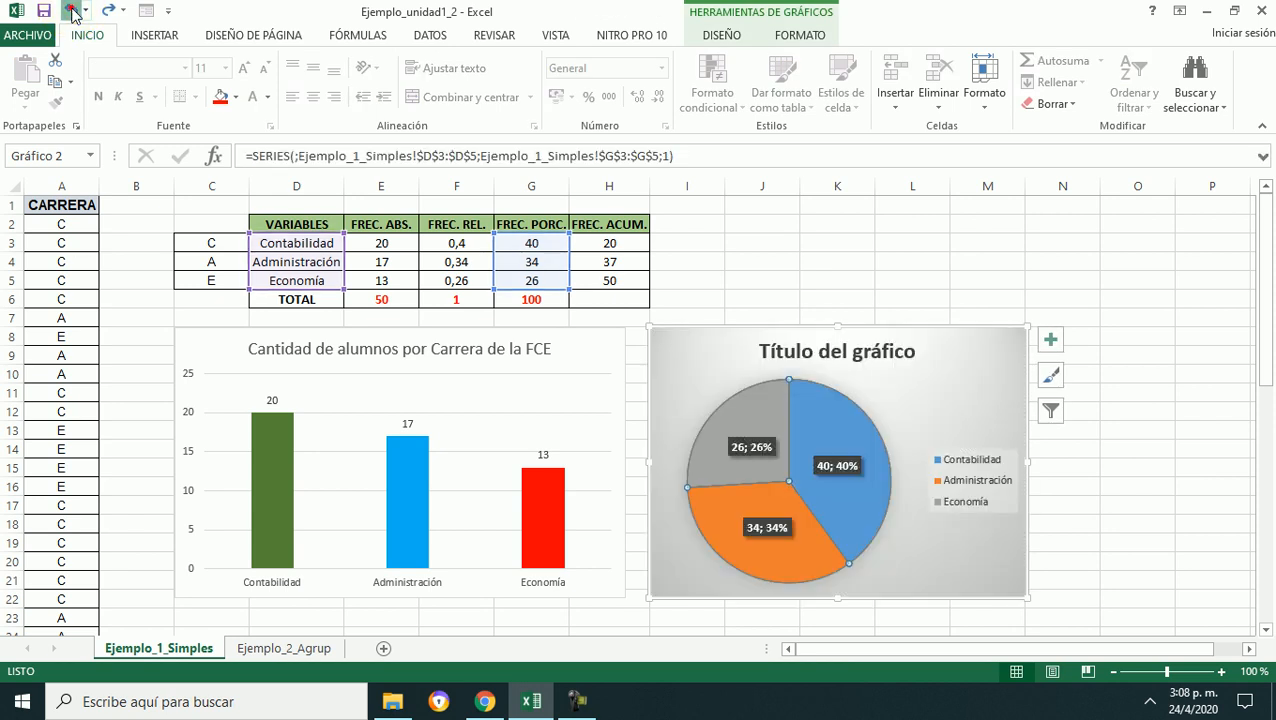
click(72, 12)
click(72, 12)
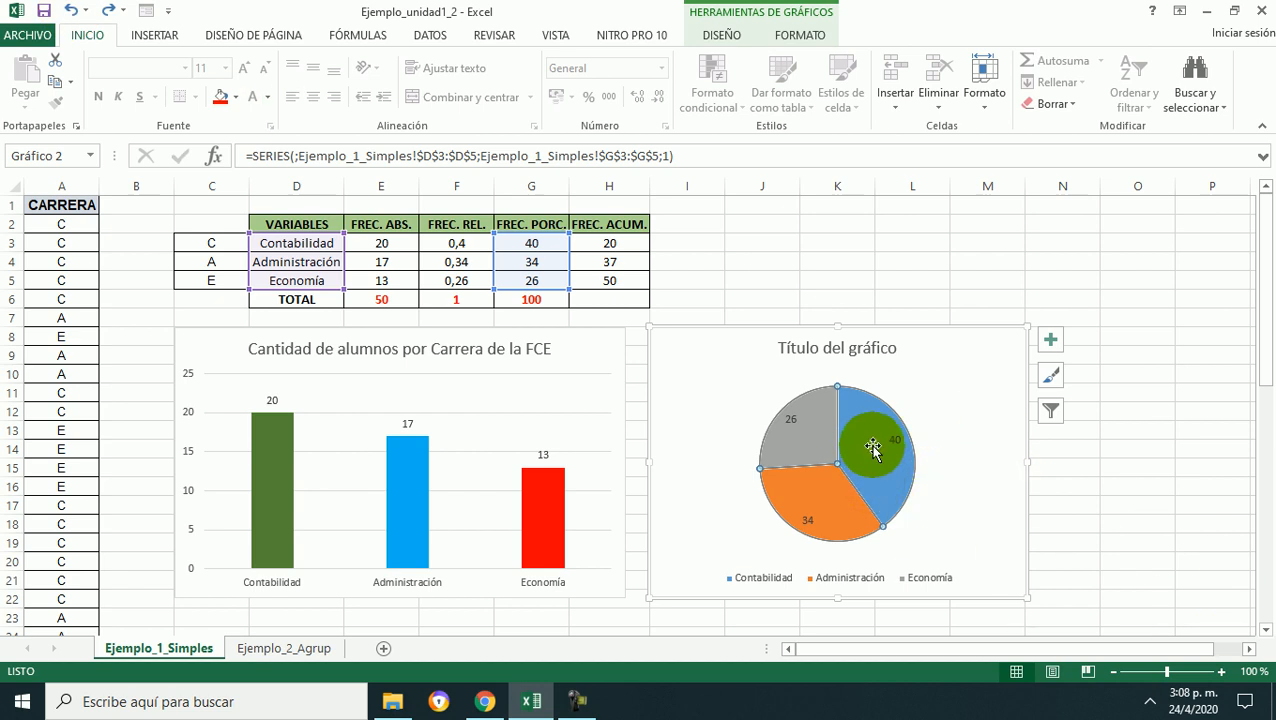
click(1165, 487)
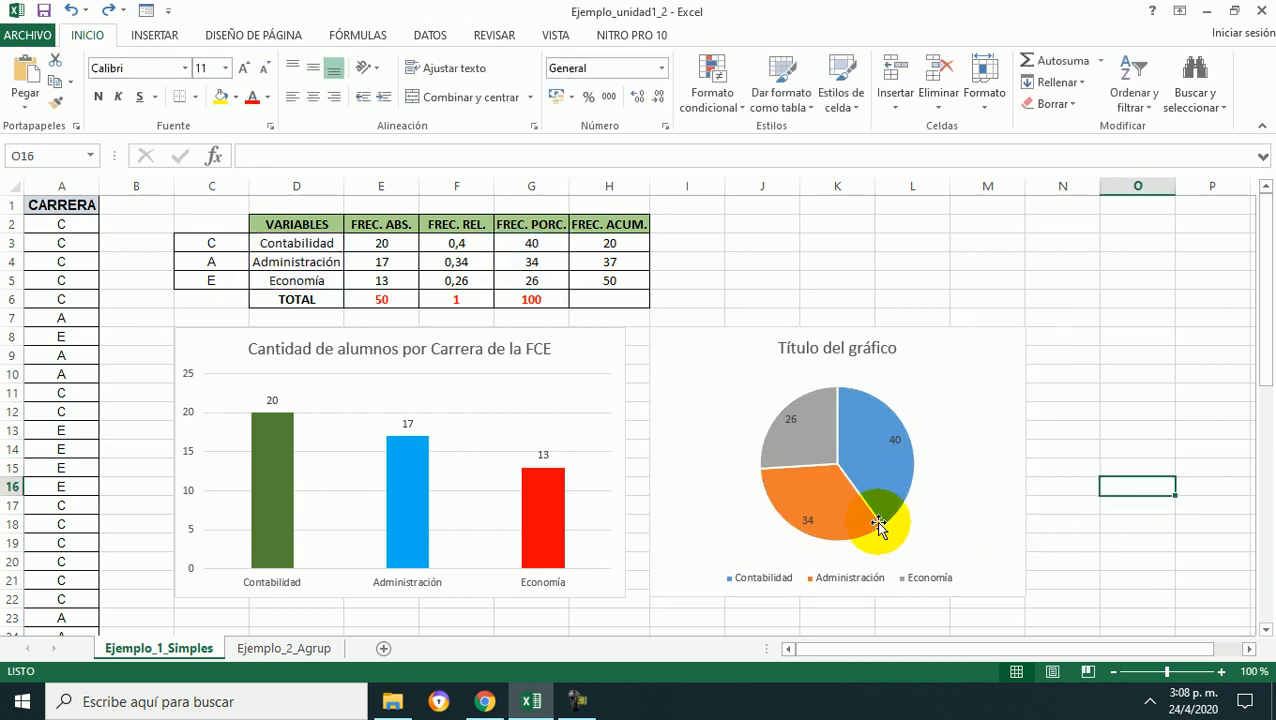
- Format the pie chart's data labels to show the percentage (Porcentaje) instead of the value (Valor)
click(896, 442)
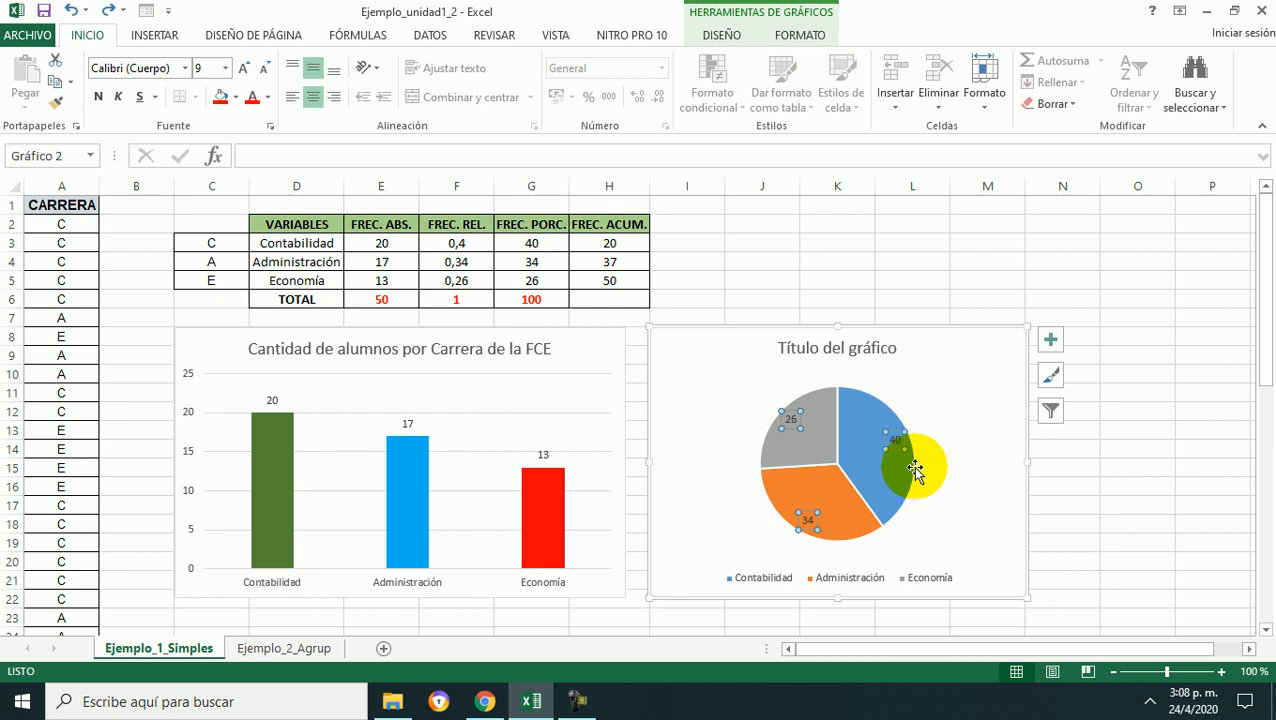
right_click(890, 441)
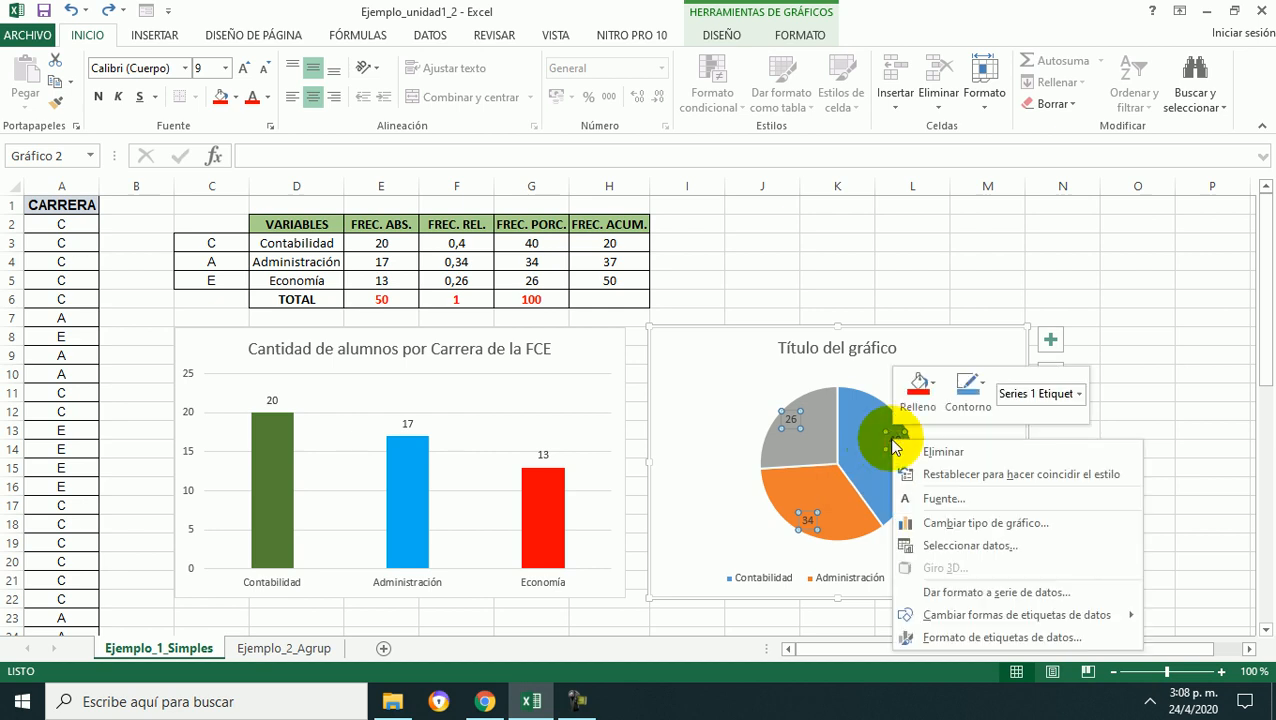
click(991, 645)
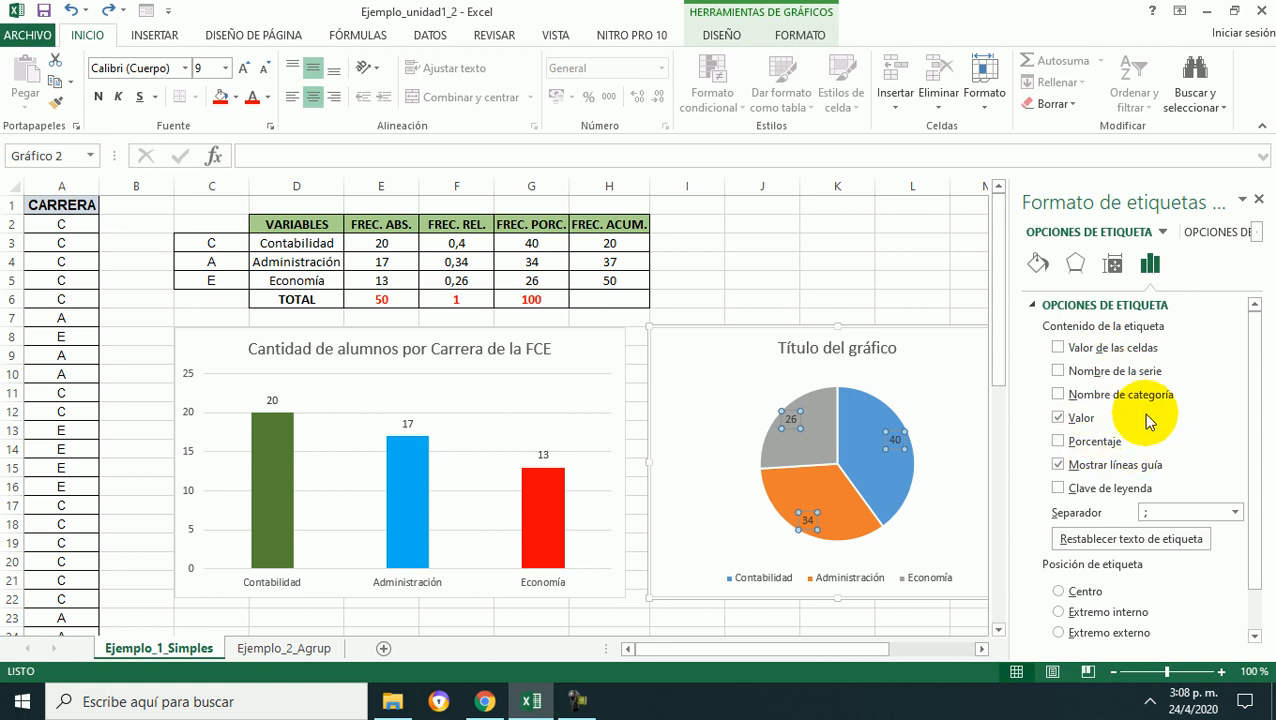
click(1061, 418)
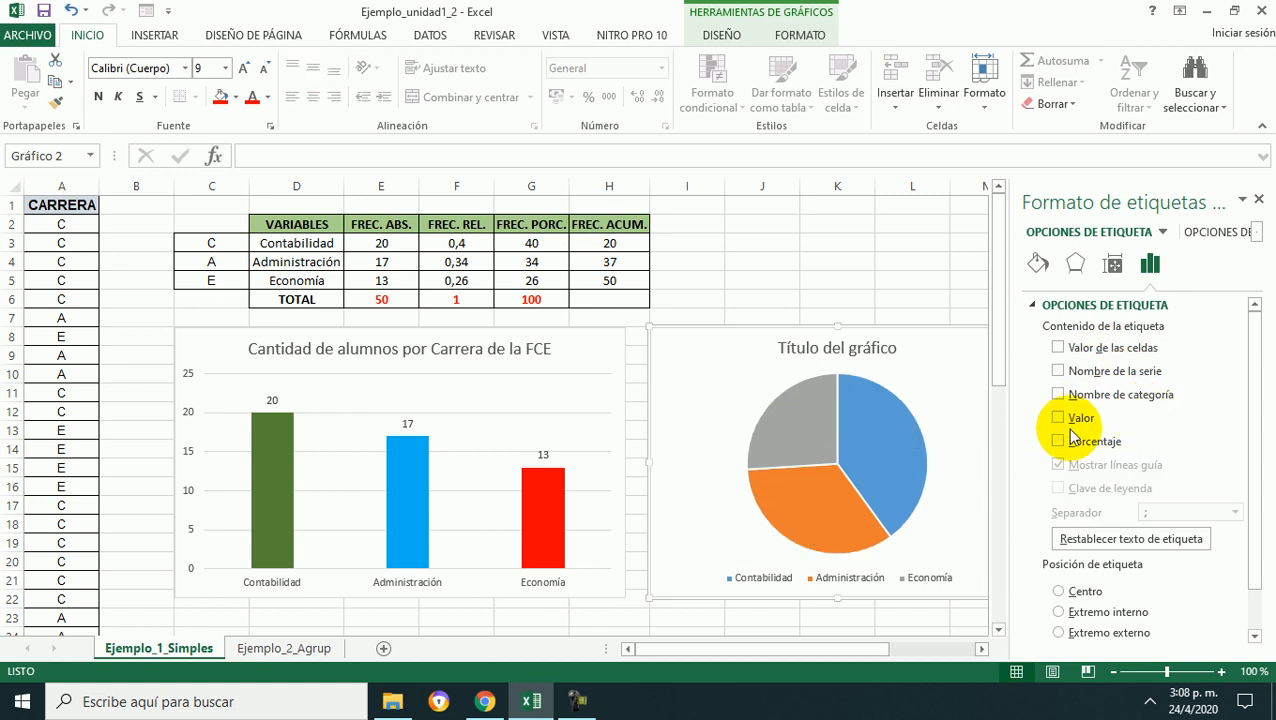
click(1059, 441)
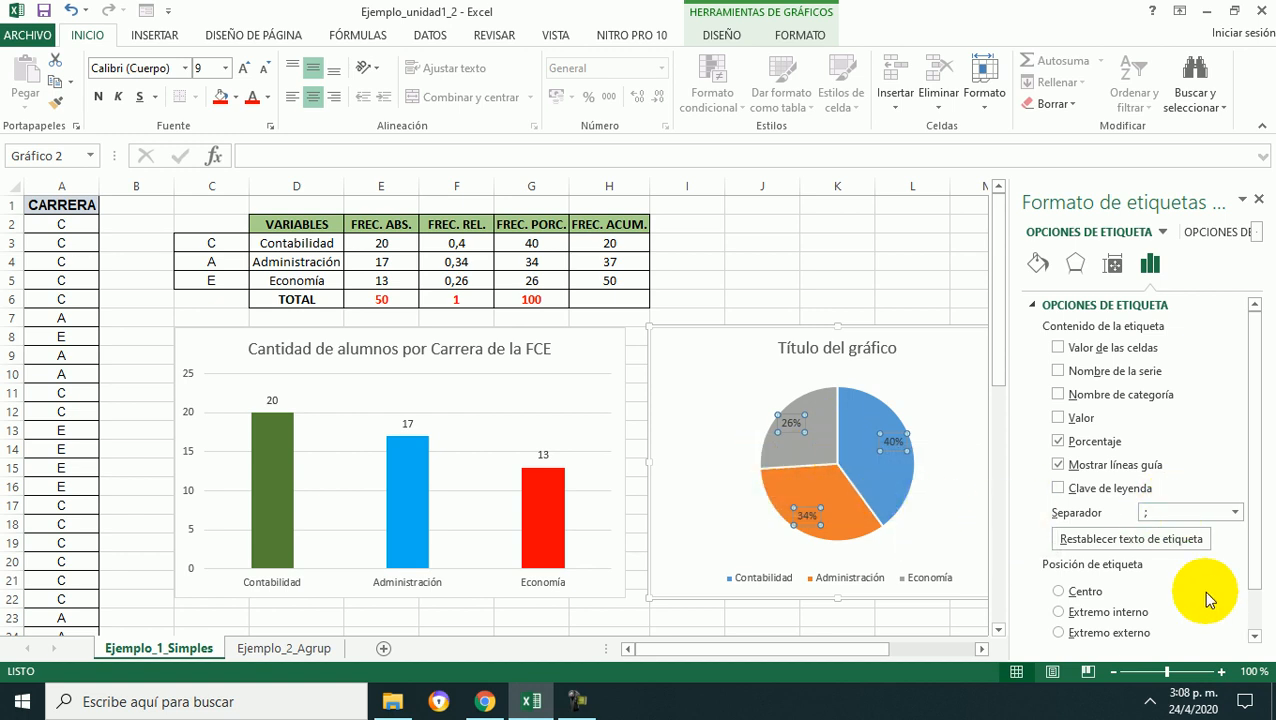
- Try the pie chart's data labels in the Centro, Extremo interno, Extremo externo and Ajuste perfecto positions
drag(1256, 565, 1254, 606)
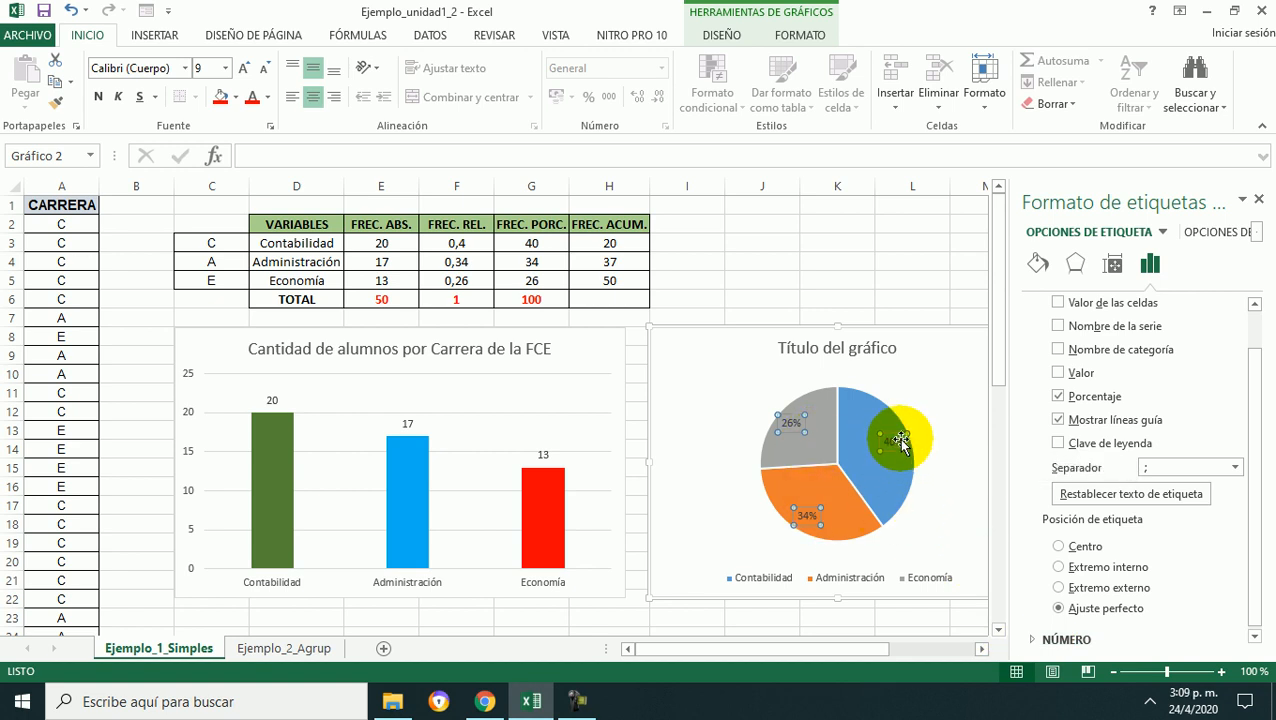
click(1093, 551)
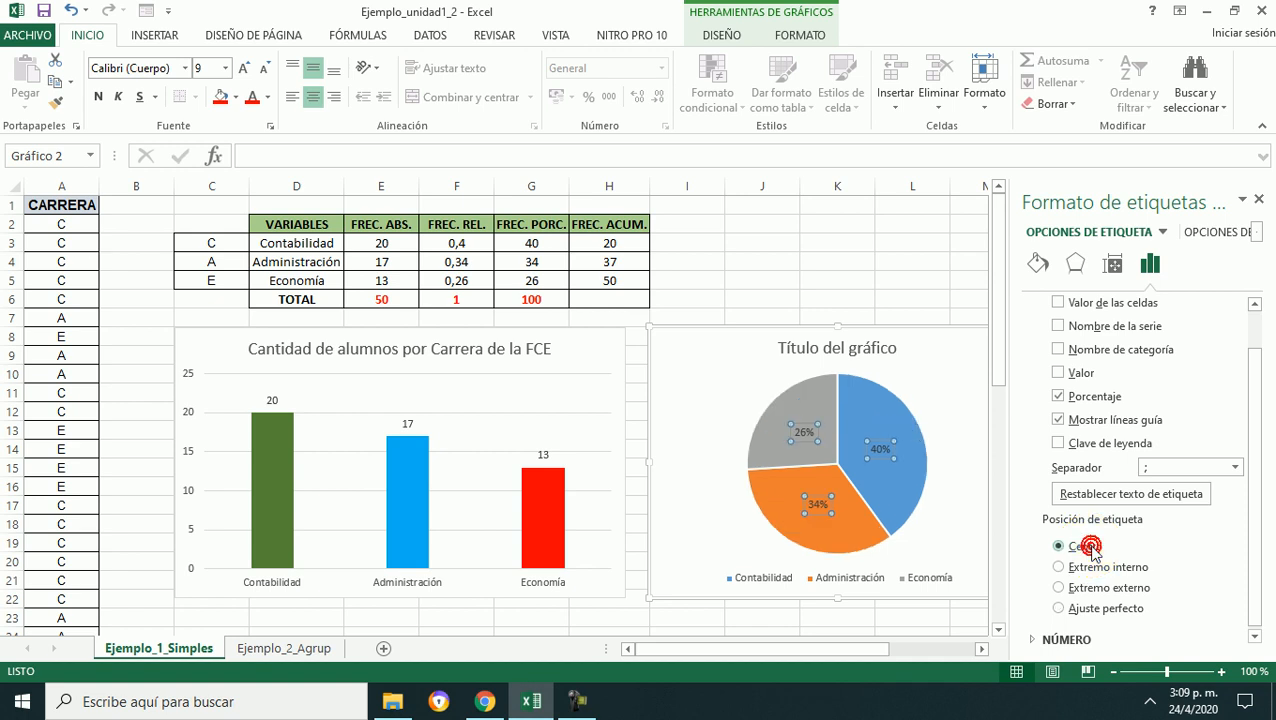
click(1066, 570)
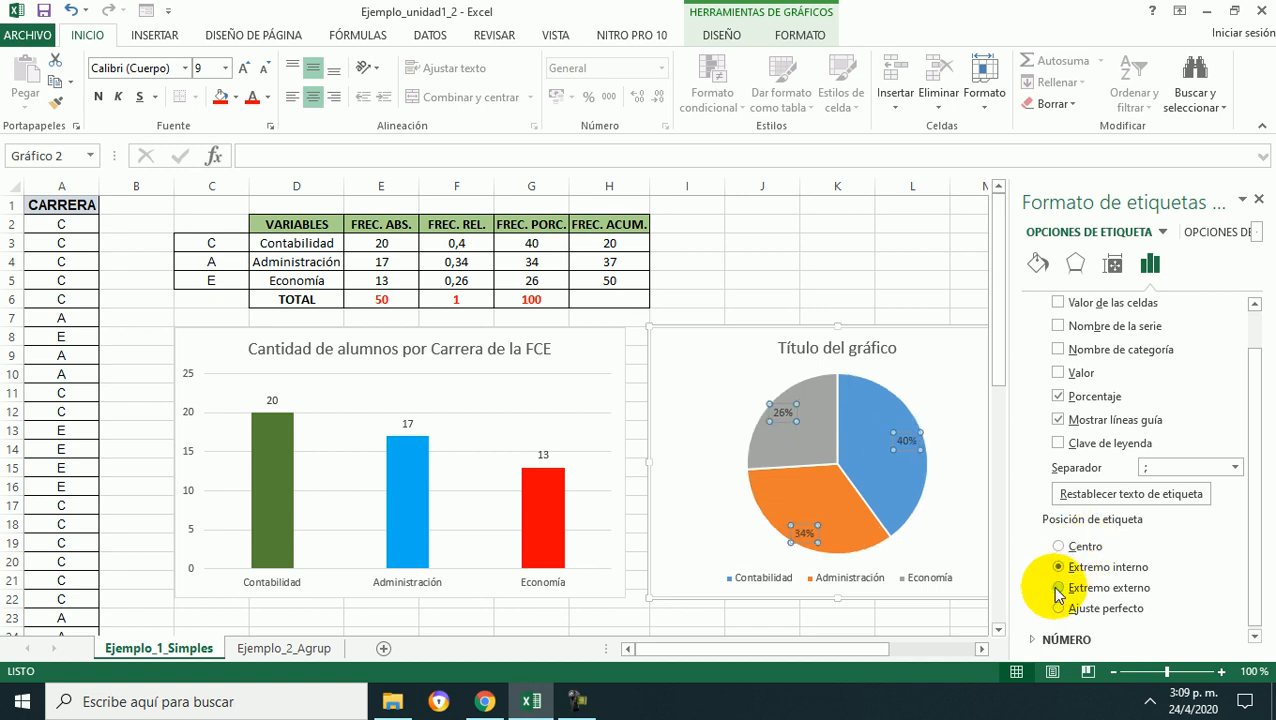
click(1058, 589)
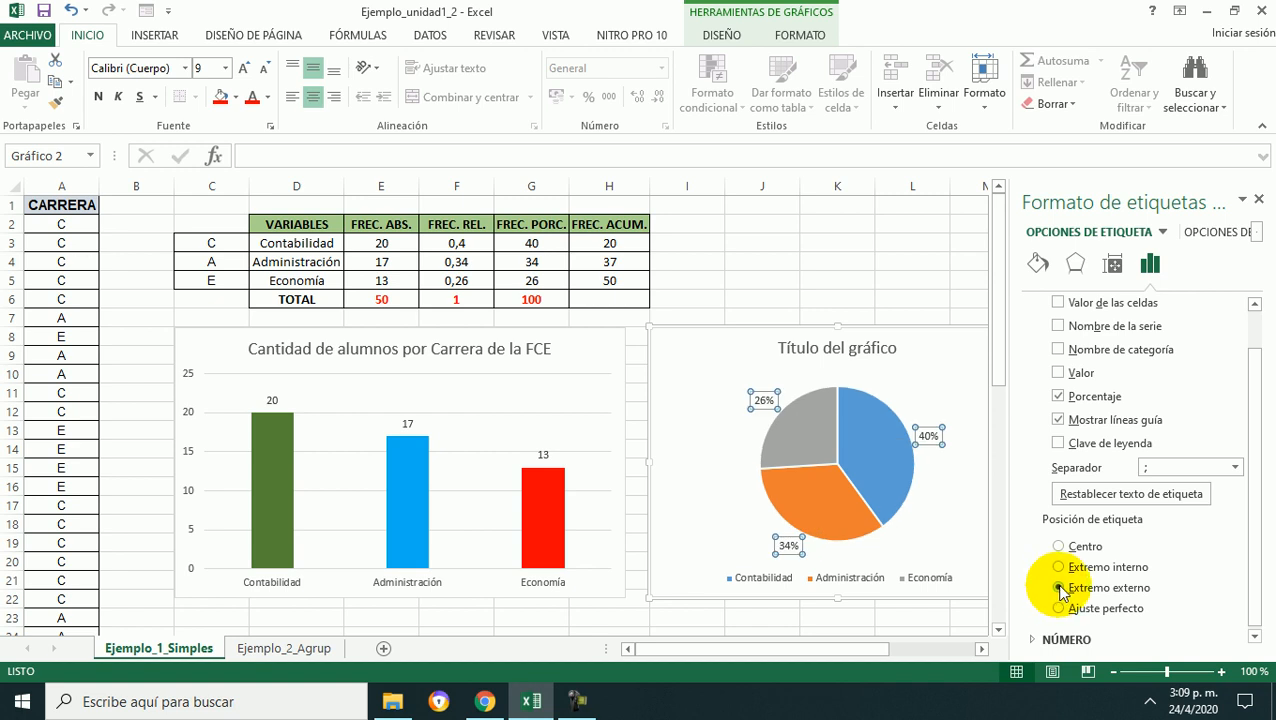
click(1066, 609)
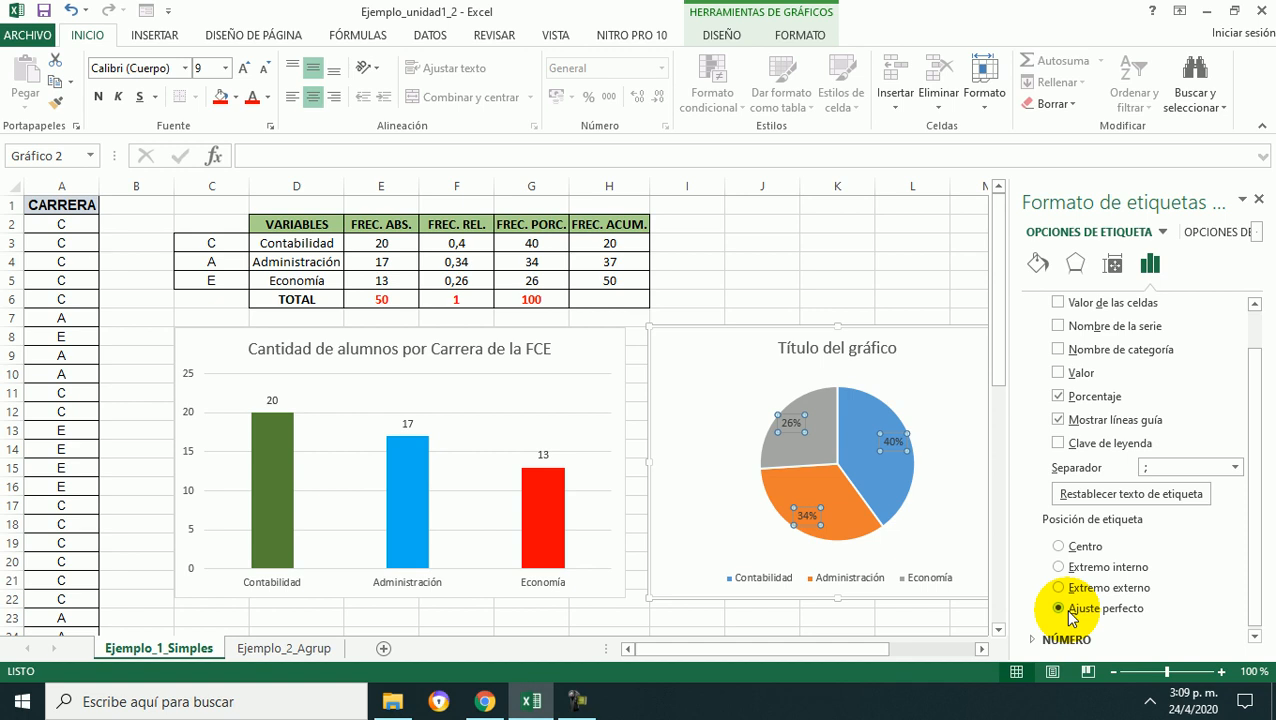
- Place the pie chart's percentage labels at Extremo externo and close the label formatting options
scroll(1075, 614, down, 1)
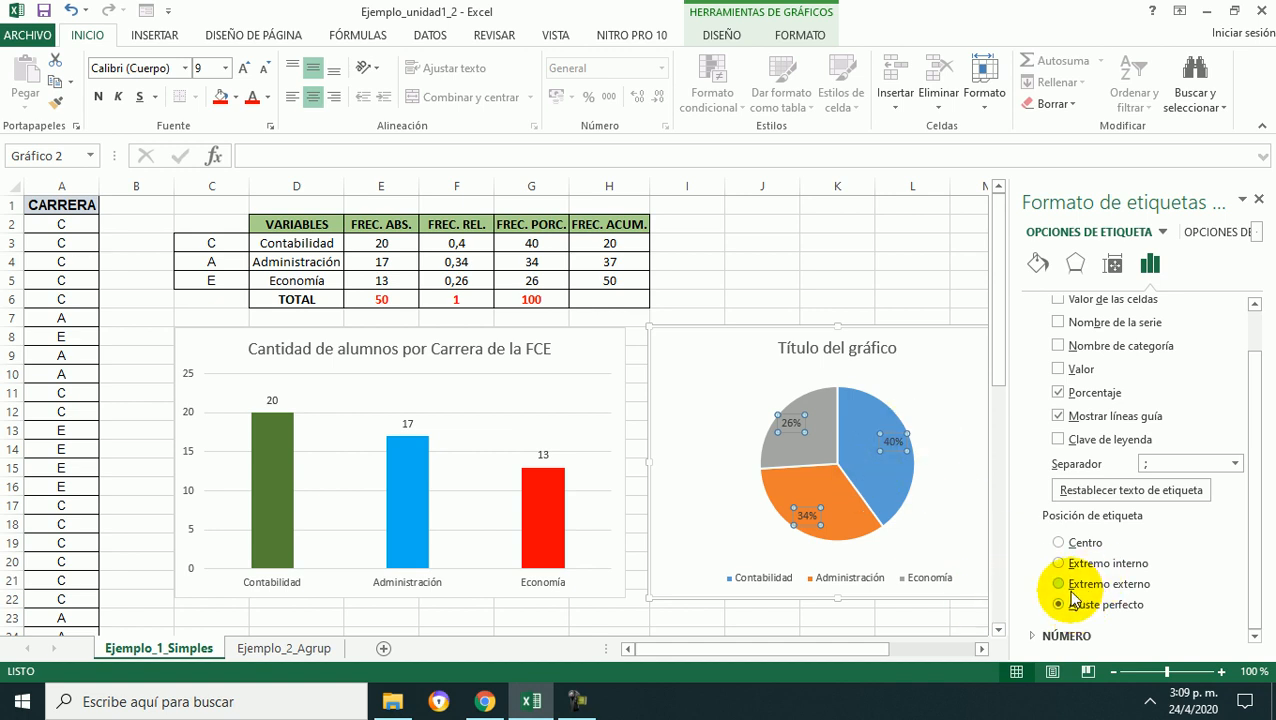
click(1060, 585)
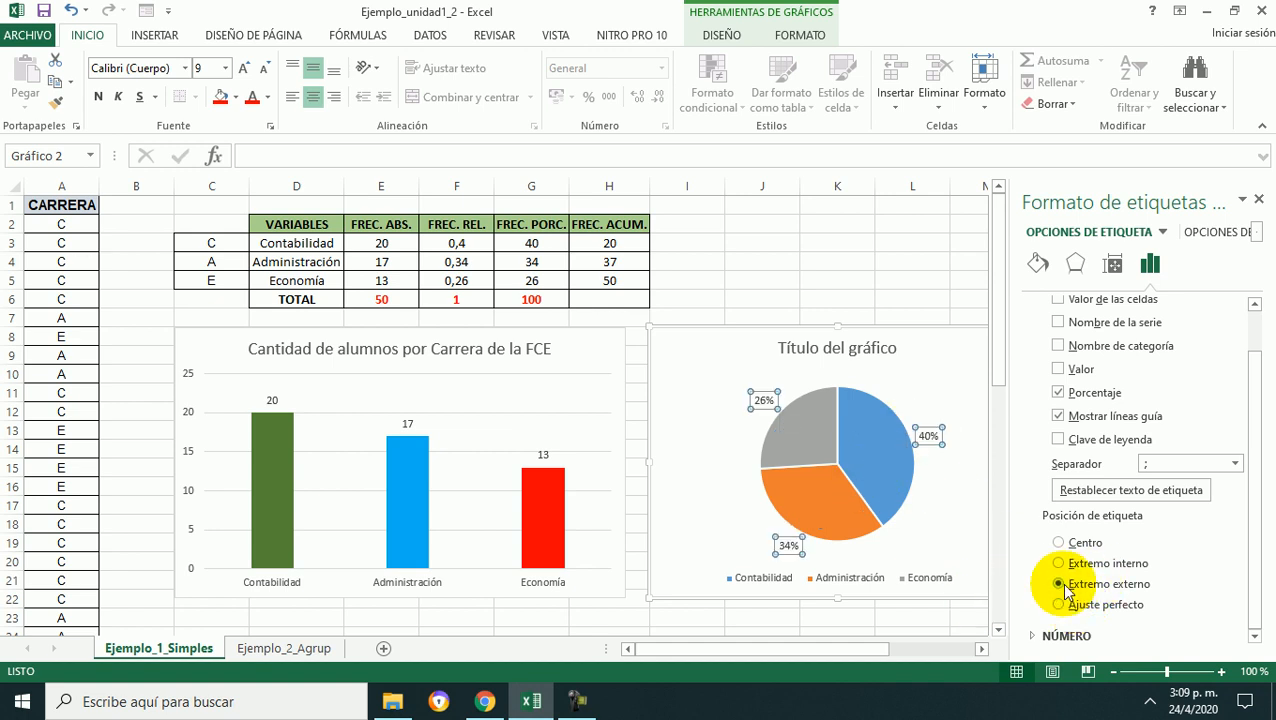
click(1257, 199)
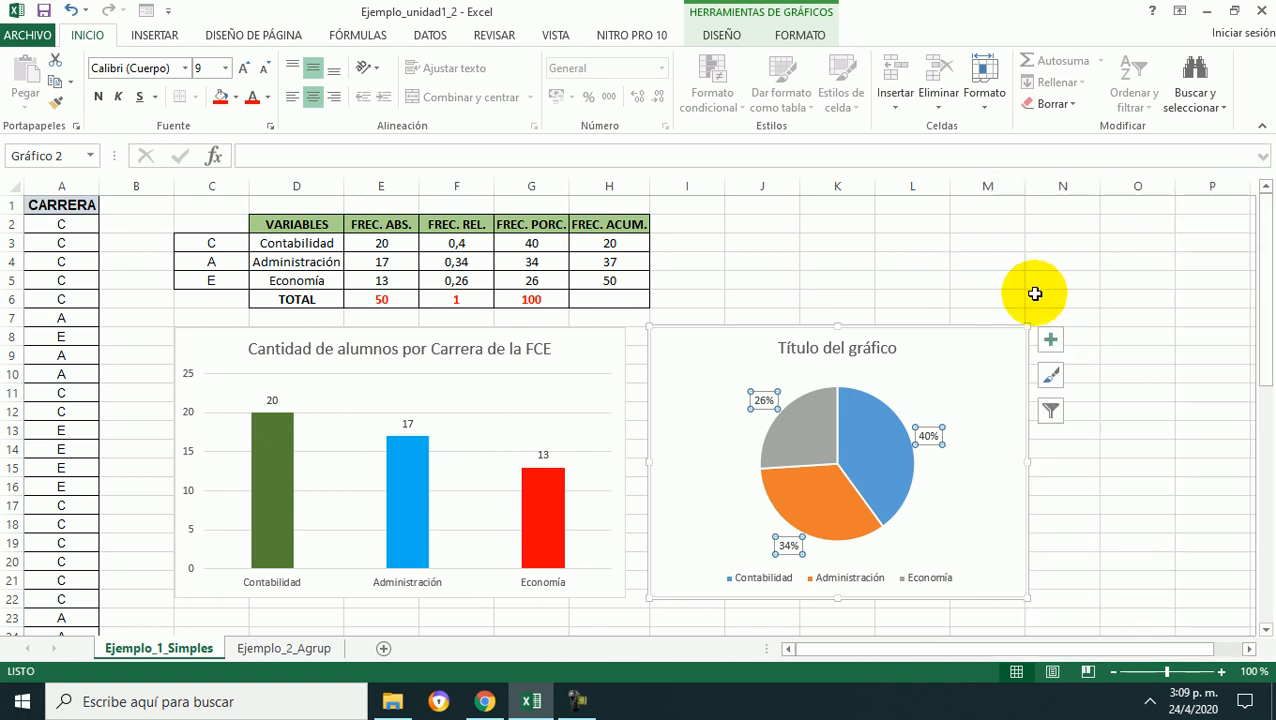
- Replace the pie chart's placeholder title with "Distribución de alumnos de la FCE por carreras" and deselect the chart
click(844, 347)
drag(896, 347, 795, 352)
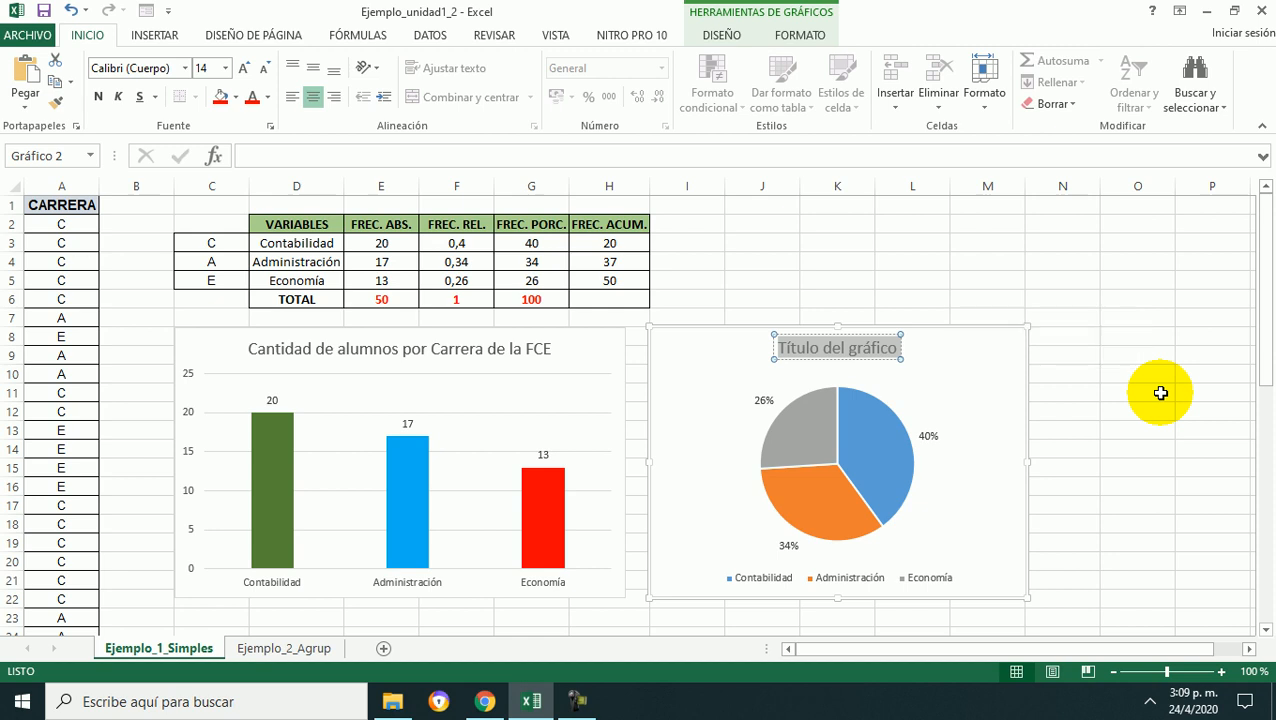
text(Distr)
text(i)
text(bucipón d)
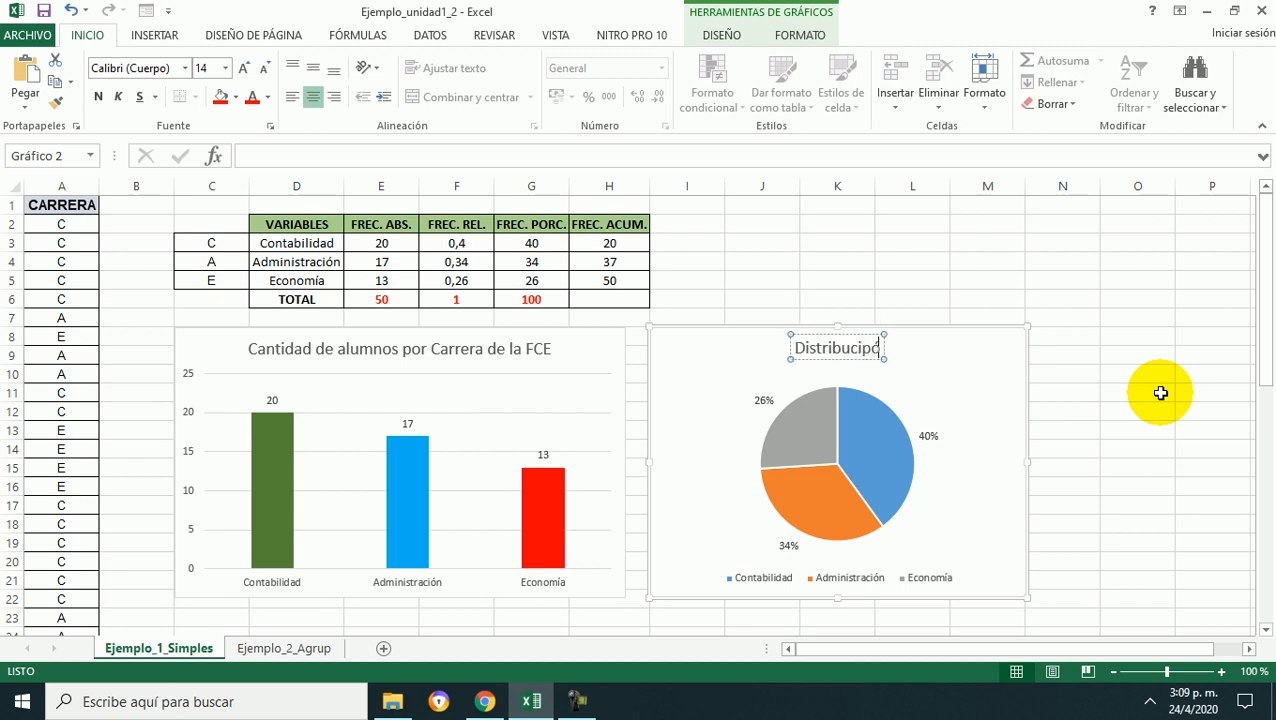
key(BackSpace)
key(BackSpace)
key(BackSpace)
key(BackSpace)
key(BackSpace)
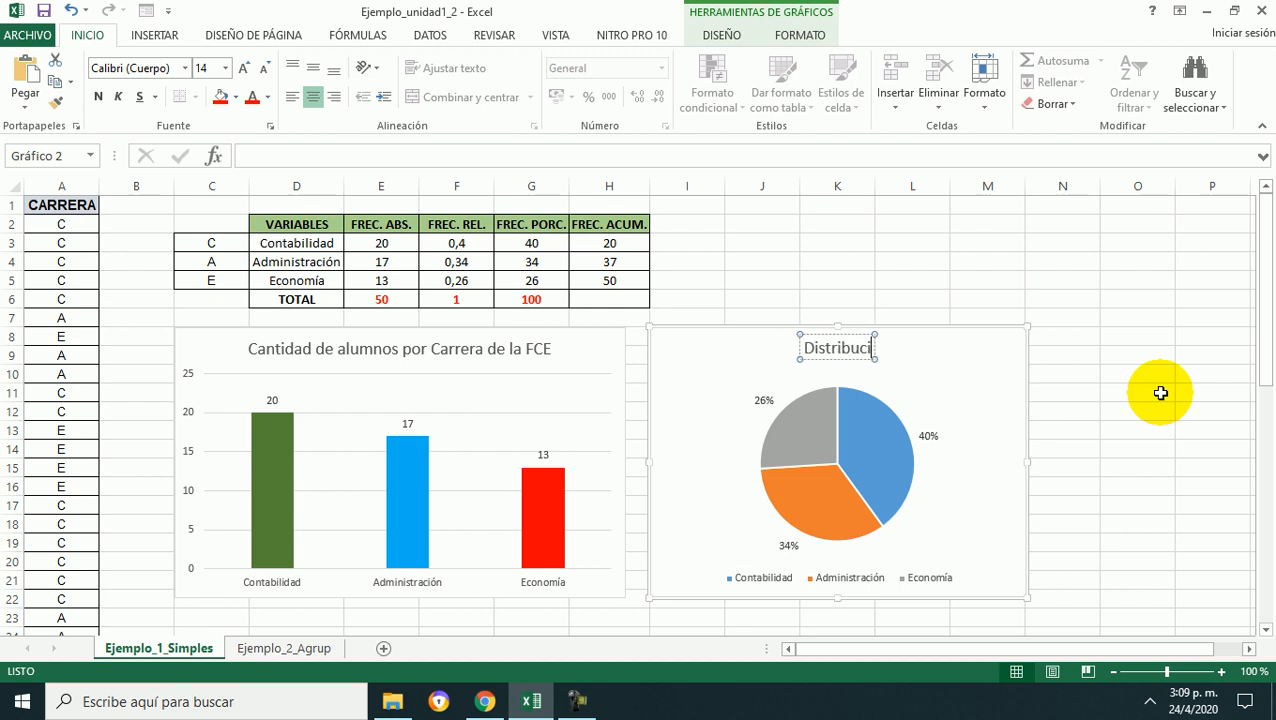
text(o)
key(BackSpace)
text(pó)
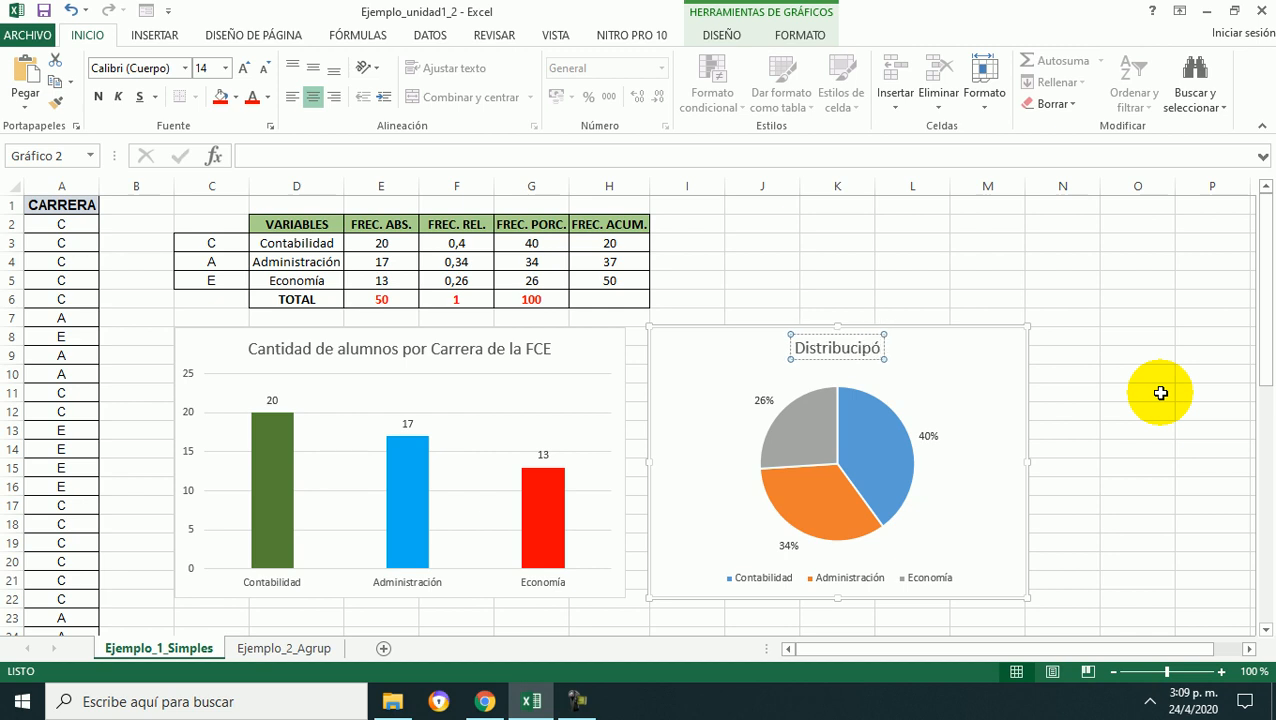
text(n)
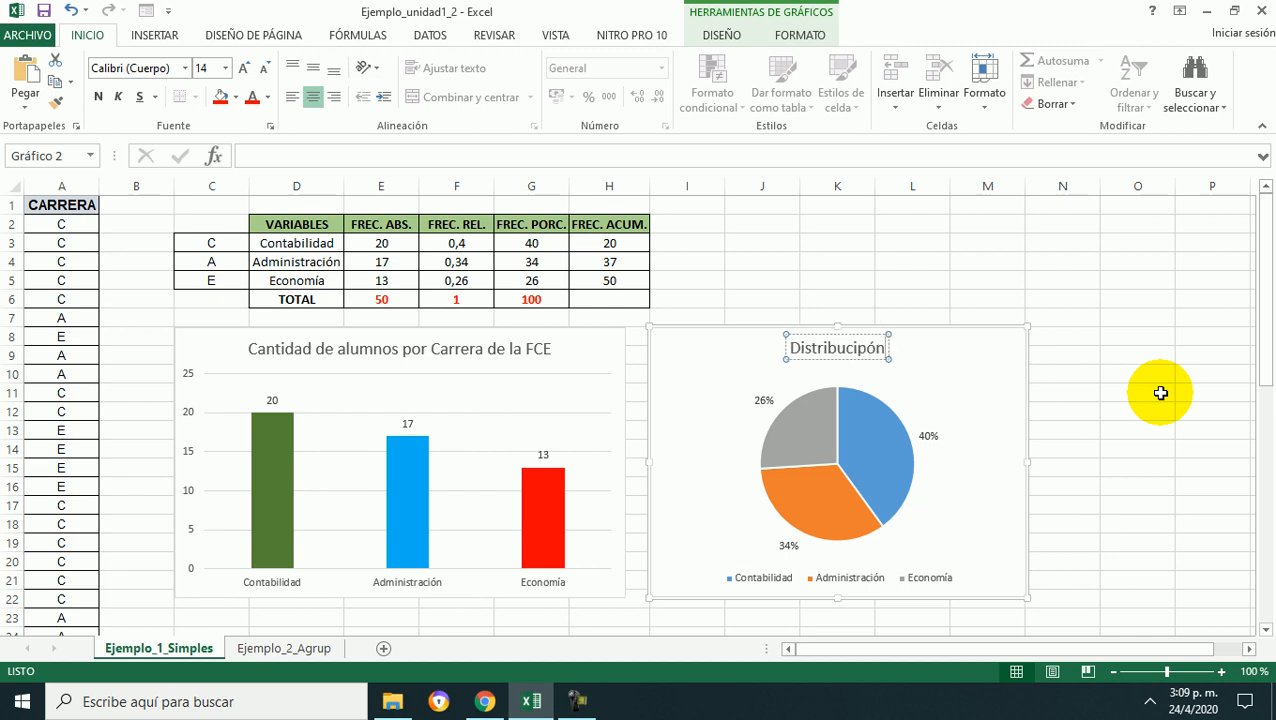
click(866, 340)
key(BackSpace)
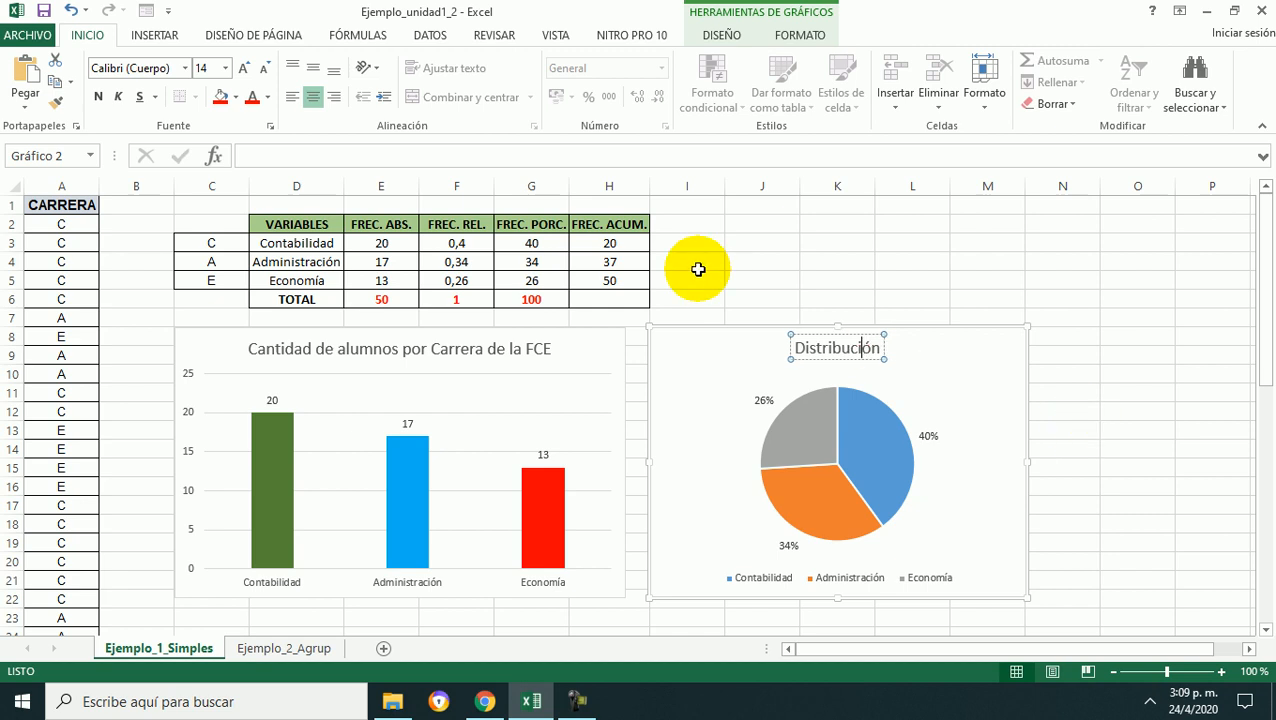
text(de)
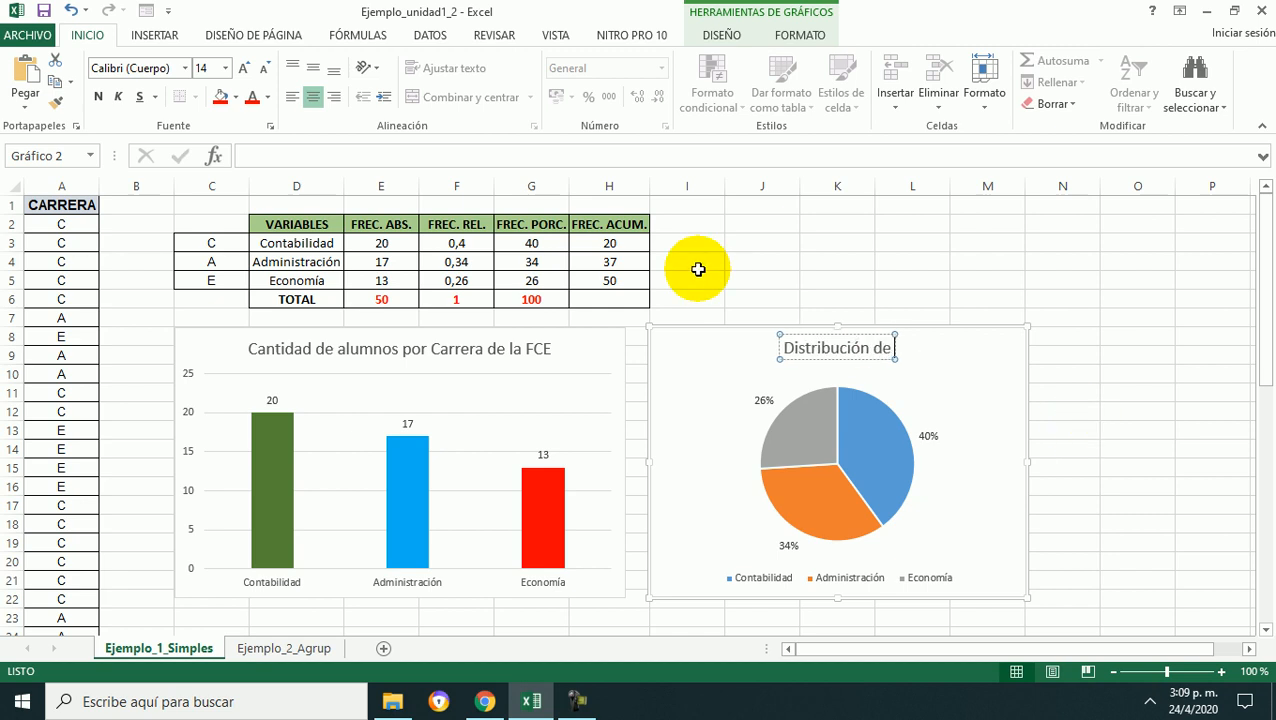
text( alumnos)
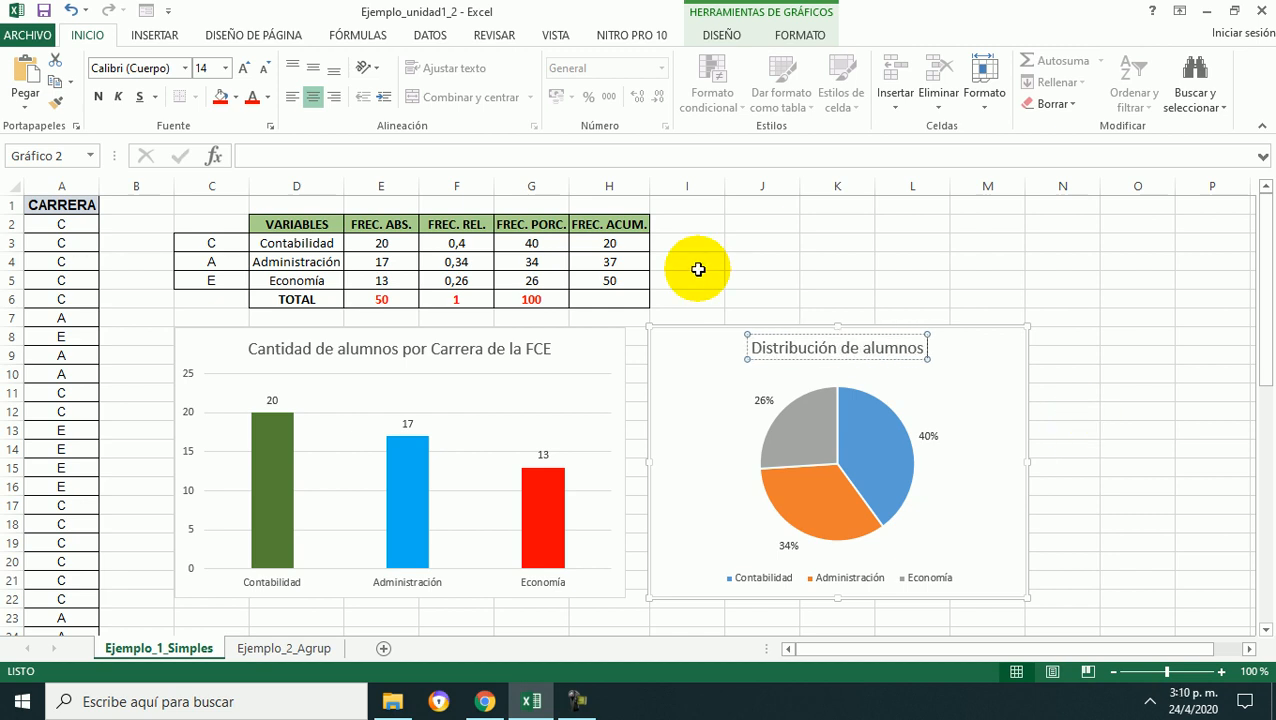
text( de la FCE)
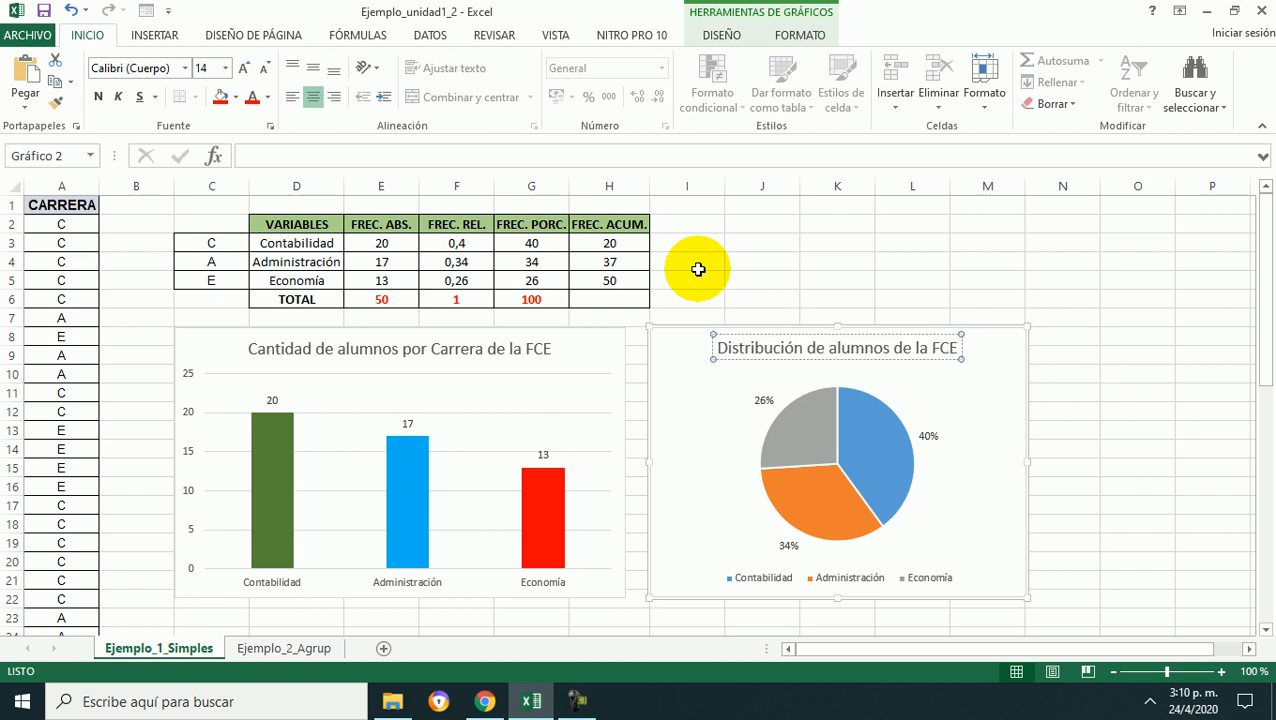
text( por car)
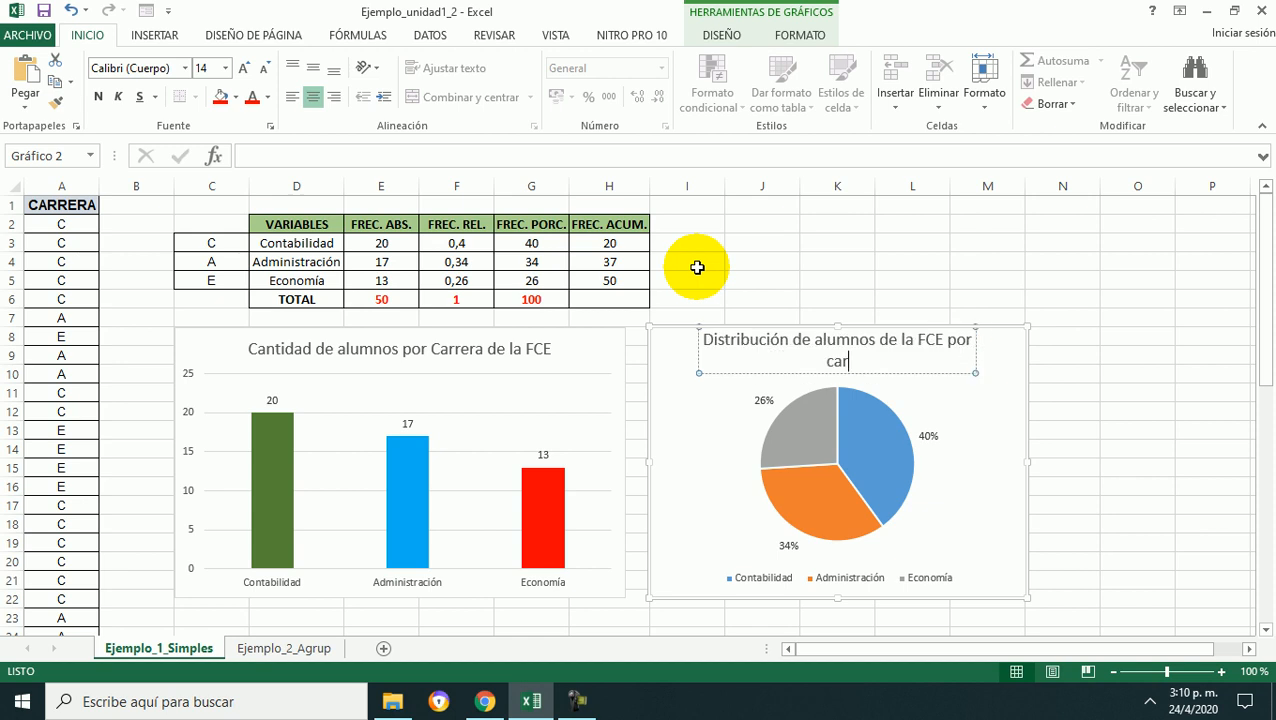
text(reras)
click(1094, 432)
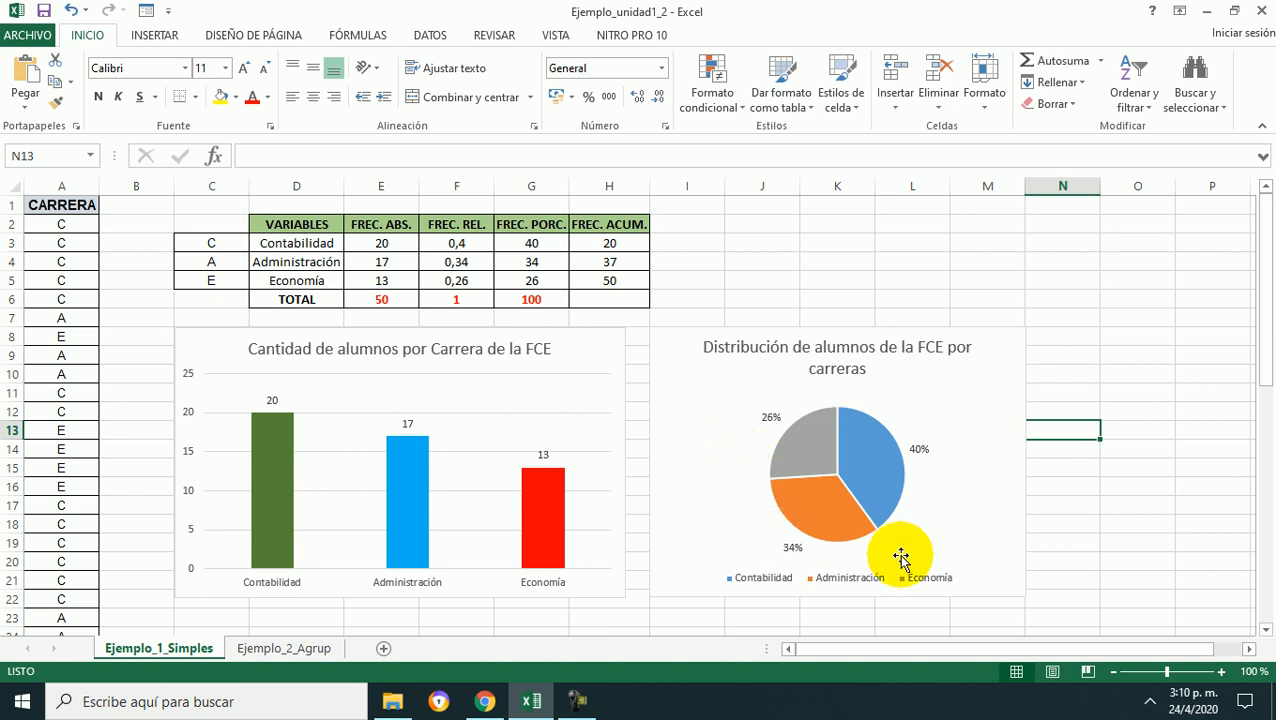
click(1106, 506)
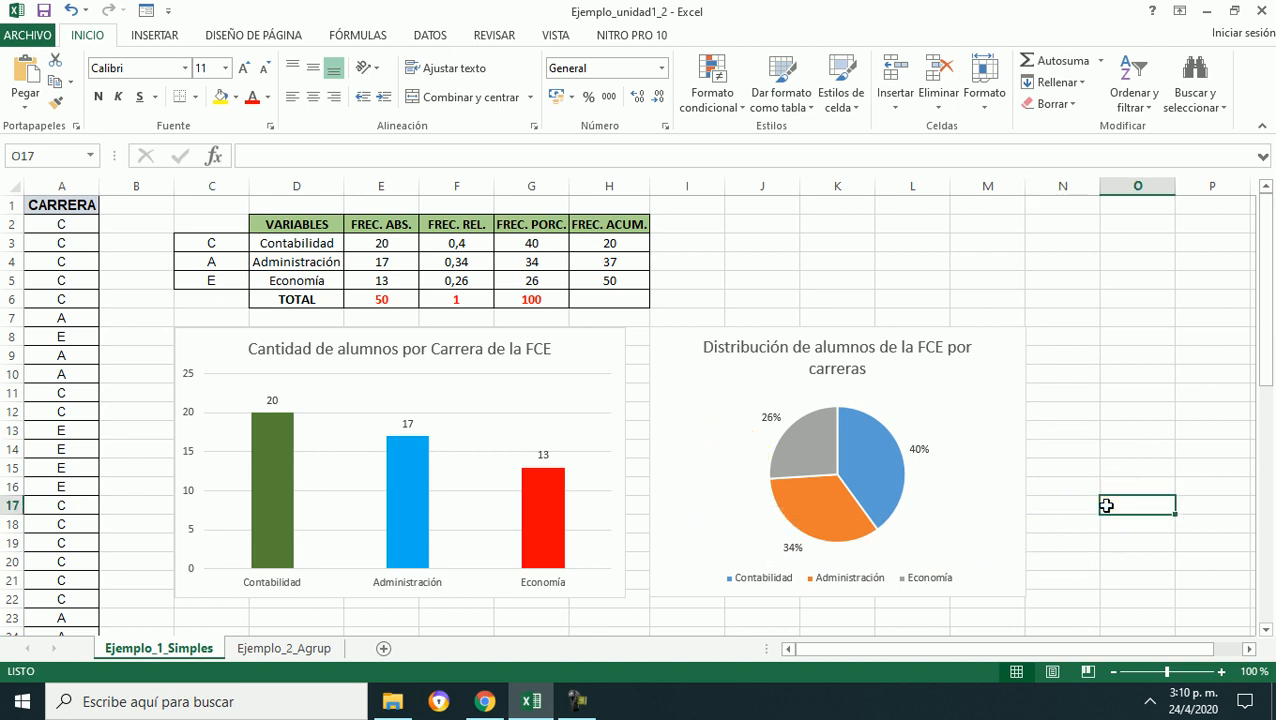